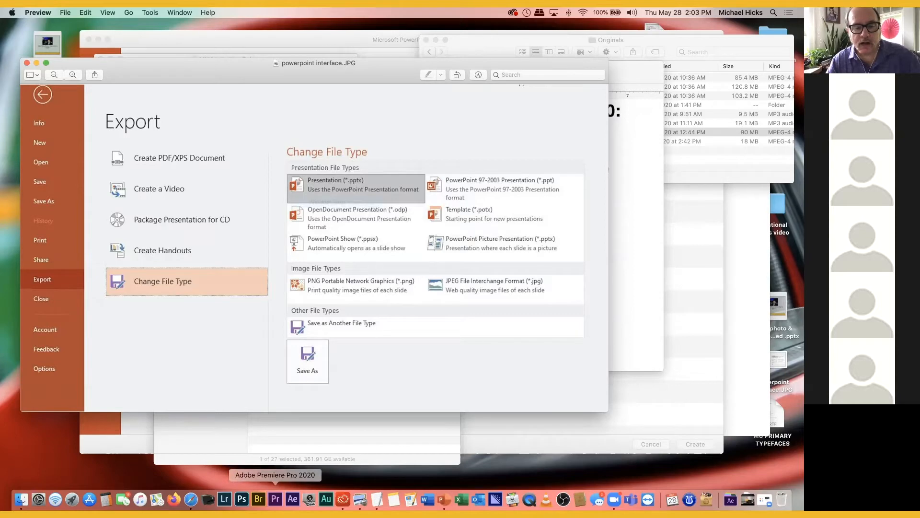
# Step: Switch to Premiere Pro and create a new project named "2020 05 28 temp", keeping the scratch disks set to Same as Project
pyautogui.click(275, 499)
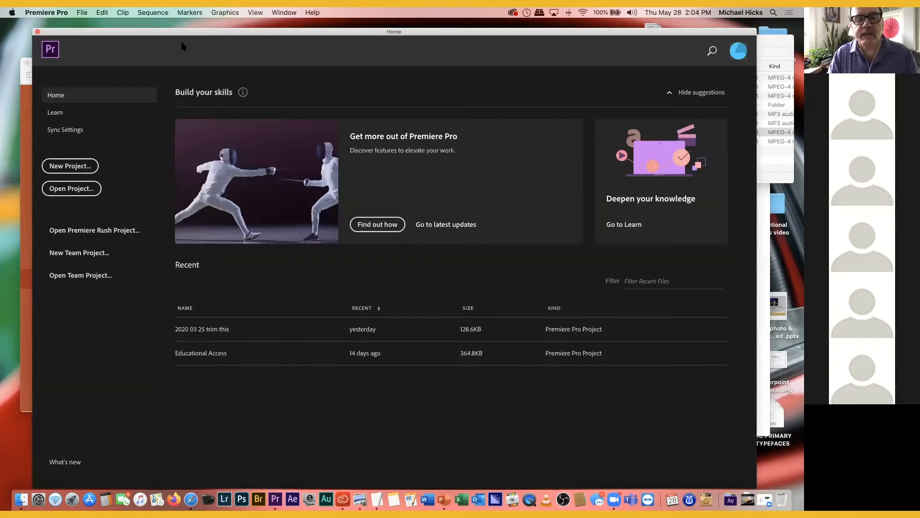
pyautogui.click(91, 166)
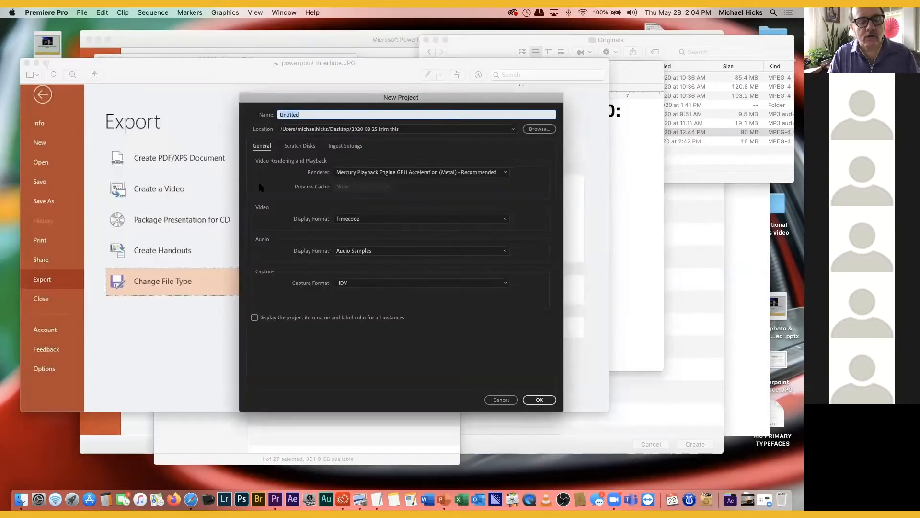
pyautogui.click(259, 188)
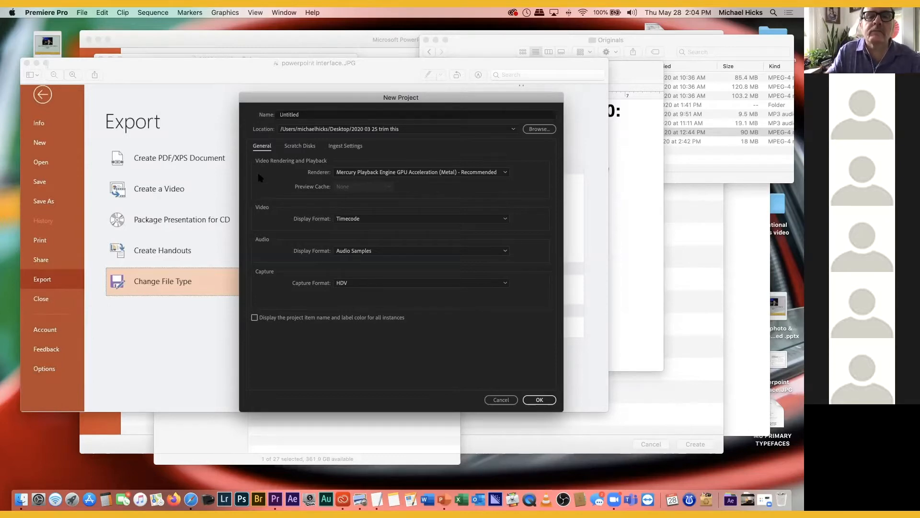
pyautogui.click(309, 115)
pyautogui.doubleClick(294, 114)
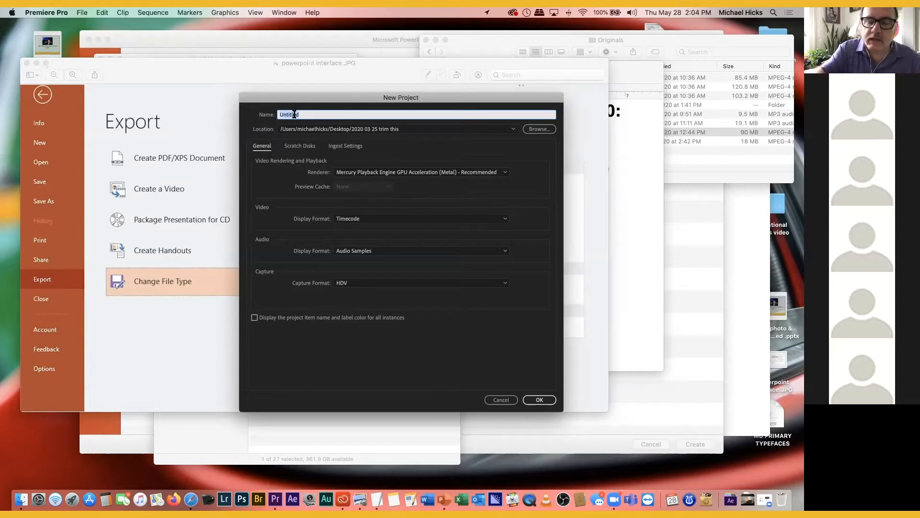
pyautogui.write('2020 05 28 temp')
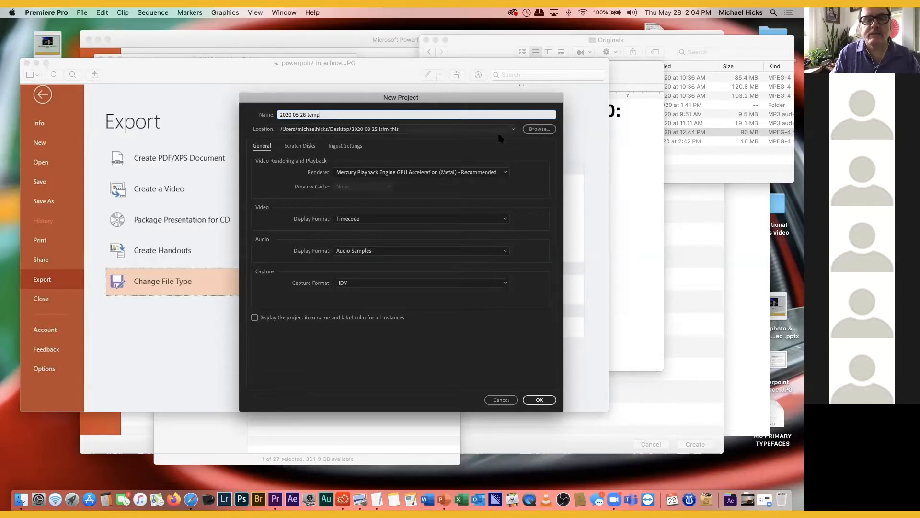
pyautogui.click(532, 362)
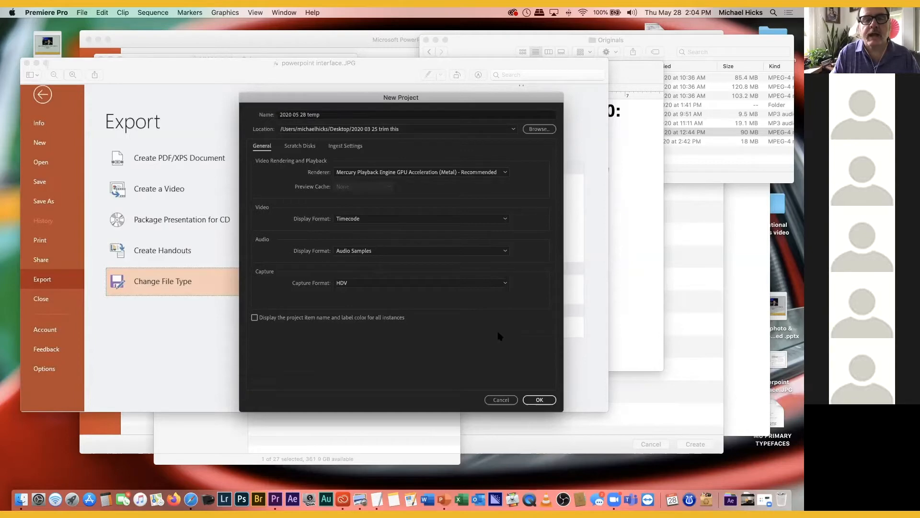
pyautogui.click(296, 150)
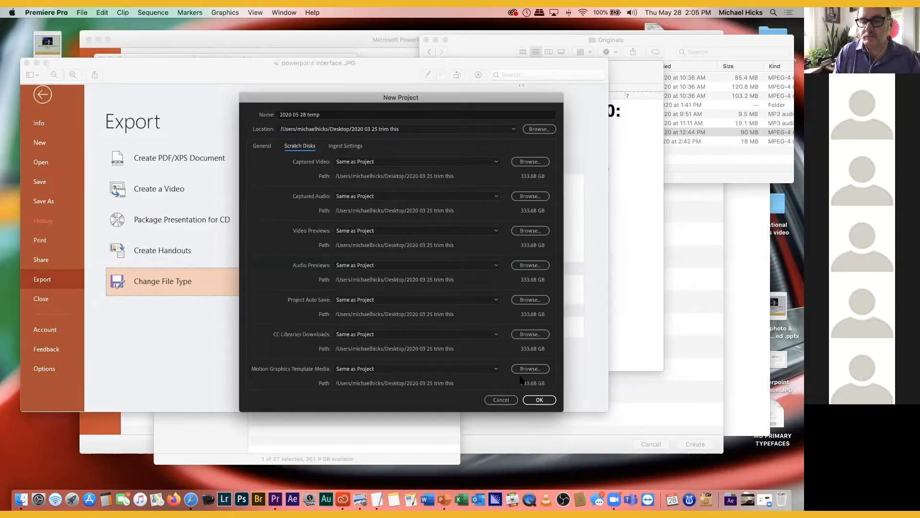
pyautogui.click(540, 400)
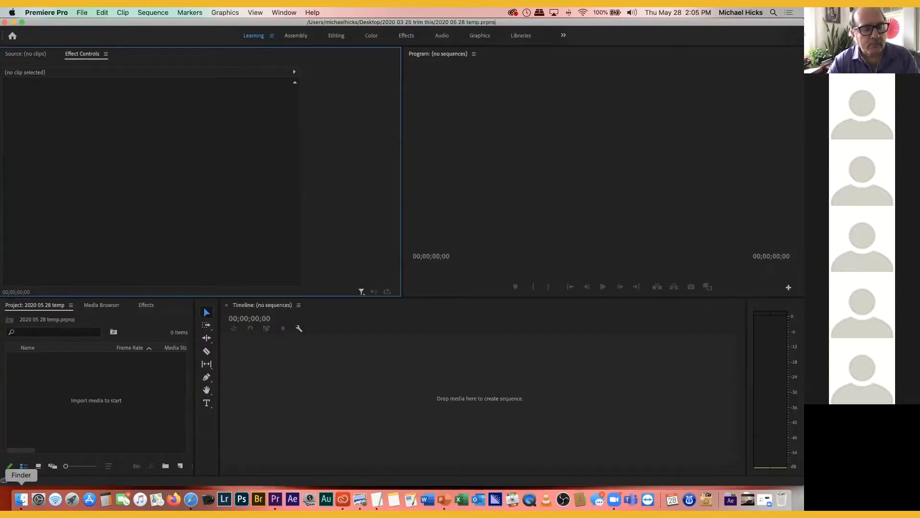
# Step: Switch to Finder and move the Originals folder window so its files and the project's empty media area are both accessible
pyautogui.click(21, 498)
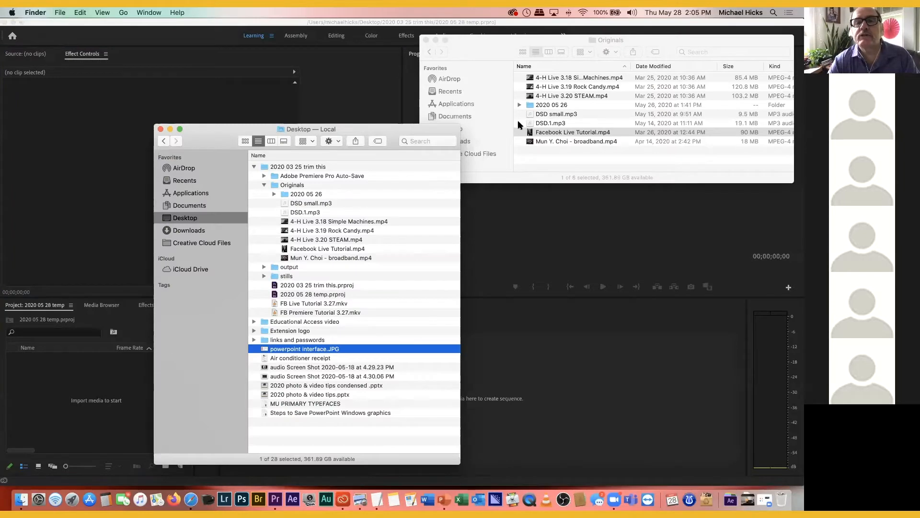
pyautogui.moveTo(644, 34); pyautogui.dragTo(660, 99)
pyautogui.click(114, 426)
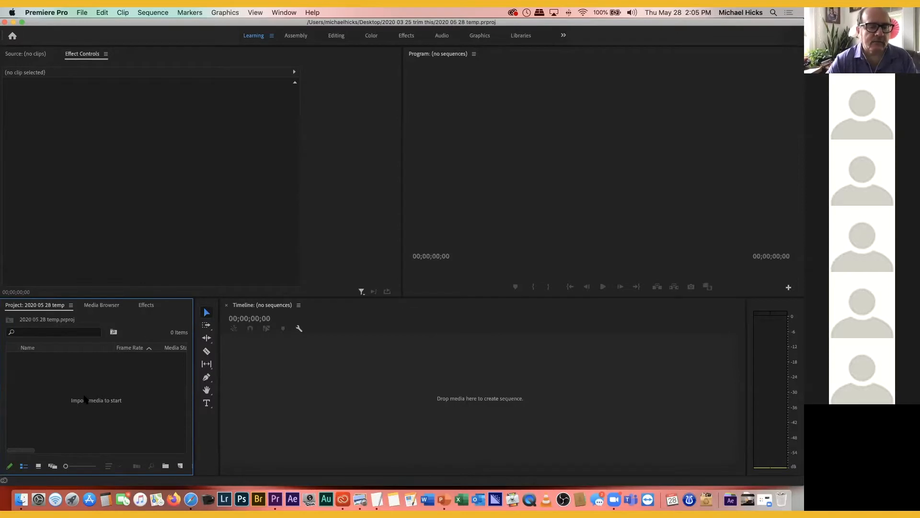
pyautogui.rightClick(85, 399)
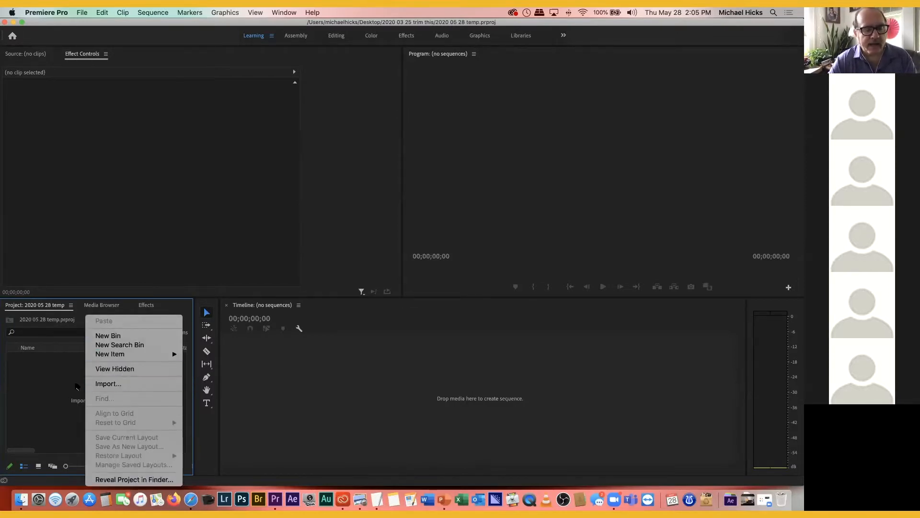
pyautogui.click(21, 499)
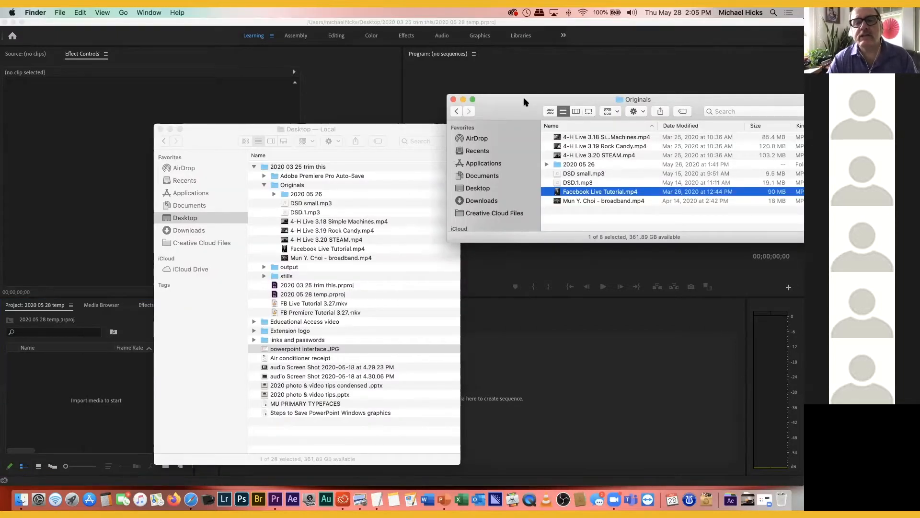
pyautogui.moveTo(524, 102); pyautogui.dragTo(431, 77)
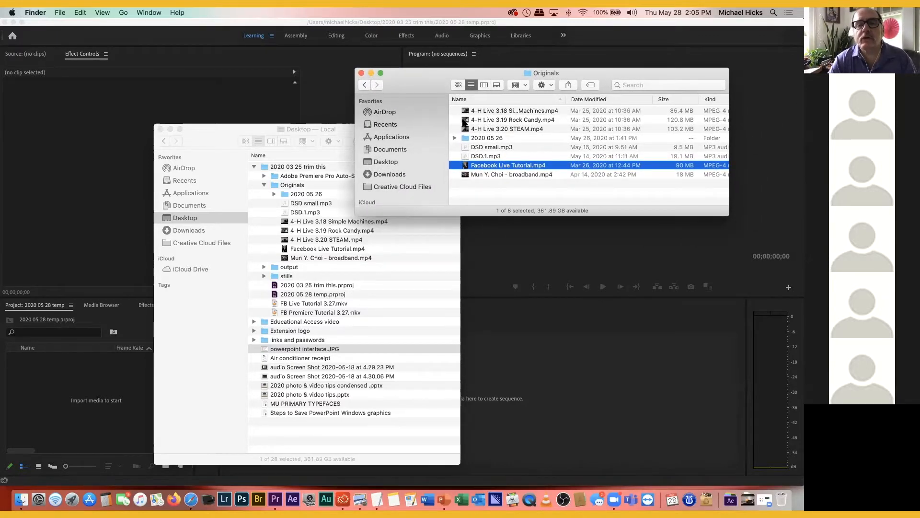
# Step: Import 4-H Live 3.19 Rock Candy.mp4, Facebook Live Tutorial.mp4 and the broadband MP4 from the Originals folder into the Premiere Pro project
pyautogui.click(464, 121)
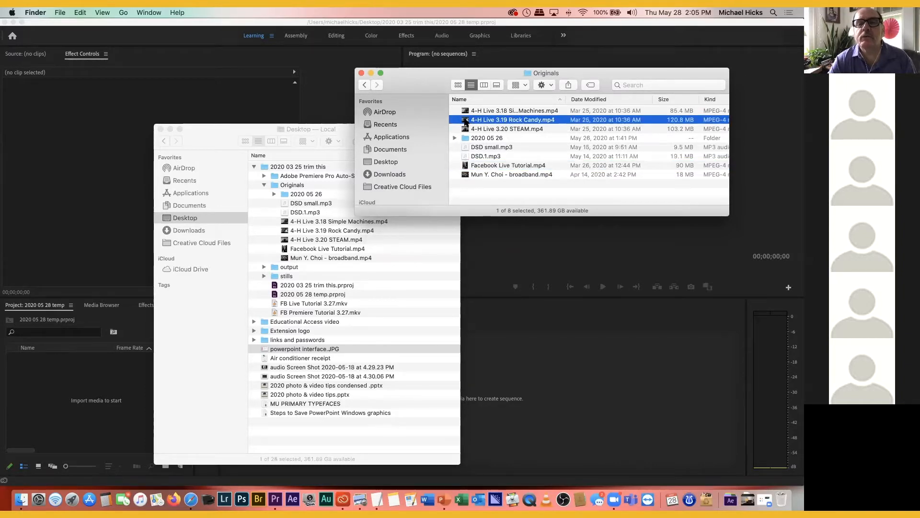
pyautogui.moveTo(465, 120); pyautogui.dragTo(51, 386)
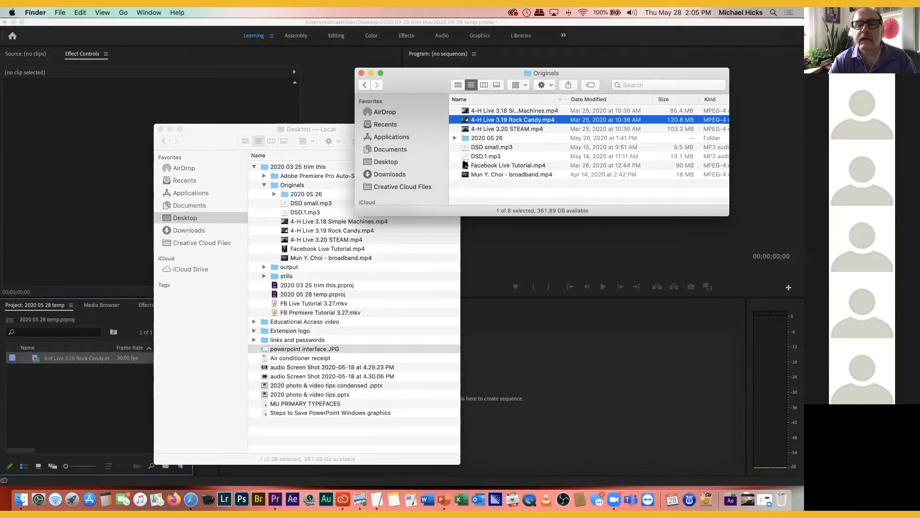
pyautogui.moveTo(465, 165); pyautogui.dragTo(55, 396)
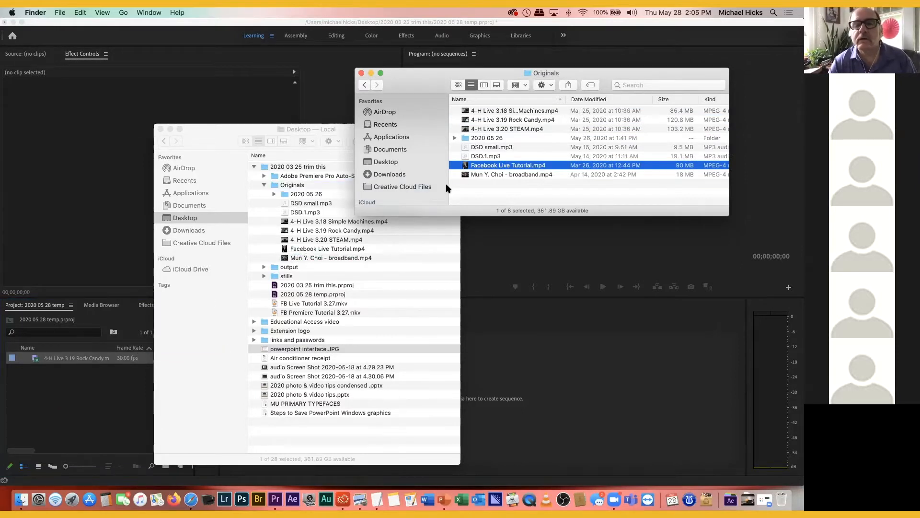
pyautogui.moveTo(466, 175); pyautogui.dragTo(67, 398)
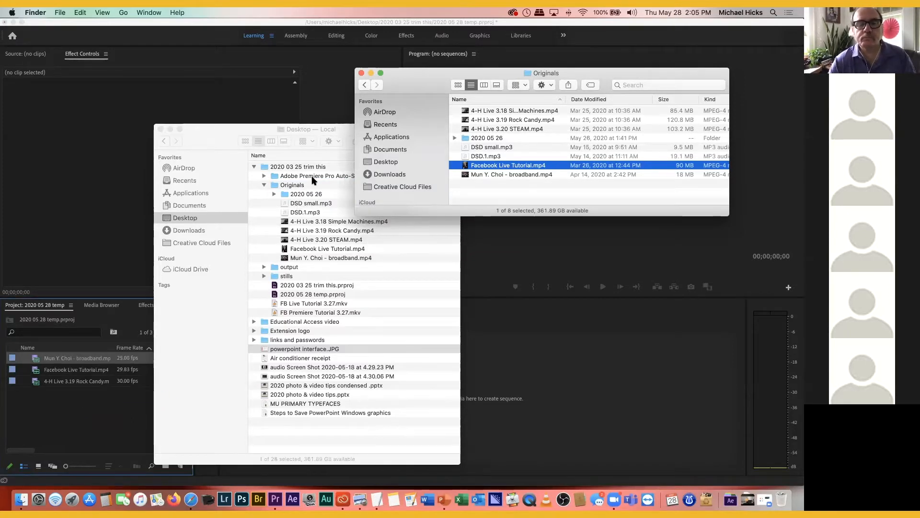
pyautogui.click(75, 405)
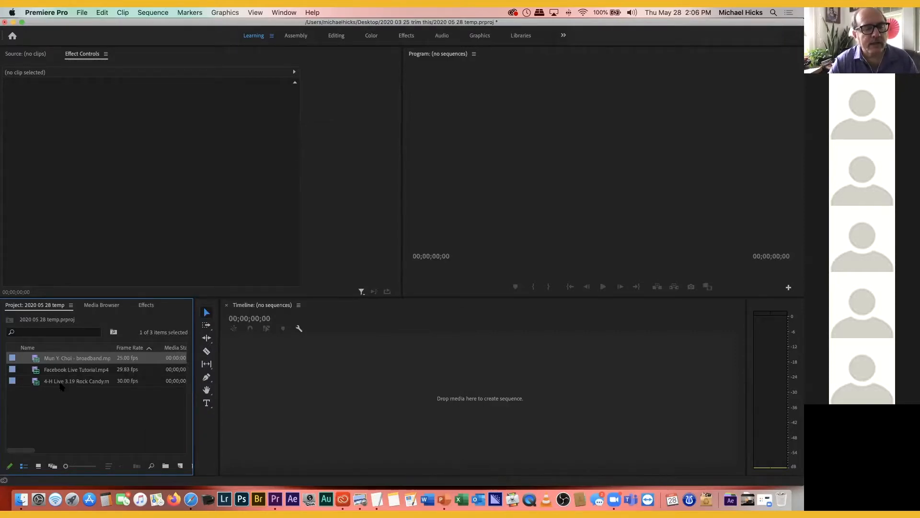
# Step: Check the file properties of the 4-H Live 3.19 Rock Candy clip, including image size and frame rate
pyautogui.click(74, 383)
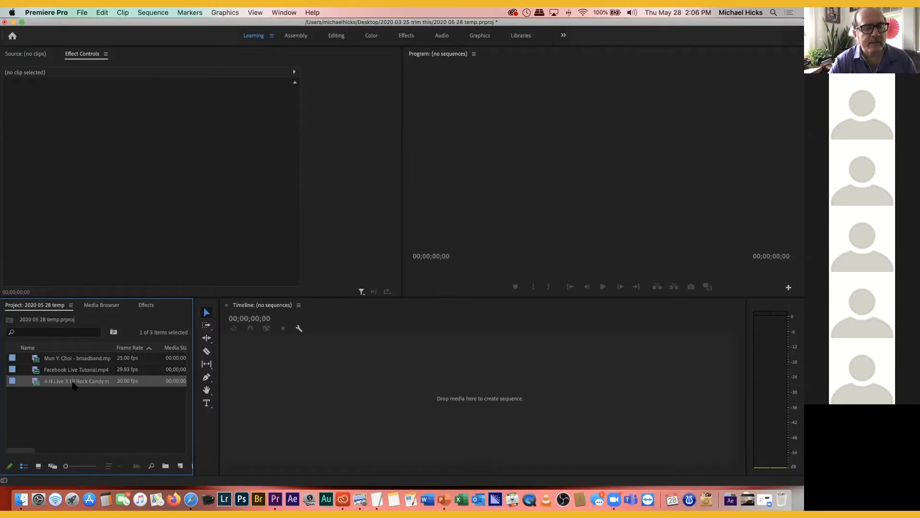
pyautogui.rightClick(73, 383)
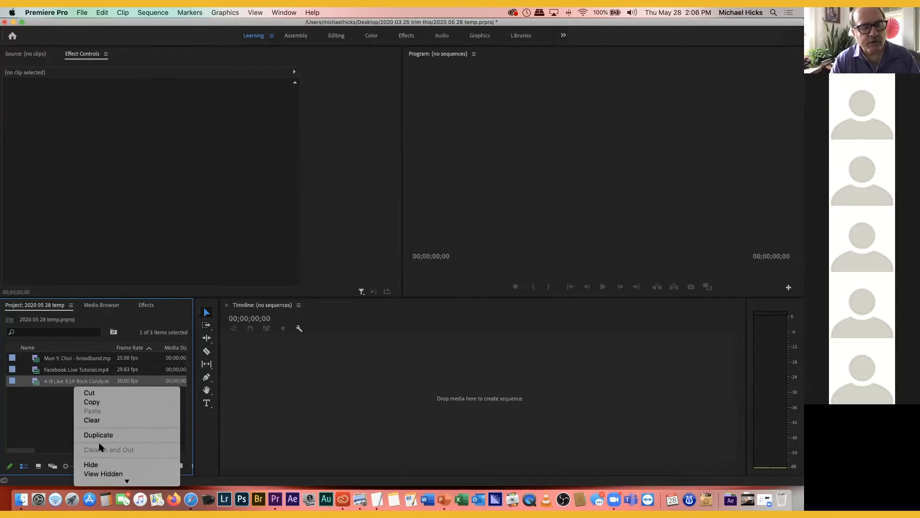
pyautogui.scroll(-10, 108, 448)
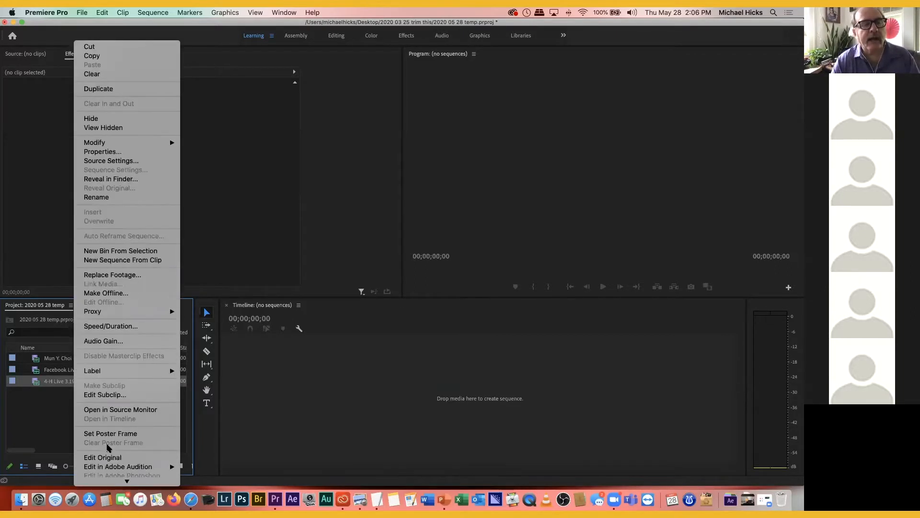
pyautogui.click(101, 154)
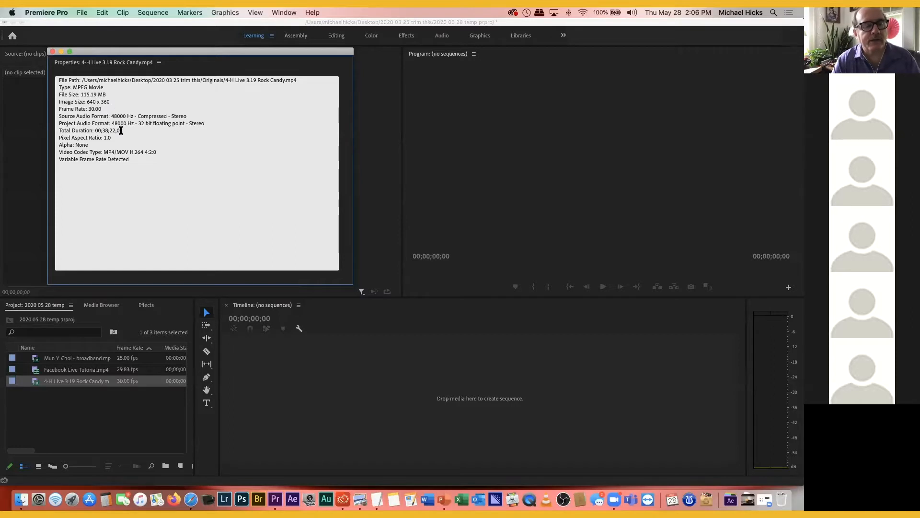
# Step: Show the properties of the Facebook Live Tutorial clip and place them beside the Rock Candy properties for comparison
pyautogui.rightClick(90, 373)
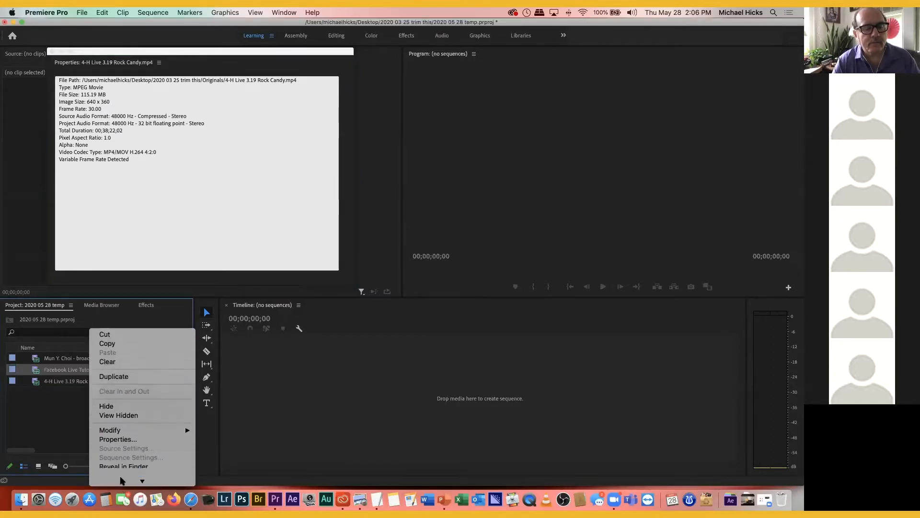
pyautogui.click(121, 428)
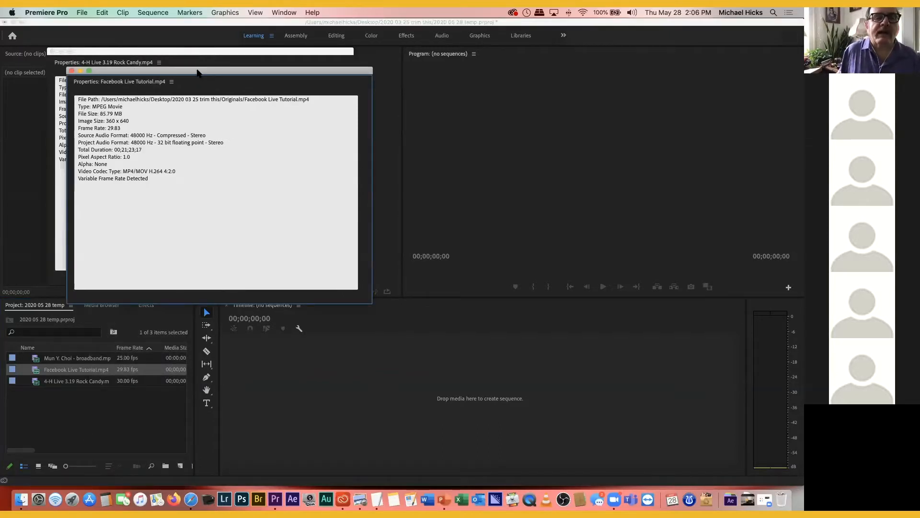
pyautogui.moveTo(198, 71); pyautogui.dragTo(326, 83)
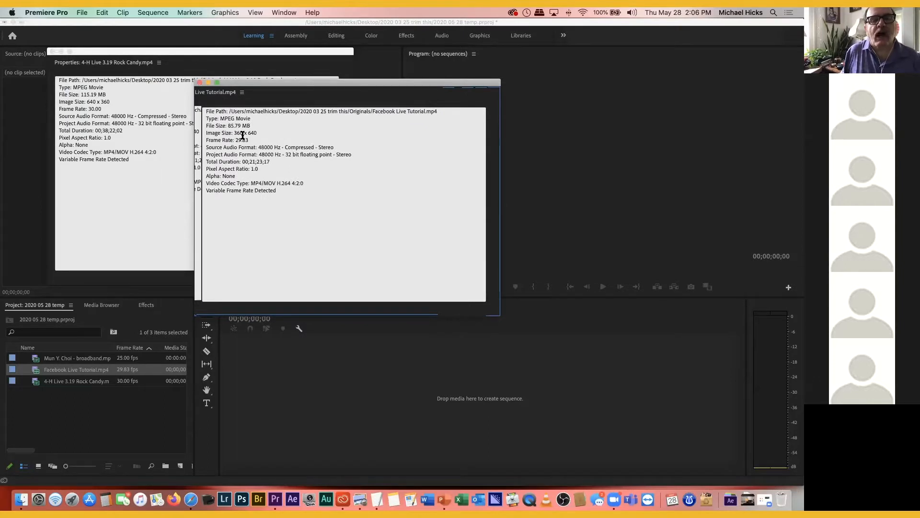
# Step: Check the properties of the broadband clip, and close all three clips' properties windows
pyautogui.click(62, 360)
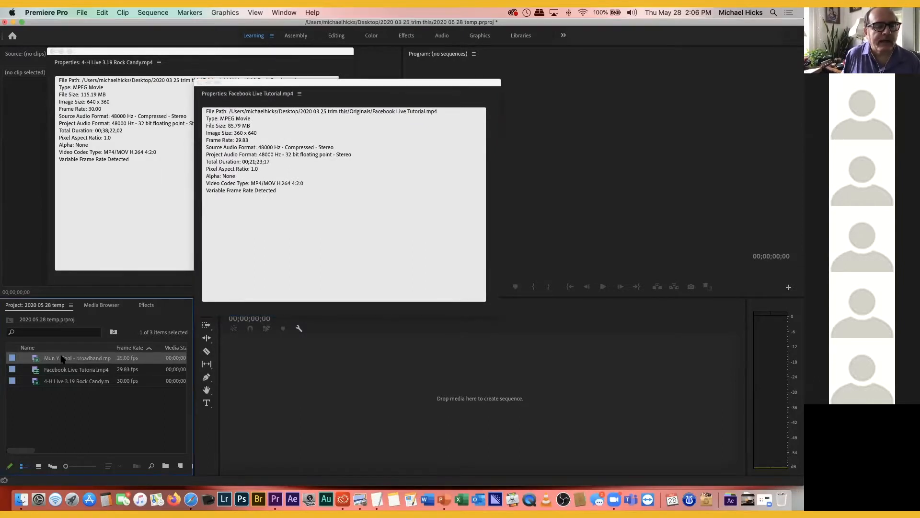
pyautogui.rightClick(68, 359)
pyautogui.scroll(-3, 86, 441)
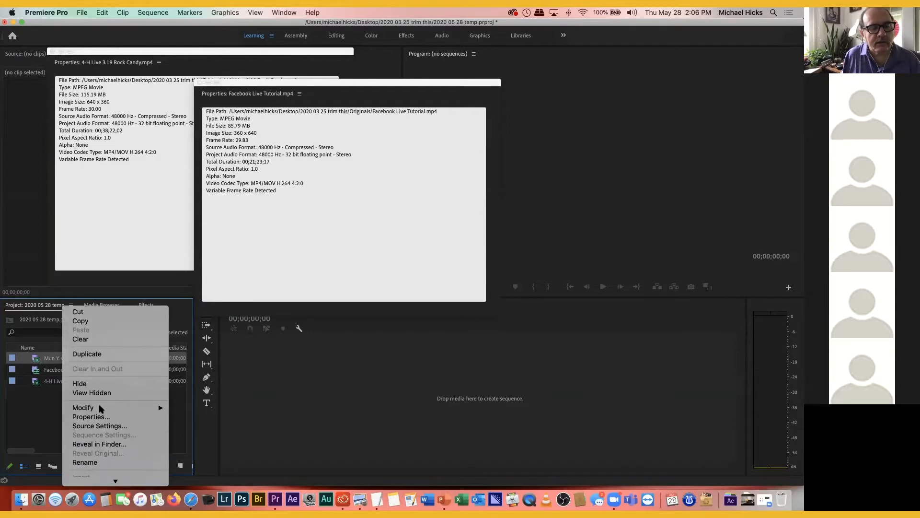
pyautogui.click(101, 418)
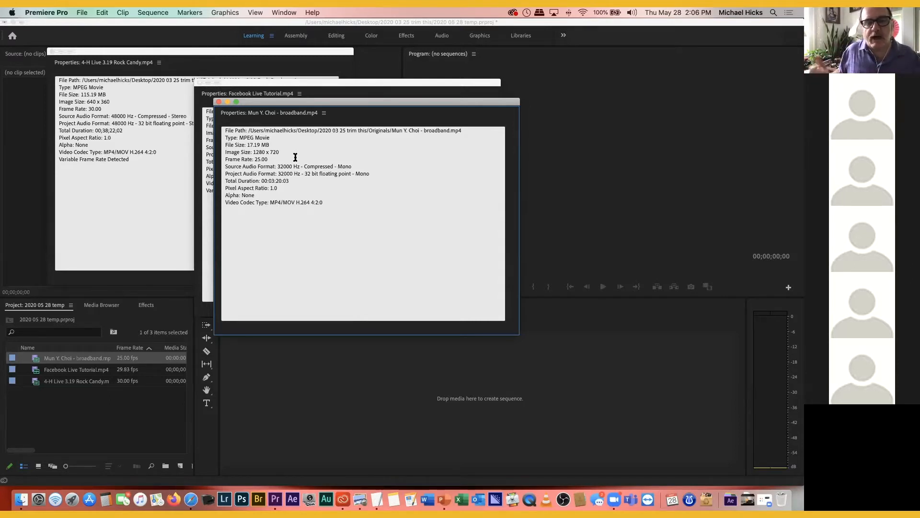
pyautogui.click(218, 102)
pyautogui.click(200, 82)
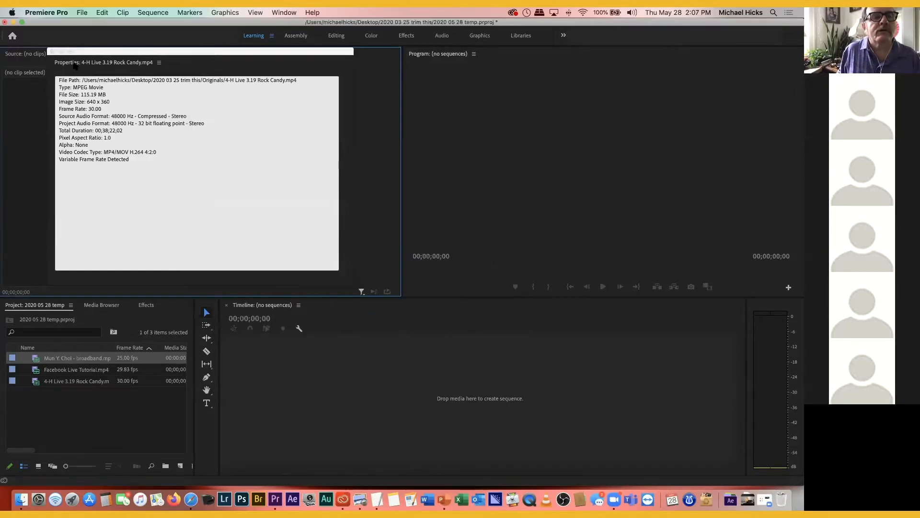
pyautogui.click(53, 52)
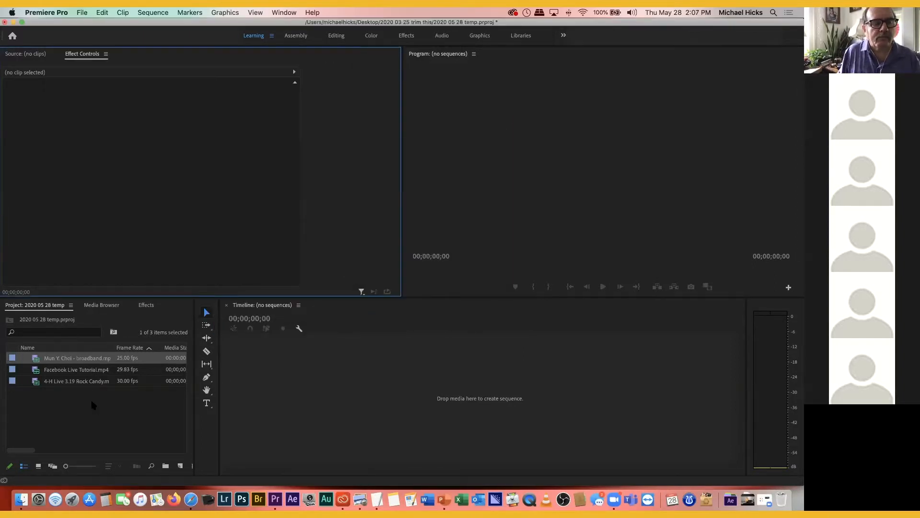
# Step: Create a new sequence from the 4-H Live 3.19 Rock Candy clip
pyautogui.click(70, 382)
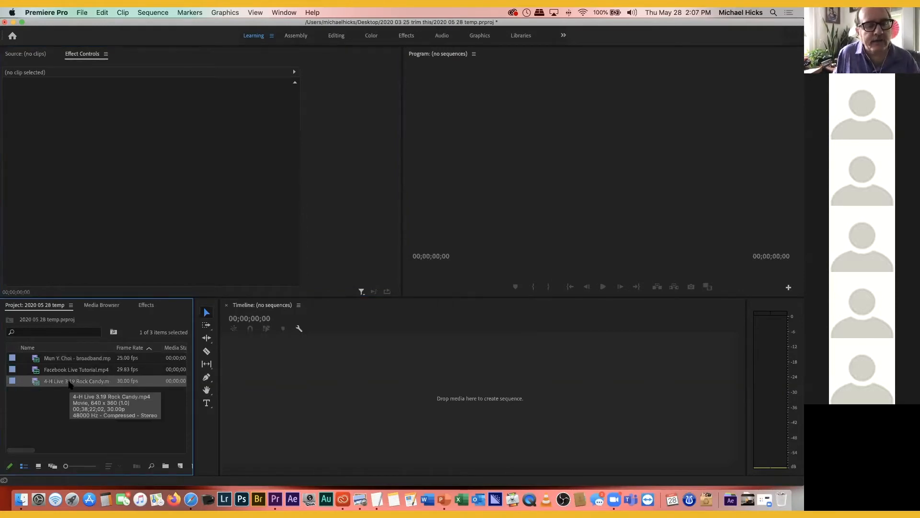
pyautogui.rightClick(70, 384)
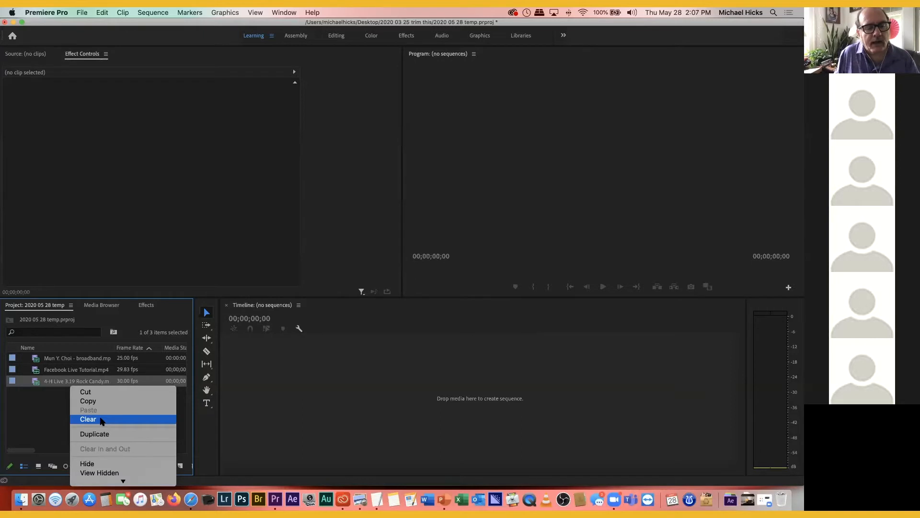
pyautogui.scroll(-5, 102, 419)
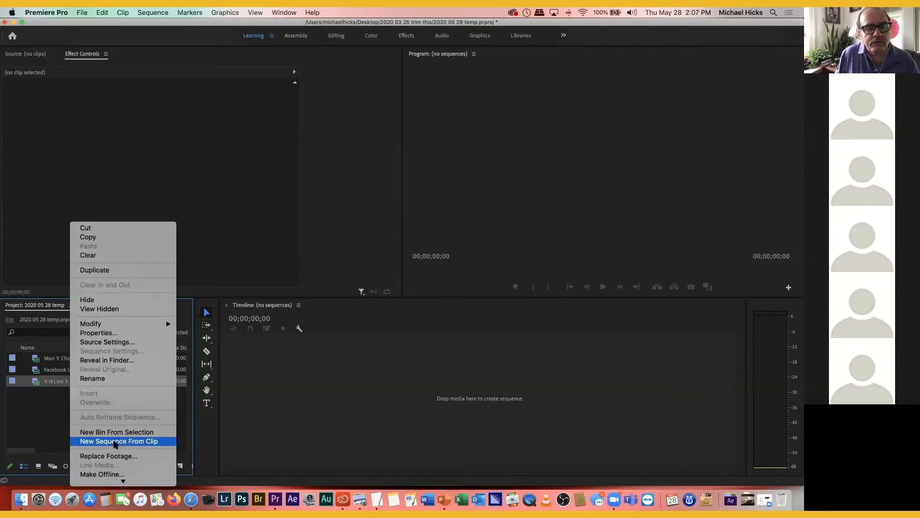
pyautogui.click(115, 441)
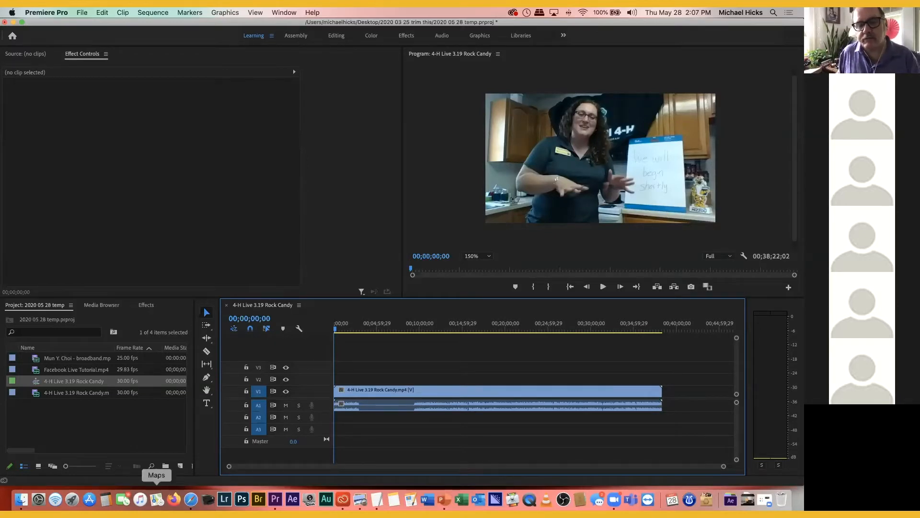
pyautogui.hscroll(1, 343, 329)
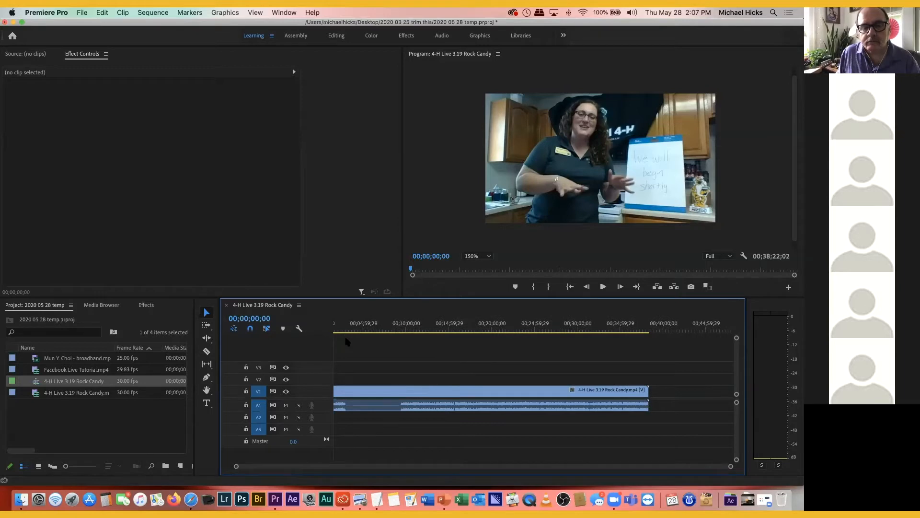
# Step: Ripple-trim the start of the Rock Candy clip in the timeline up to 00;09;16;29
pyautogui.hscroll(-1, 344, 336)
pyautogui.moveTo(334, 328); pyautogui.dragTo(413, 330)
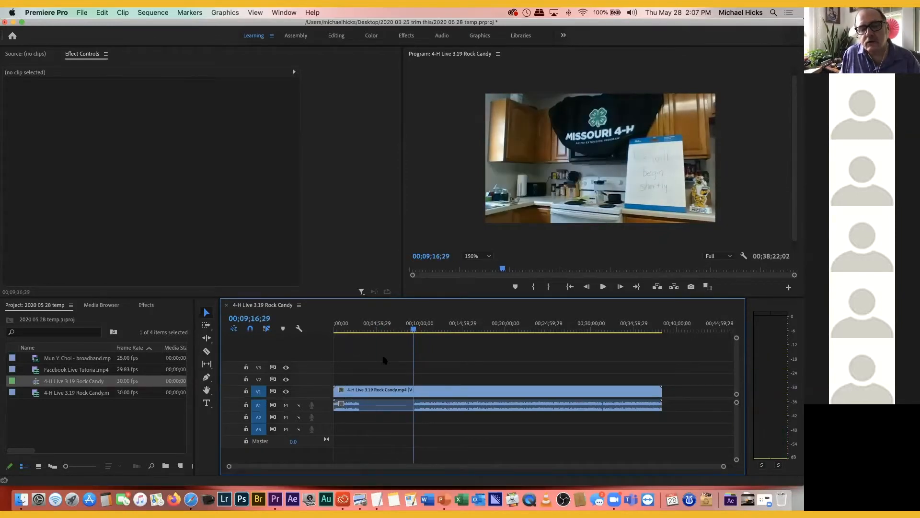
pyautogui.moveTo(335, 390)
pyautogui.mouseDown()
pyautogui.moveTo(414, 389)
pyautogui.moveTo(343, 393)
pyautogui.mouseUp()
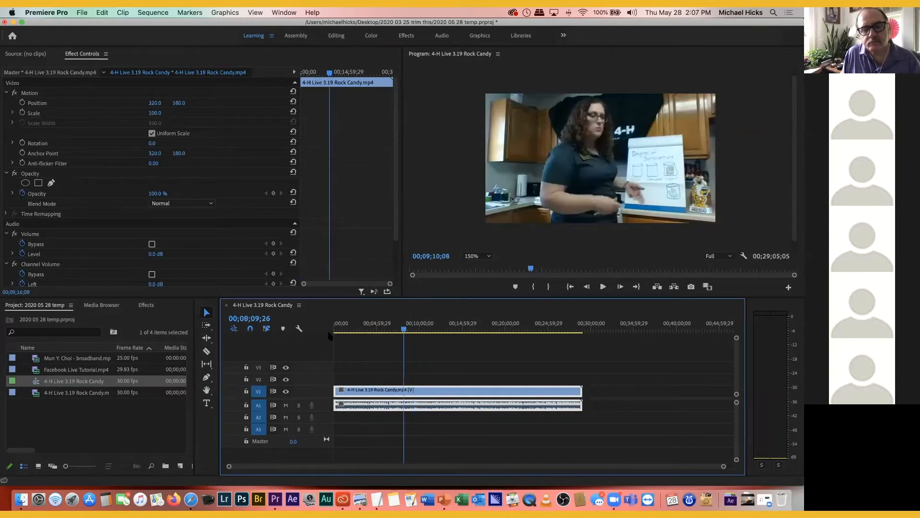
# Step: Play the new opening from the sequence start and ripple-trim the clip's first seconds up to 00;00;09;12
pyautogui.press('Home')
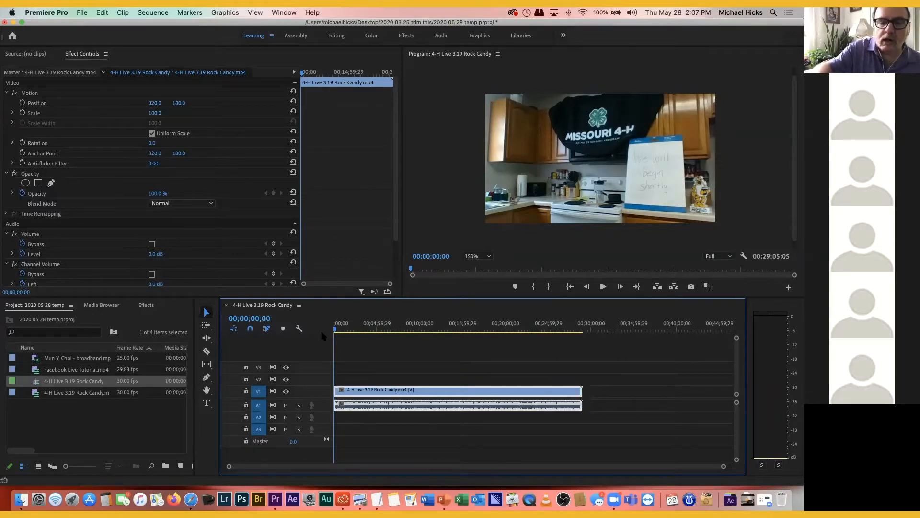
pyautogui.press('=')
pyautogui.press('=')
pyautogui.press('=')
pyautogui.press('=')
pyautogui.press('=')
pyautogui.press('=')
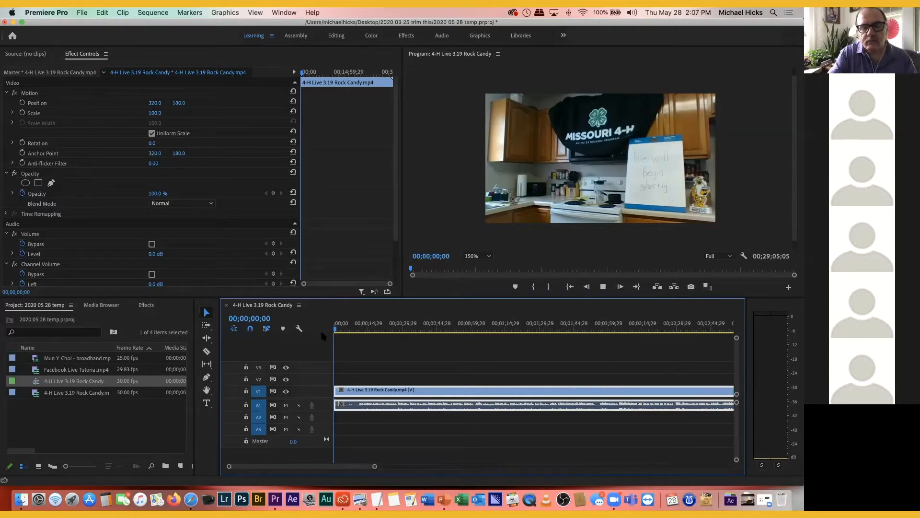
pyautogui.press('space')
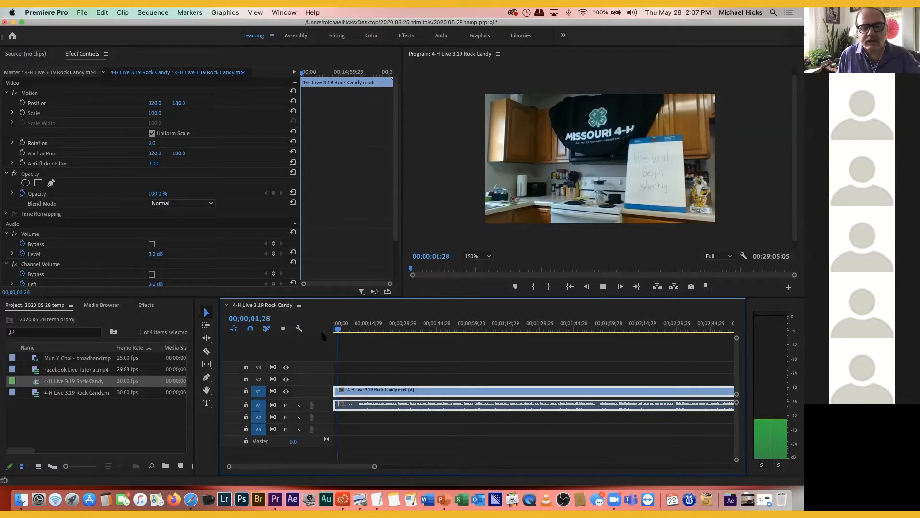
pyautogui.press('space')
pyautogui.moveTo(348, 330); pyautogui.dragTo(355, 329)
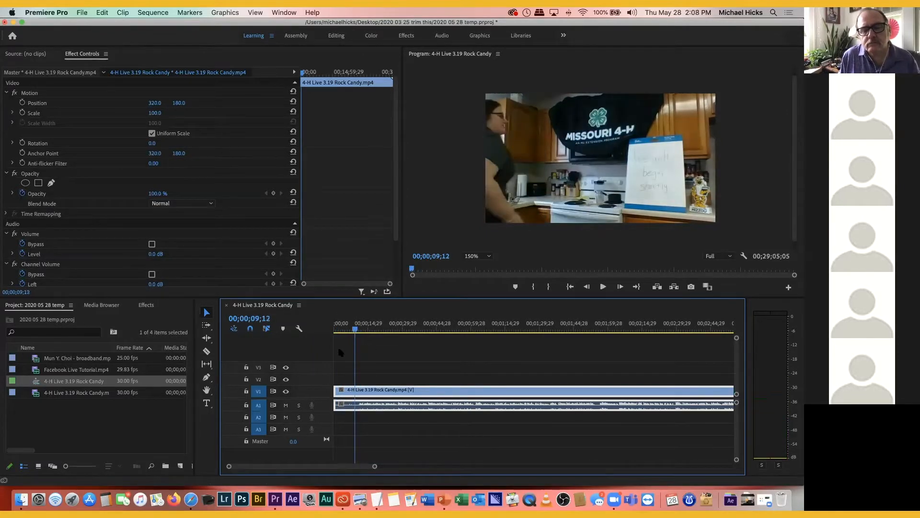
pyautogui.moveTo(335, 389)
pyautogui.mouseDown()
pyautogui.moveTo(375, 391)
pyautogui.moveTo(348, 391)
pyautogui.mouseUp()
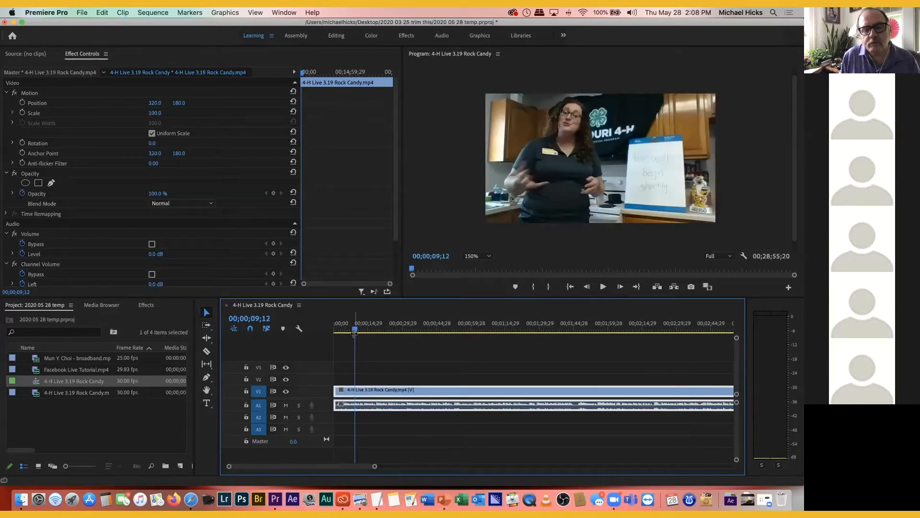
# Step: Play the trimmed opening from the start of the sequence to check the cut
pyautogui.moveTo(355, 331); pyautogui.dragTo(323, 332)
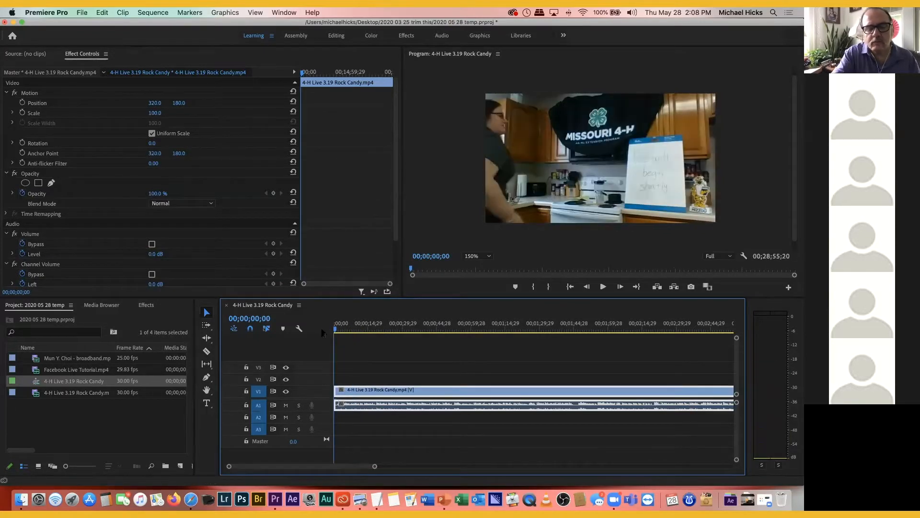
pyautogui.press('space')
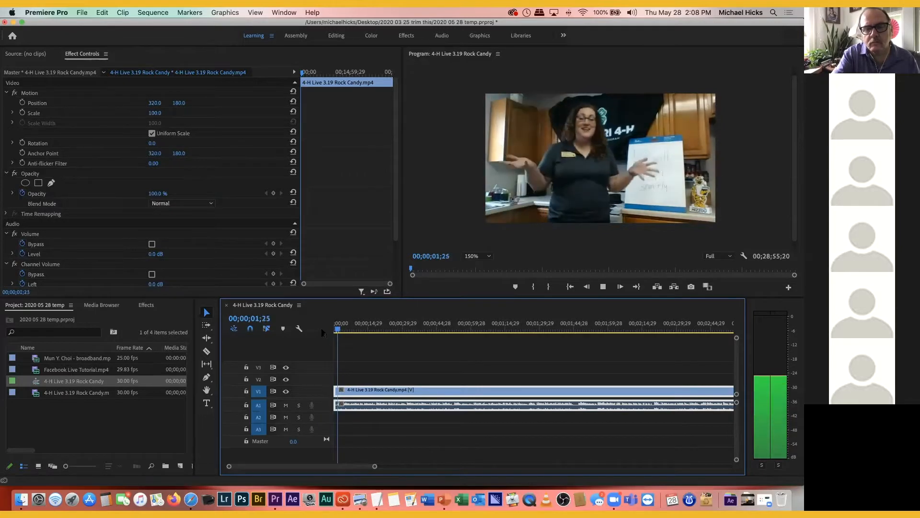
pyautogui.press('space')
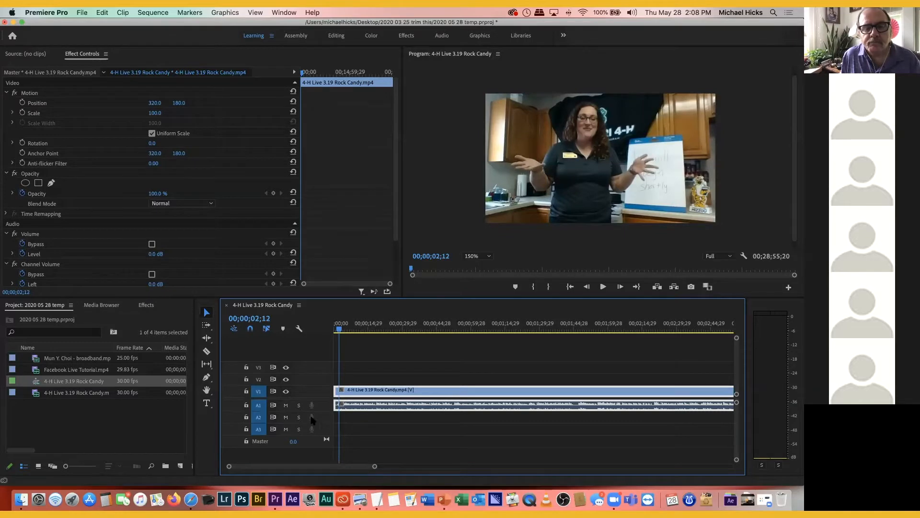
# Step: Enlarge the Audio 1 track to show its waveform and play the sequence to about 00;00;24;28, checking the audio level
pyautogui.moveTo(299, 409); pyautogui.dragTo(300, 435)
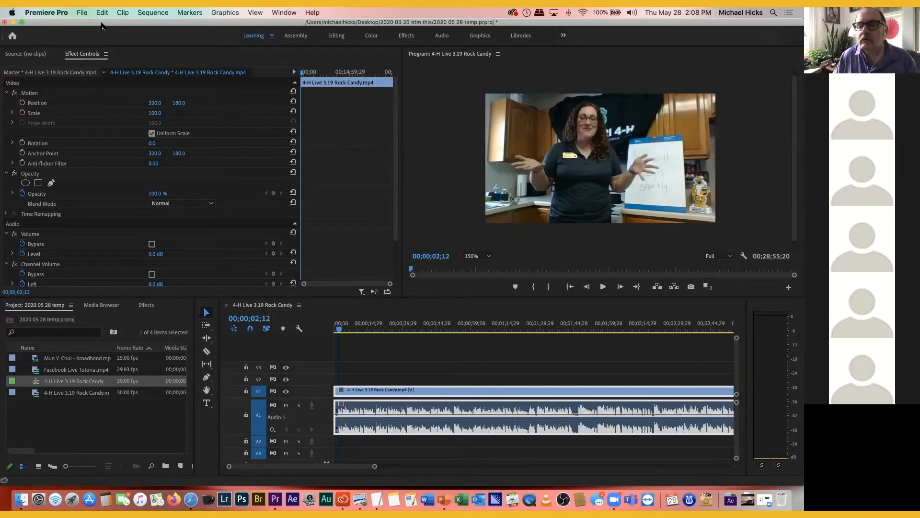
pyautogui.click(351, 329)
pyautogui.press('space')
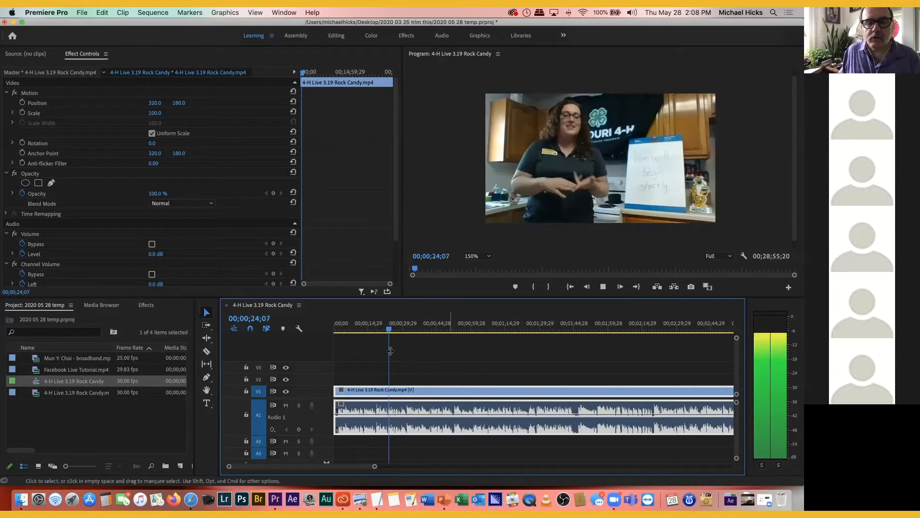
pyautogui.press('space')
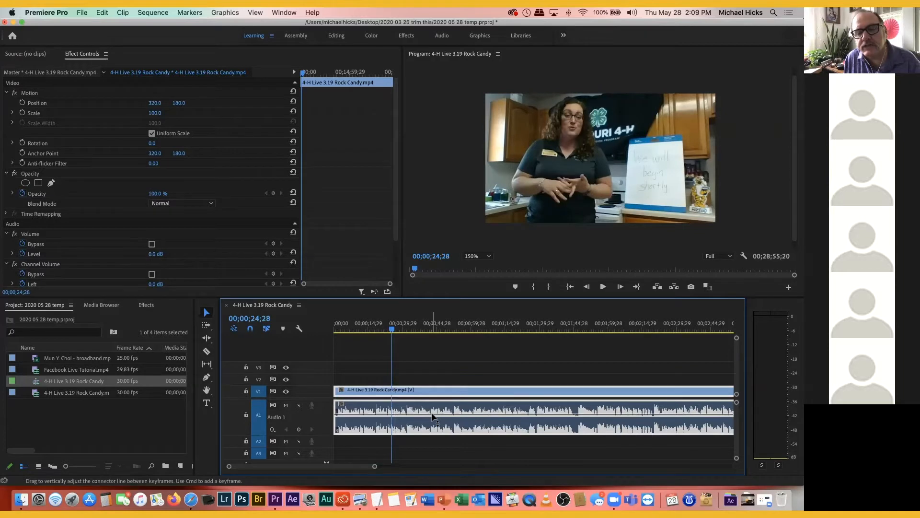
# Step: Raise the clip's audio volume to 5.4 dB and play a few seconds to hear the louder level
pyautogui.moveTo(433, 416)
pyautogui.mouseDown()
pyautogui.moveTo(434, 448)
pyautogui.moveTo(433, 411)
pyautogui.mouseUp()
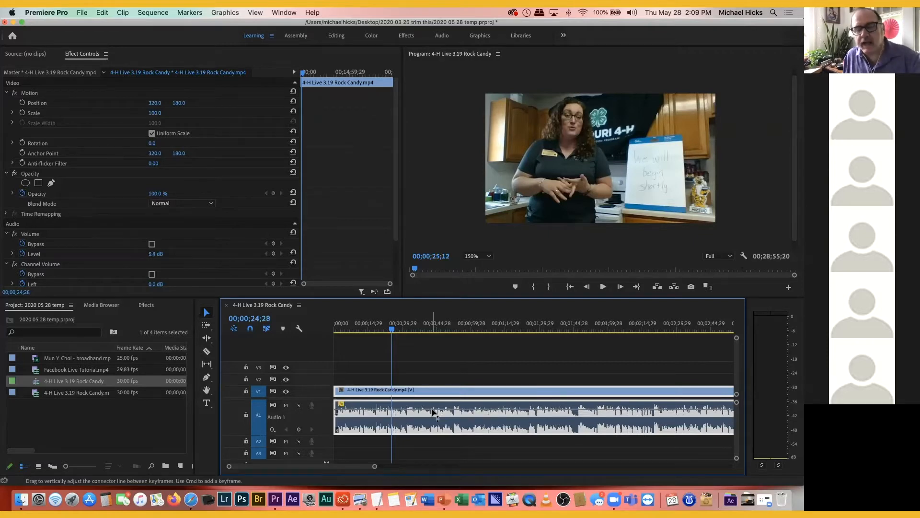
pyautogui.press('space')
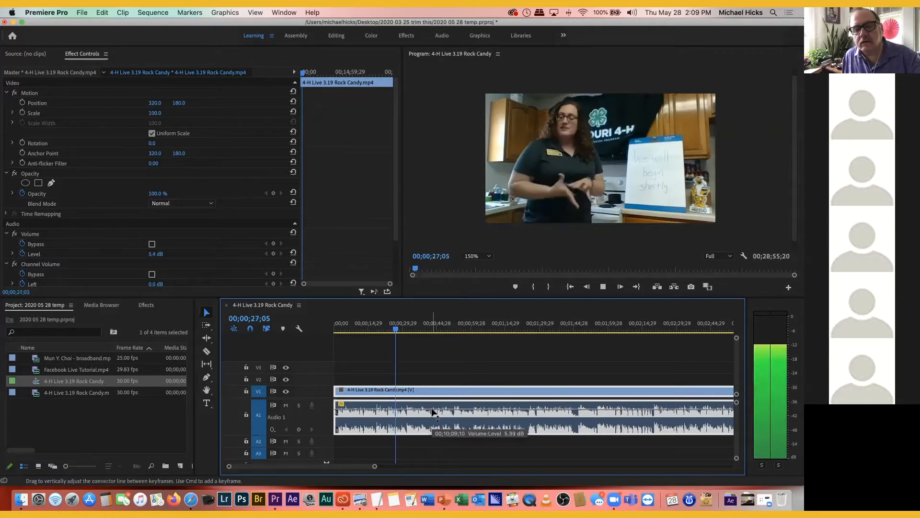
pyautogui.press('space')
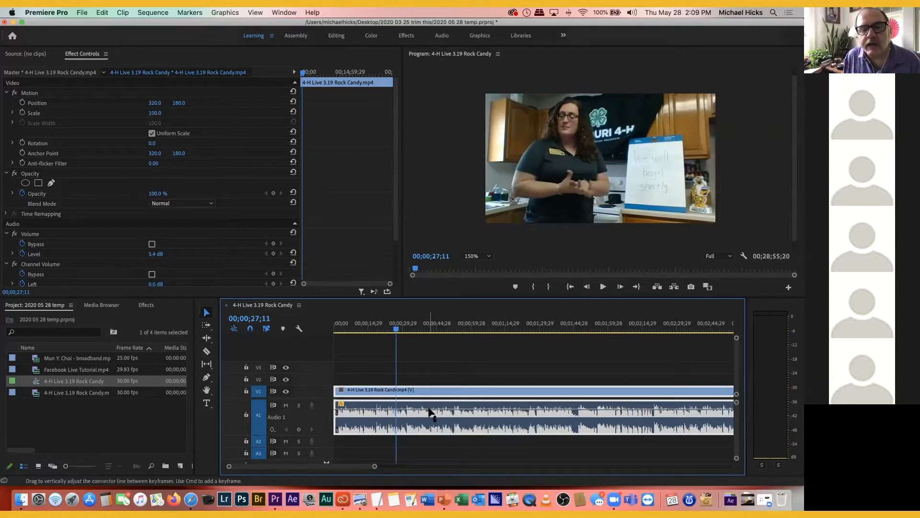
# Step: Lower the clip's audio volume to -7.5 dB and play briefly to hear the quieter level
pyautogui.moveTo(430, 411); pyautogui.dragTo(430, 422)
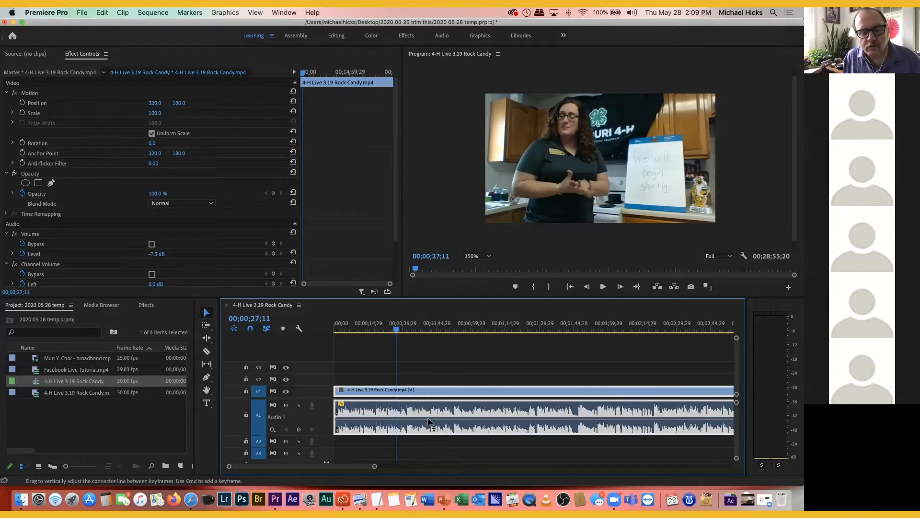
pyautogui.press('space')
pyautogui.press('space')
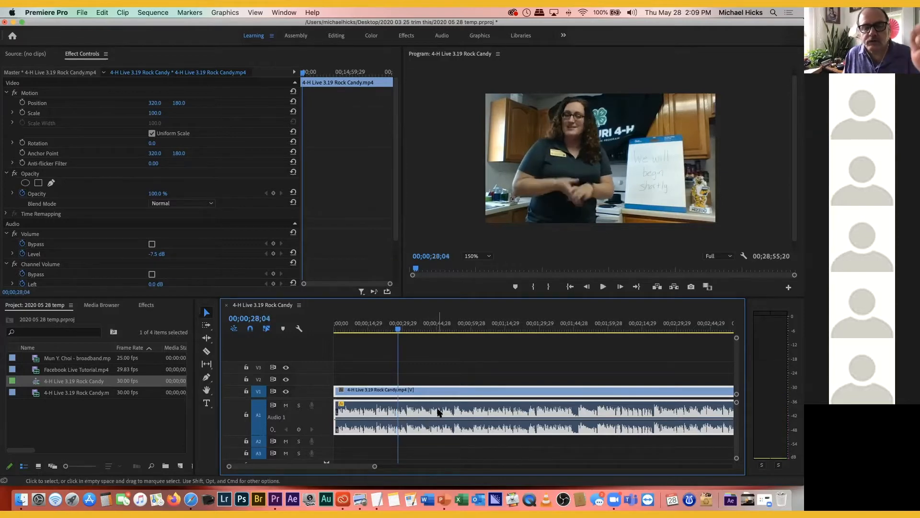
# Step: Adjust the clip's audio gain by 6 dB, then set its volume level to -1.1 dB during playback
pyautogui.rightClick(433, 412)
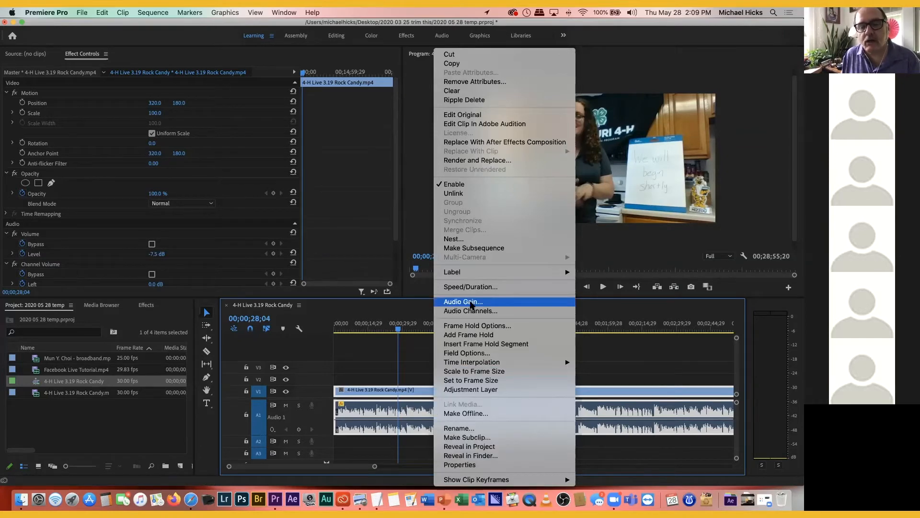
pyautogui.click(471, 302)
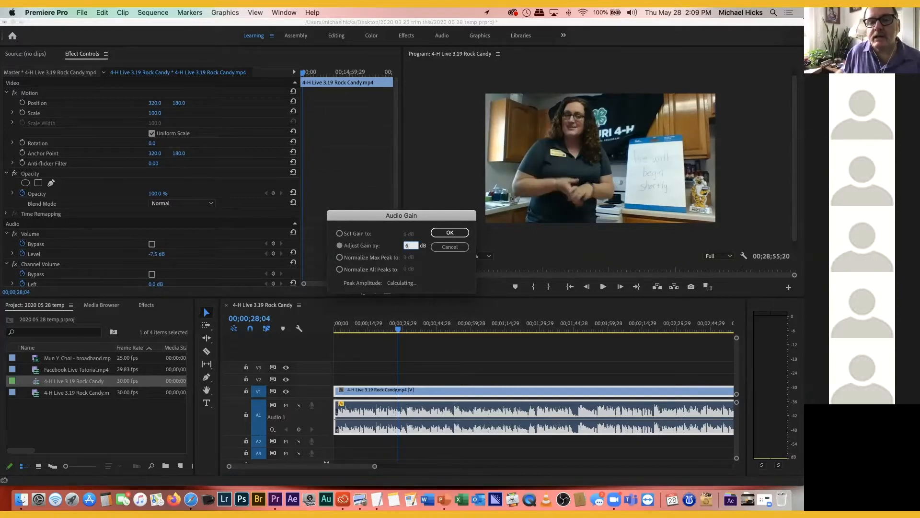
pyautogui.click(455, 233)
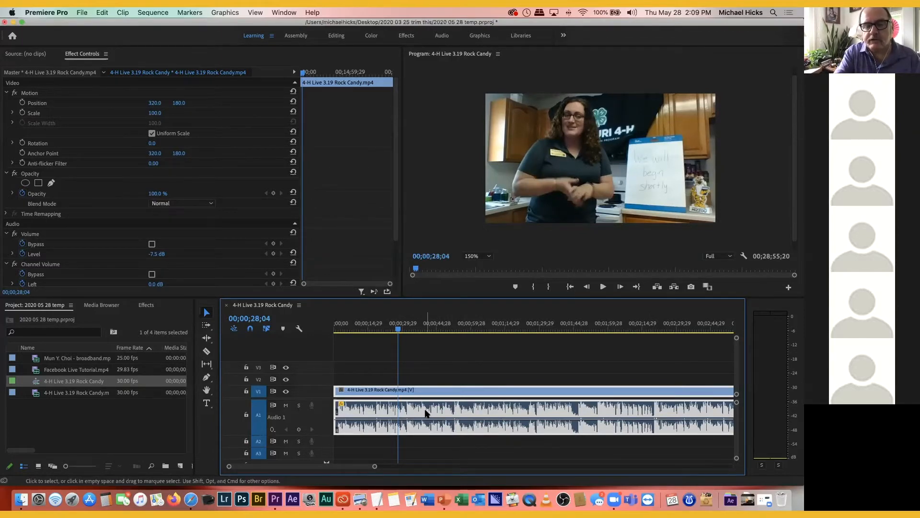
pyautogui.press('space')
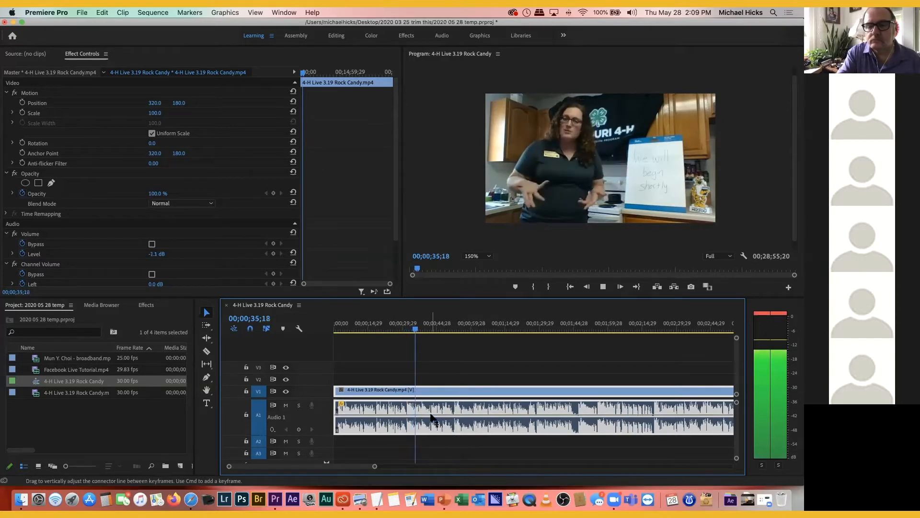
pyautogui.press('space')
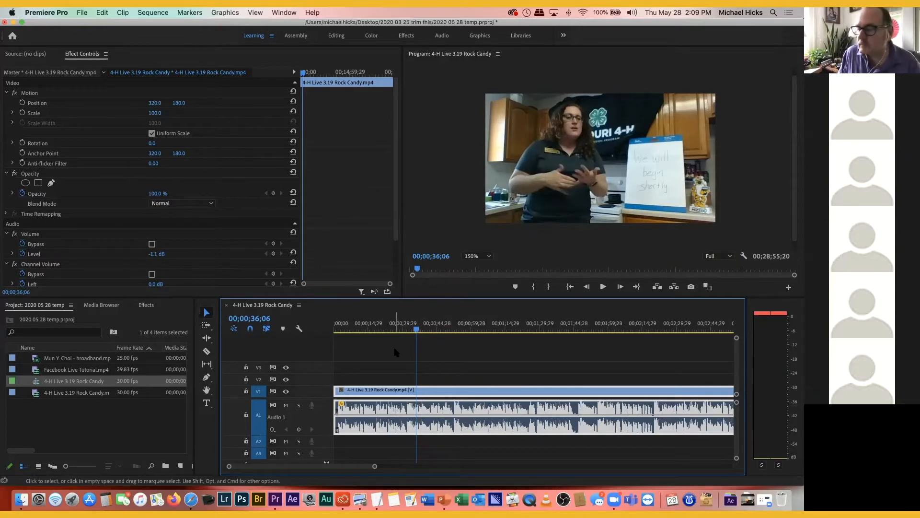
# Step: Trim the end of the Rock Candy clip back to 00;28;53;02 and fit the whole sequence in the timeline
pyautogui.hscroll(5, 396, 364)
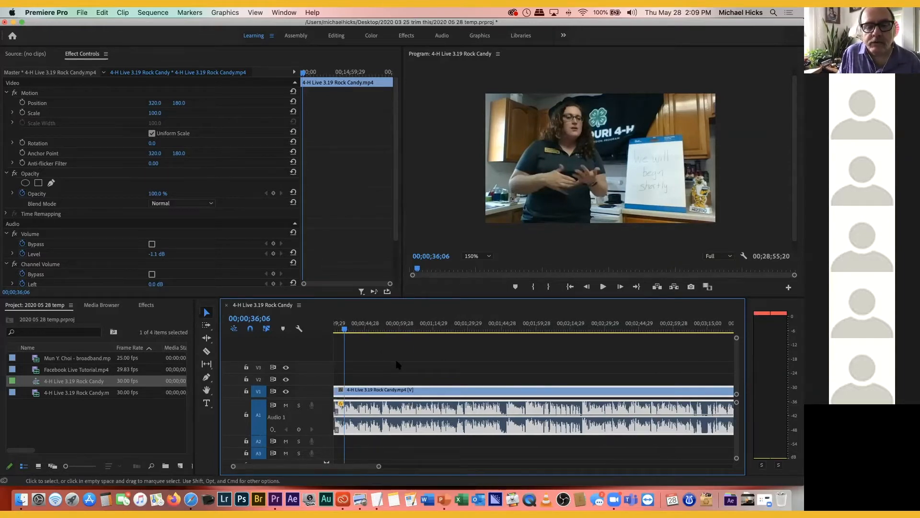
pyautogui.hscroll(20, 396, 364)
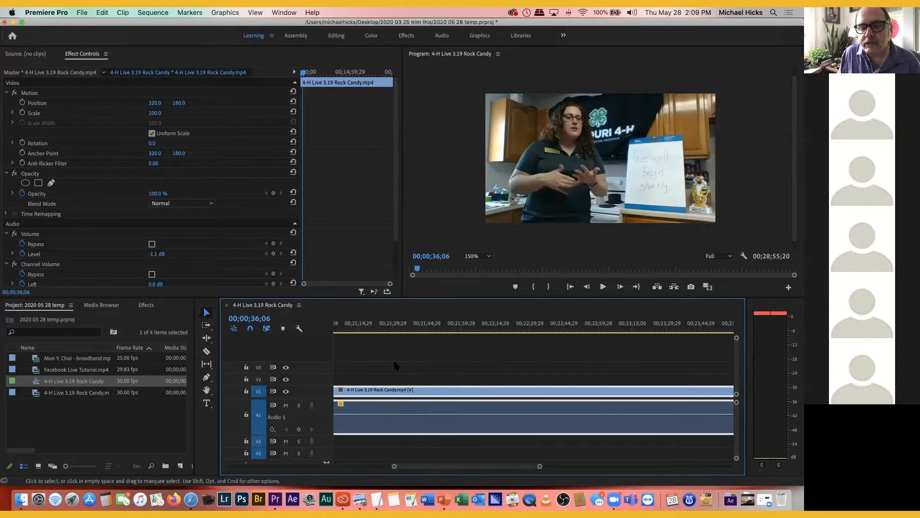
pyautogui.hscroll(-8, 396, 364)
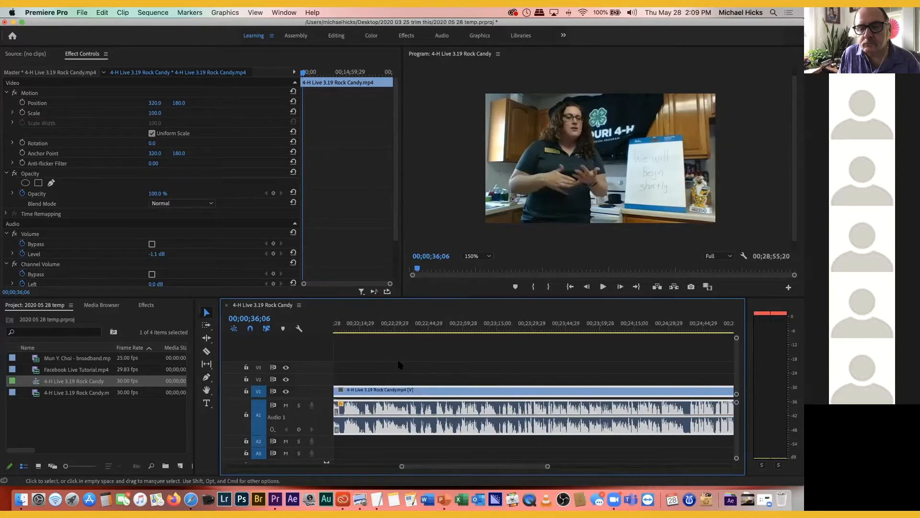
pyautogui.hscroll(5, 399, 366)
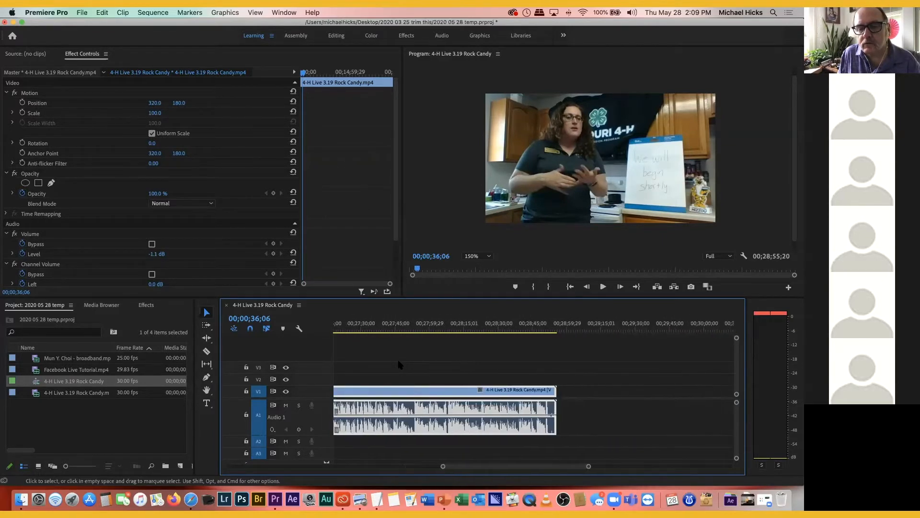
pyautogui.moveTo(500, 324); pyautogui.dragTo(551, 328)
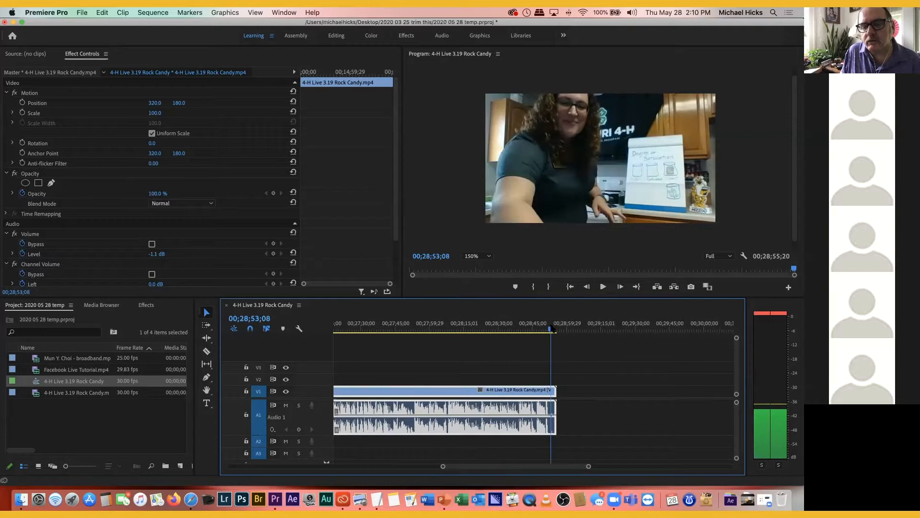
pyautogui.moveTo(555, 391); pyautogui.dragTo(549, 391)
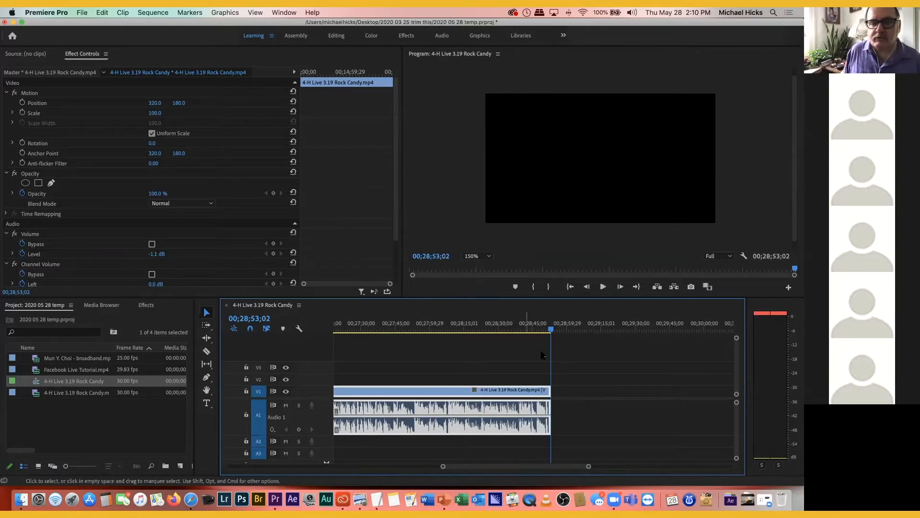
pyautogui.scroll(2, 420, 345)
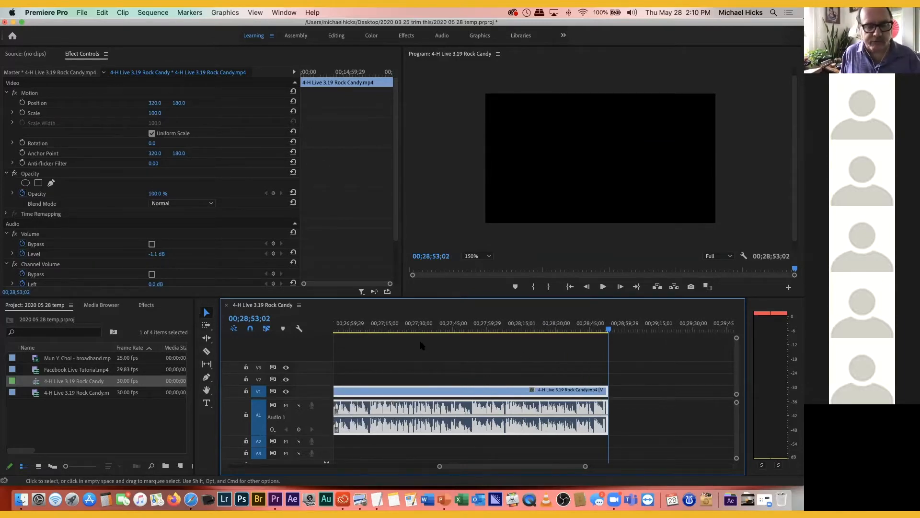
pyautogui.press('shift')
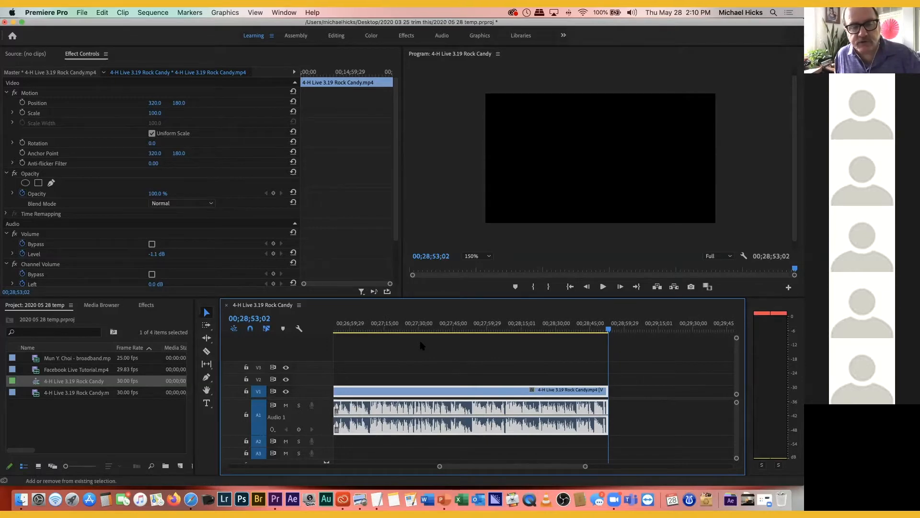
pyautogui.press('\\')
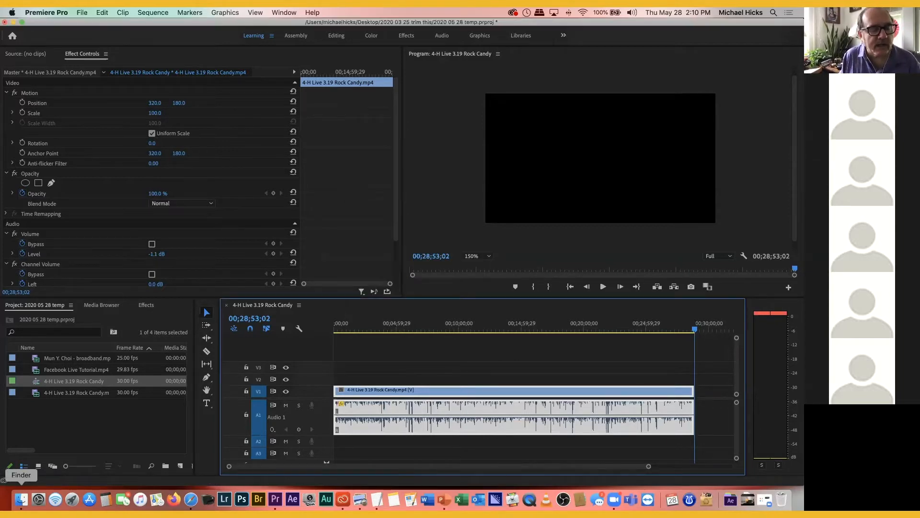
# Step: Switch to Finder and expand the Extension logo folder on the Desktop to show its Production Tool Box files
pyautogui.click(21, 499)
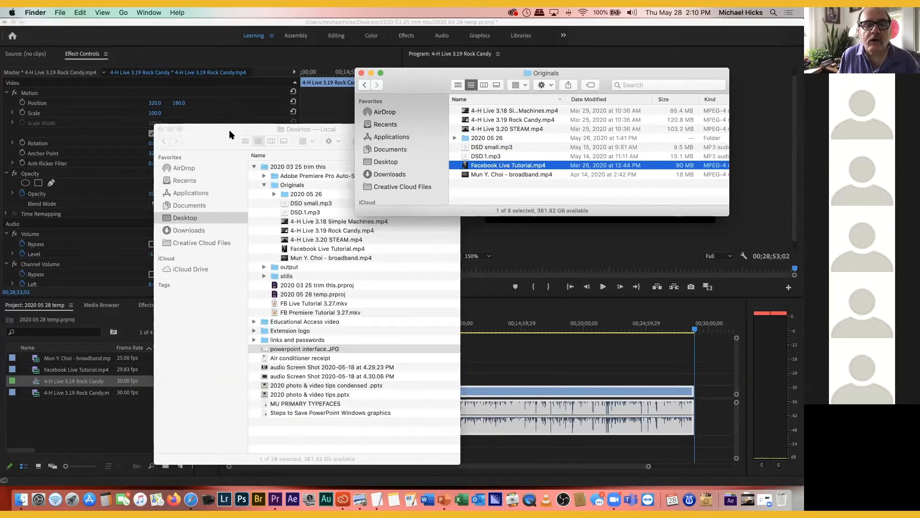
pyautogui.moveTo(272, 129); pyautogui.dragTo(402, 91)
pyautogui.scroll(-1, 429, 292)
pyautogui.click(430, 291)
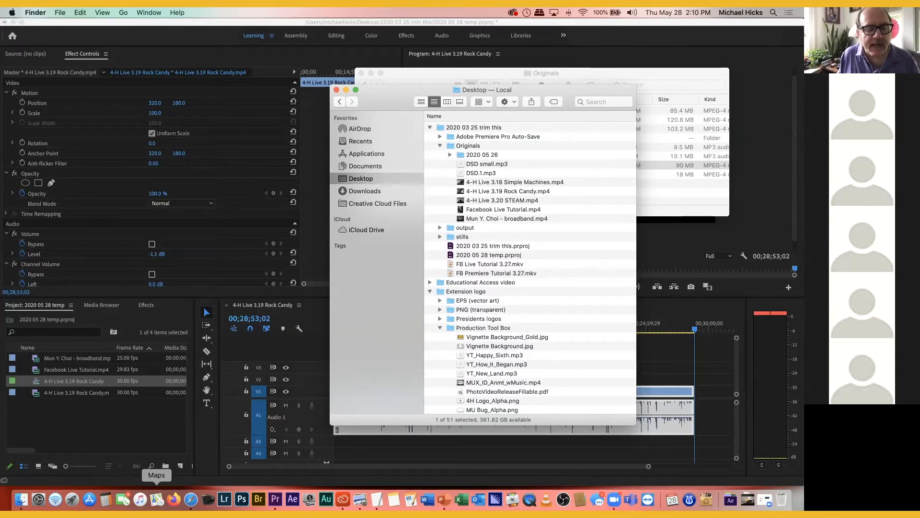
# Step: Switch to TextEdit to view the PowerPoint graphics steps and MU Marketing Colors notes, then return to Premiere Pro
pyautogui.click(377, 499)
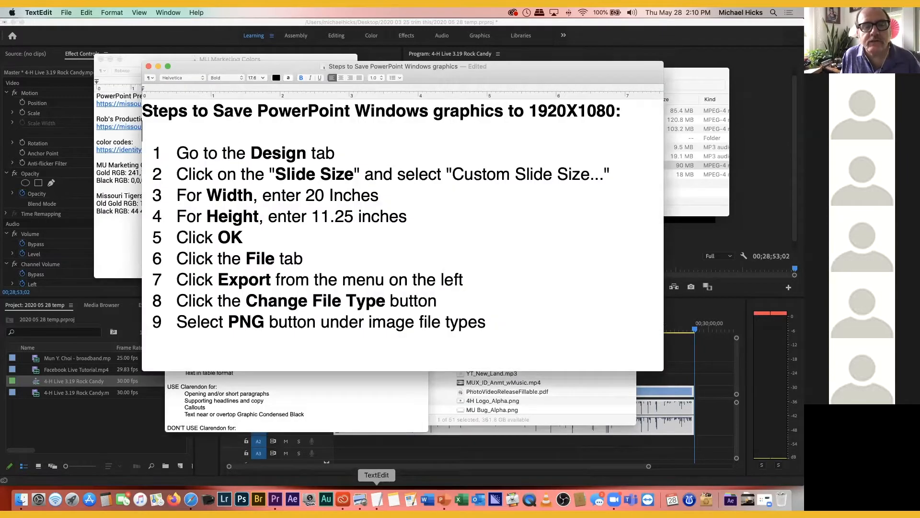
pyautogui.click(121, 242)
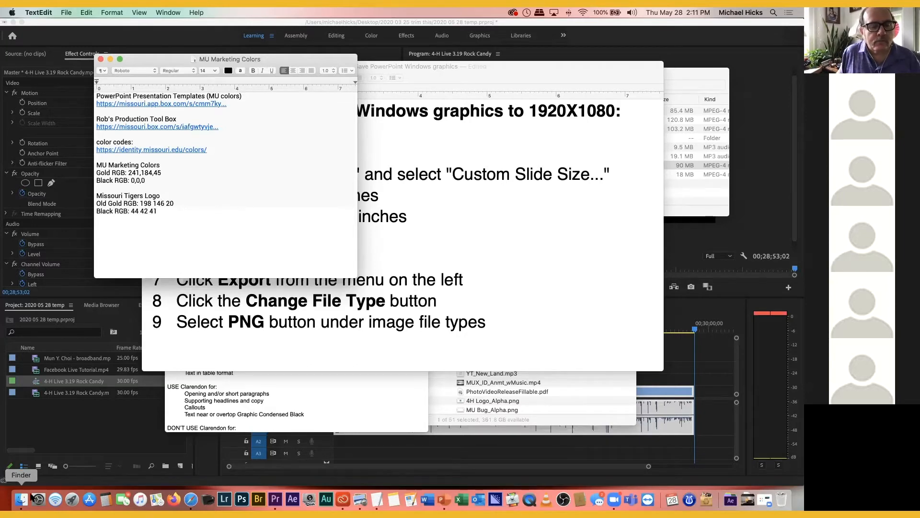
pyautogui.click(275, 498)
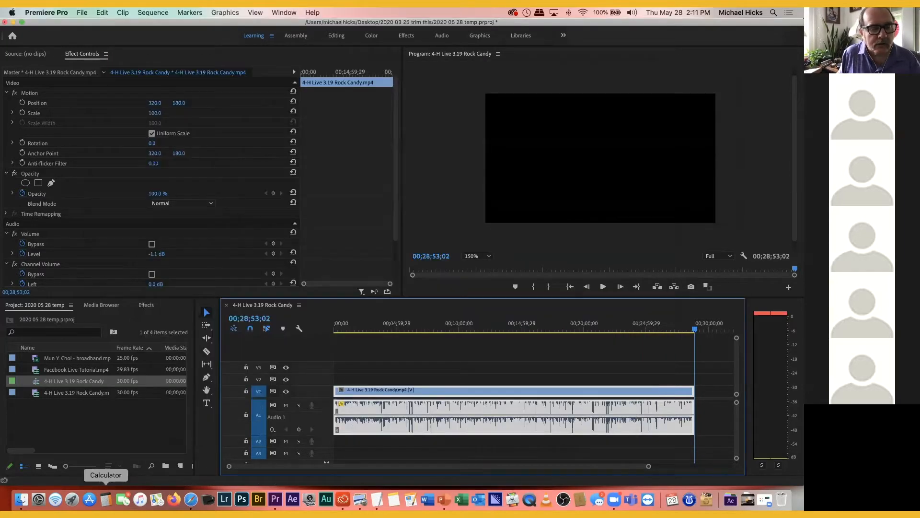
# Step: Switch to Finder and import MUX Slate.mov from the Production Tool Box folder into the Premiere Pro project
pyautogui.click(21, 498)
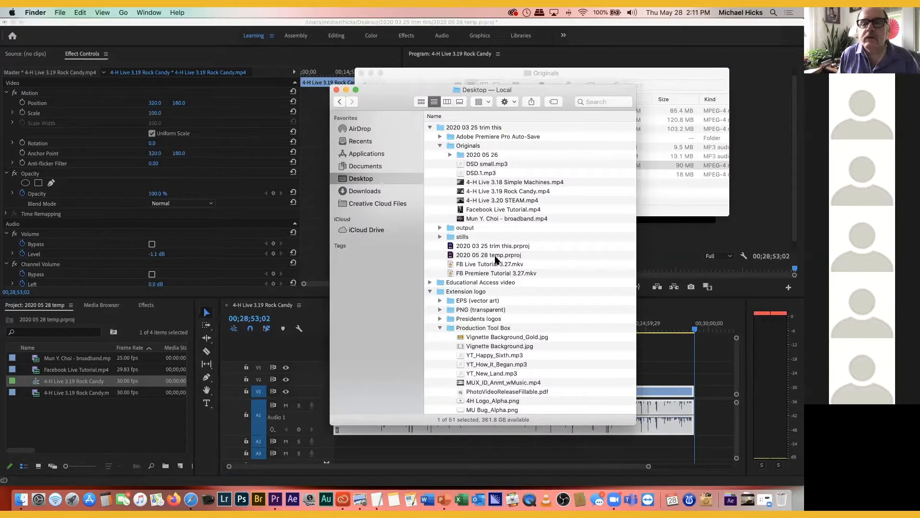
pyautogui.scroll(-3, 461, 240)
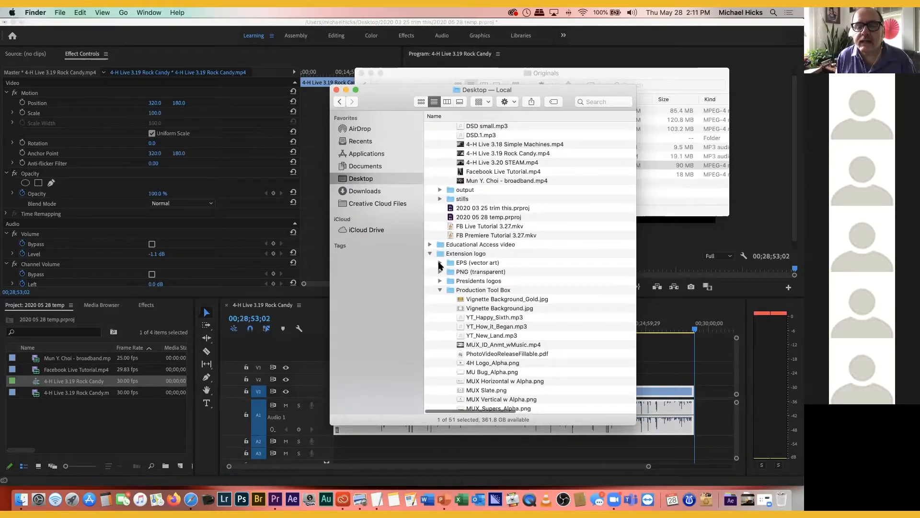
pyautogui.scroll(-5, 494, 262)
pyautogui.hscroll(3, 494, 263)
pyautogui.hscroll(-3, 499, 263)
pyautogui.moveTo(633, 423); pyautogui.dragTo(747, 418)
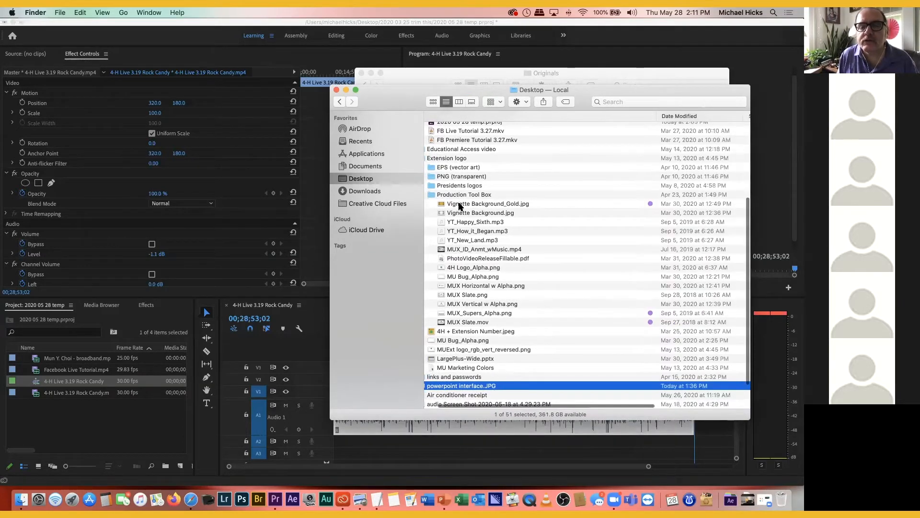
pyautogui.hscroll(-2, 463, 288)
pyautogui.hscroll(-1, 464, 289)
pyautogui.moveTo(461, 324); pyautogui.dragTo(67, 423)
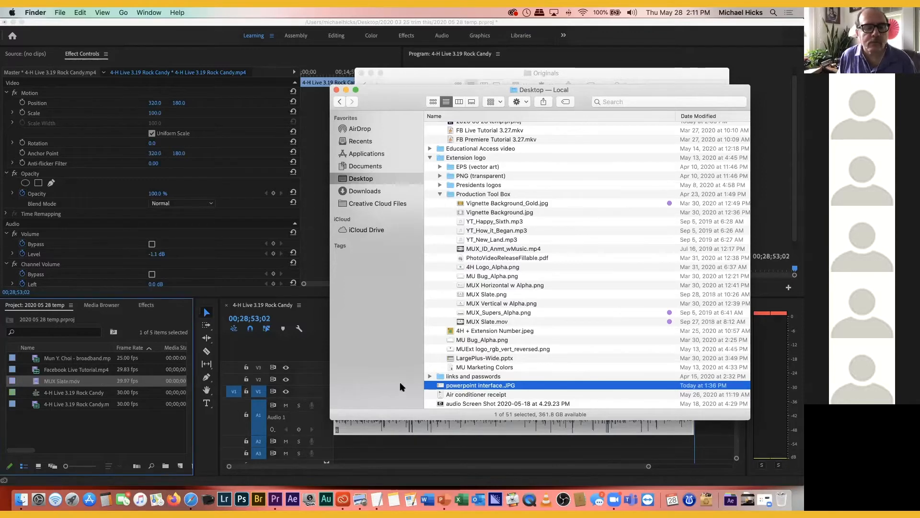
# Step: Import MUX_Supers_Alpha.png from the Production Tool Box folder into the project
pyautogui.hscroll(1, 482, 312)
pyautogui.click(481, 313)
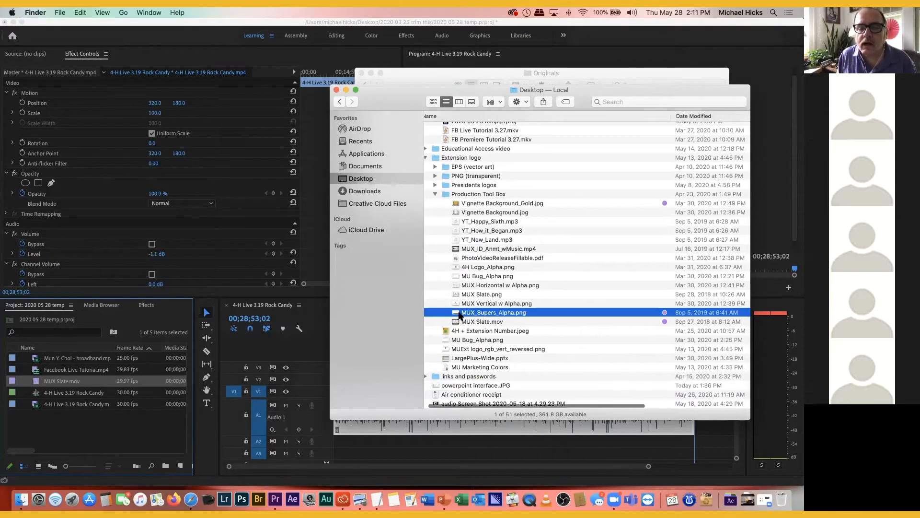
pyautogui.moveTo(328, 339); pyautogui.dragTo(61, 421)
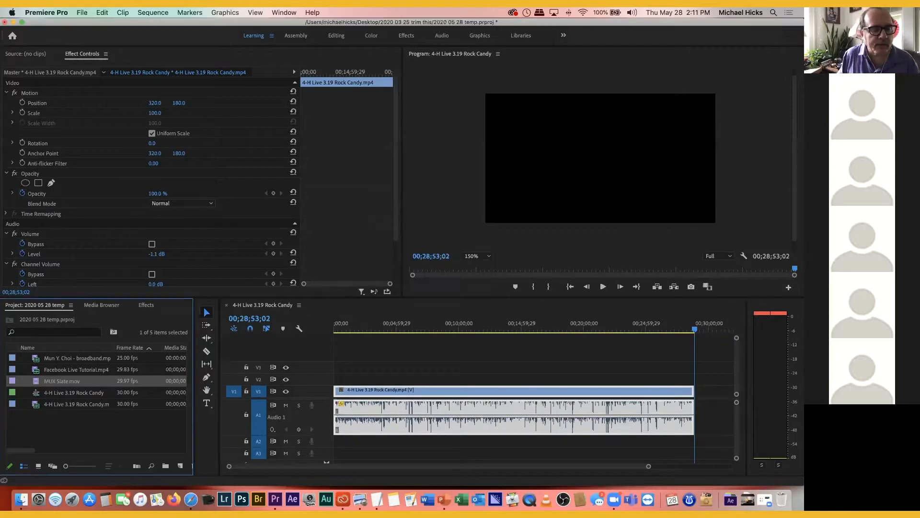
# Step: Import the Desktop image "audio Screen Shot 2020-05-18 at 4.29.23 PM" from Finder into the project
pyautogui.click(22, 499)
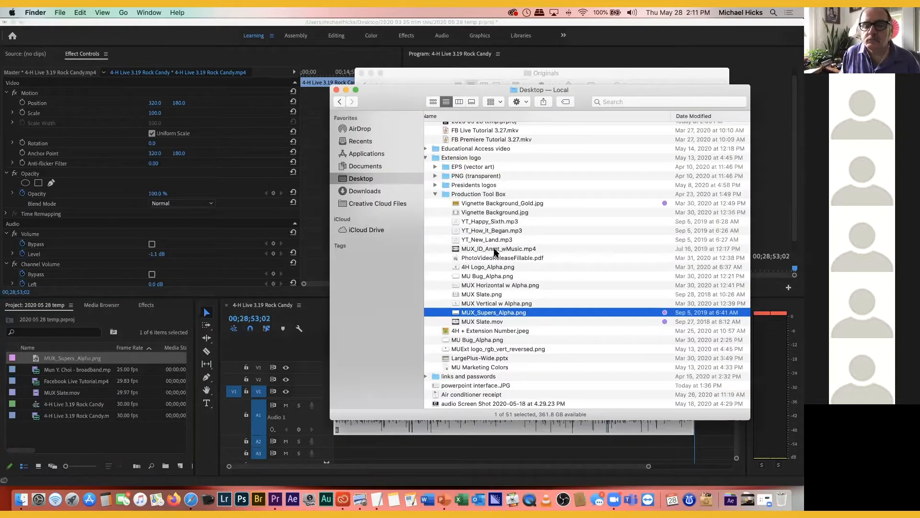
pyautogui.scroll(-3, 496, 250)
pyautogui.scroll(1, 496, 250)
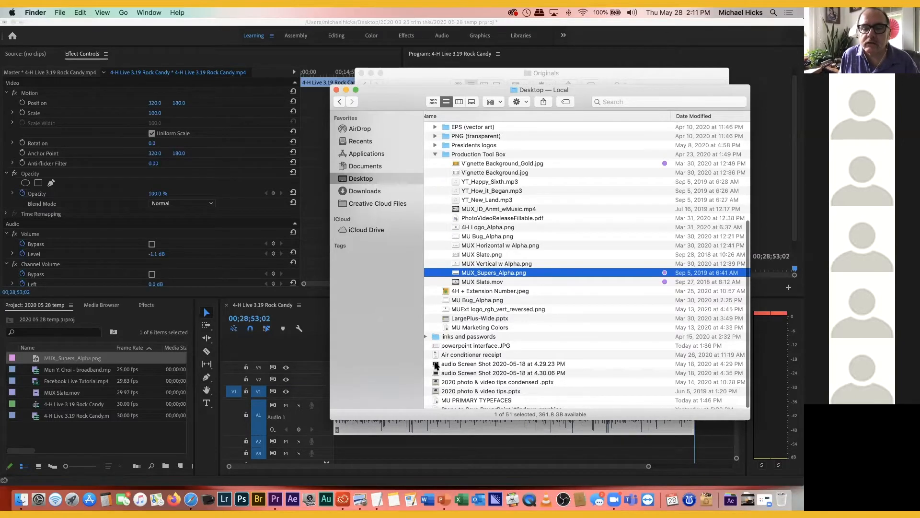
pyautogui.moveTo(436, 365); pyautogui.dragTo(62, 434)
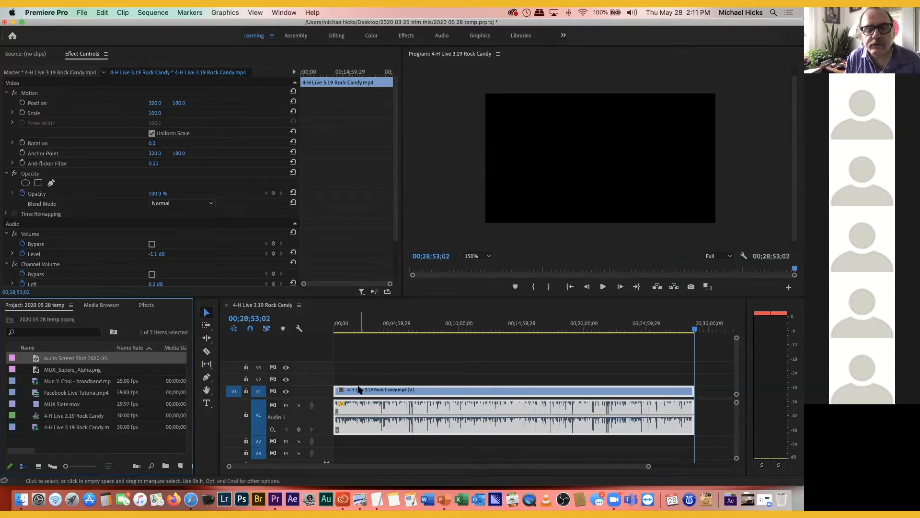
# Step: Shift the Rock Candy clip later in the sequence and place MUX Slate.mov at the start of V1
pyautogui.click(355, 362)
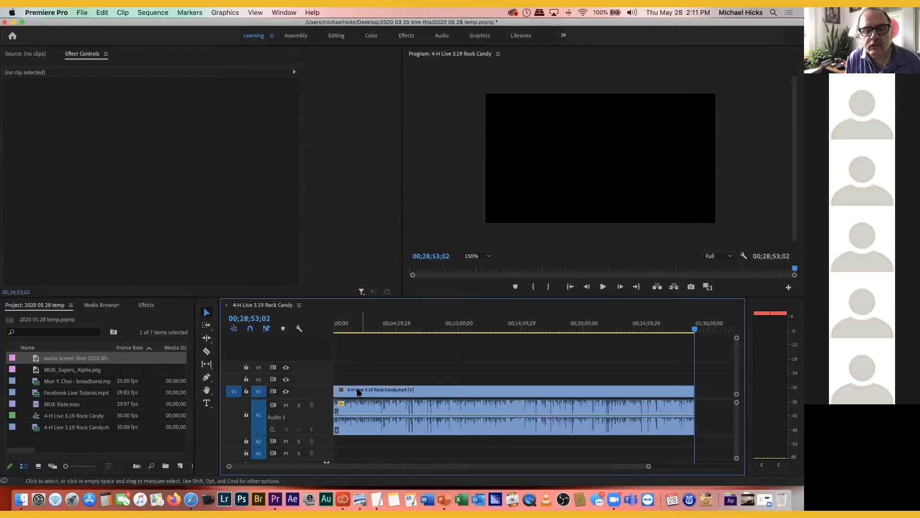
pyautogui.click(384, 392)
pyautogui.moveTo(383, 392); pyautogui.dragTo(414, 392)
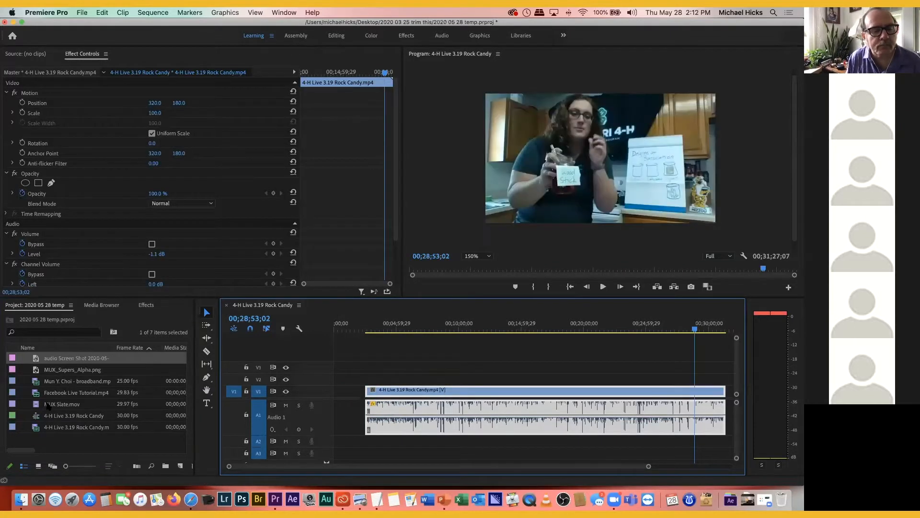
pyautogui.click(48, 405)
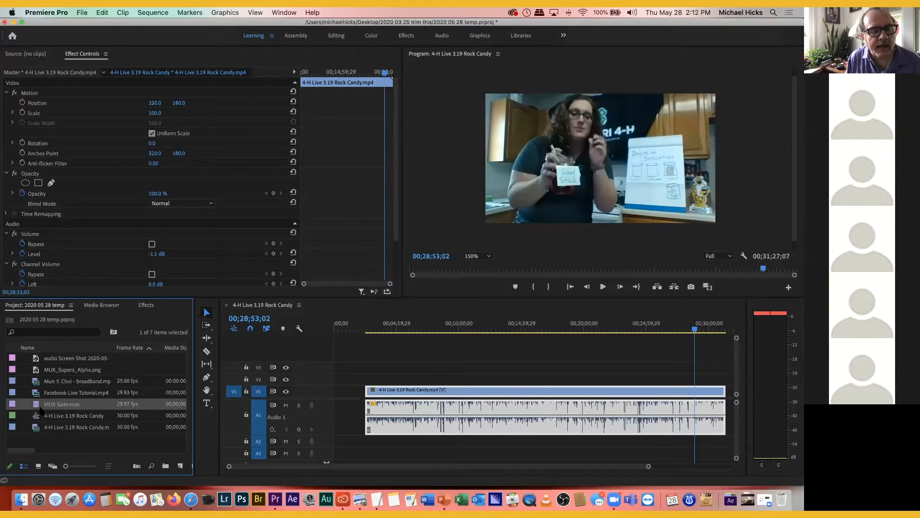
pyautogui.moveTo(36, 411); pyautogui.dragTo(335, 393)
# Step: Play the slate from the start of the sequence and stop at 00;00;02;15
pyautogui.click(334, 329)
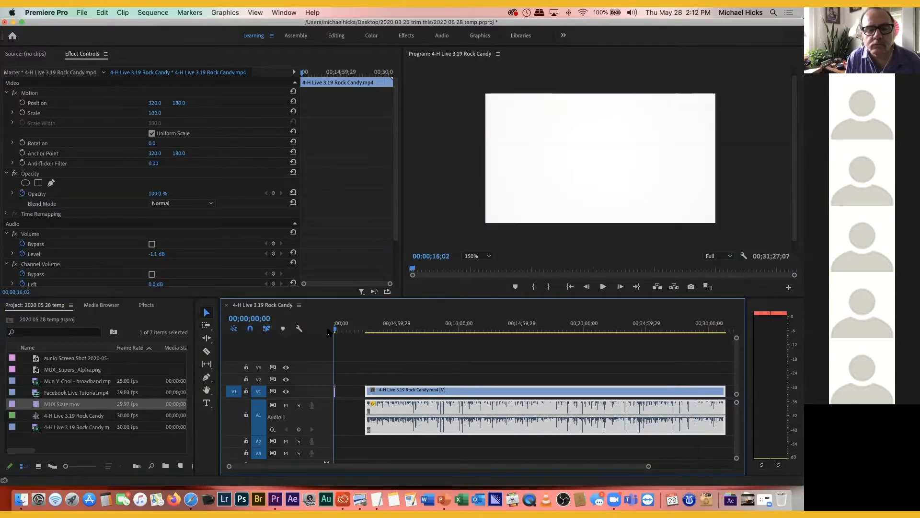
pyautogui.press('space')
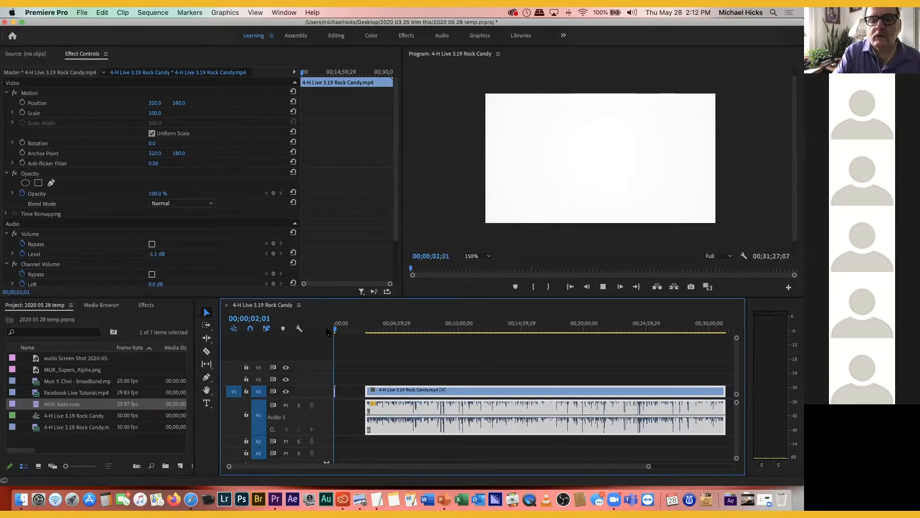
pyautogui.press('space')
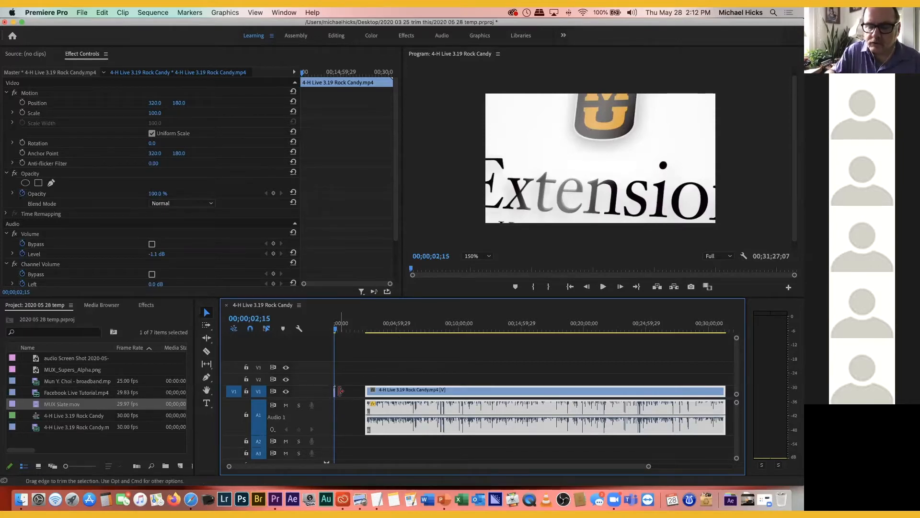
# Step: Select the MUX Slate.mov clip in the timeline and show its position setting in Effect Controls
pyautogui.press('=')
pyautogui.press('=')
pyautogui.press('=')
pyautogui.press('=')
pyautogui.press('=')
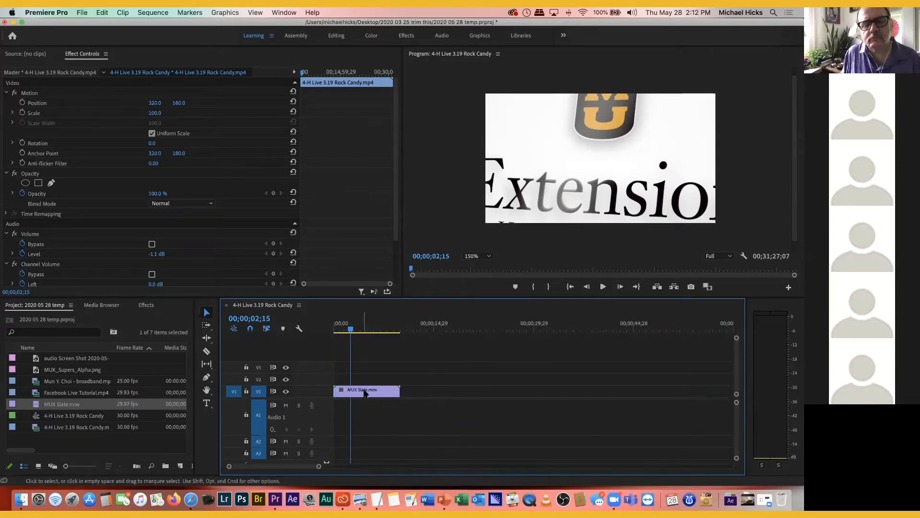
pyautogui.doubleClick(365, 392)
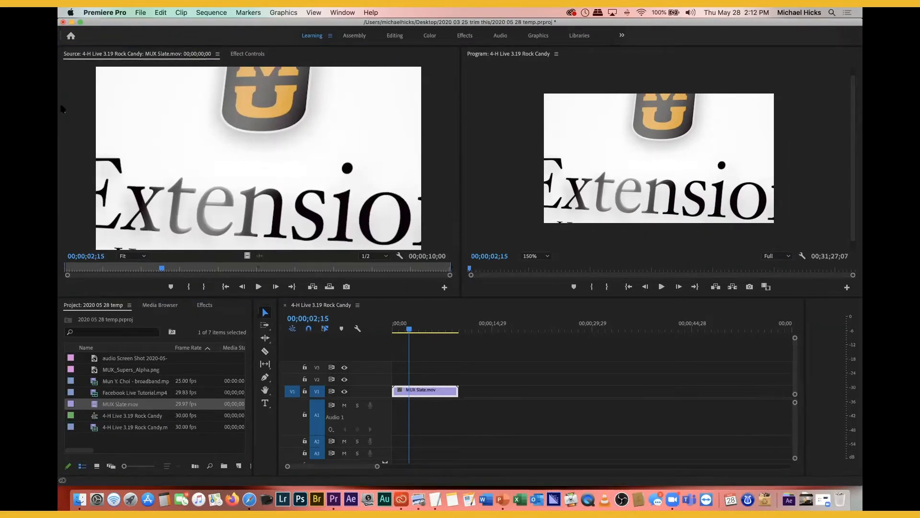
pyautogui.click(248, 55)
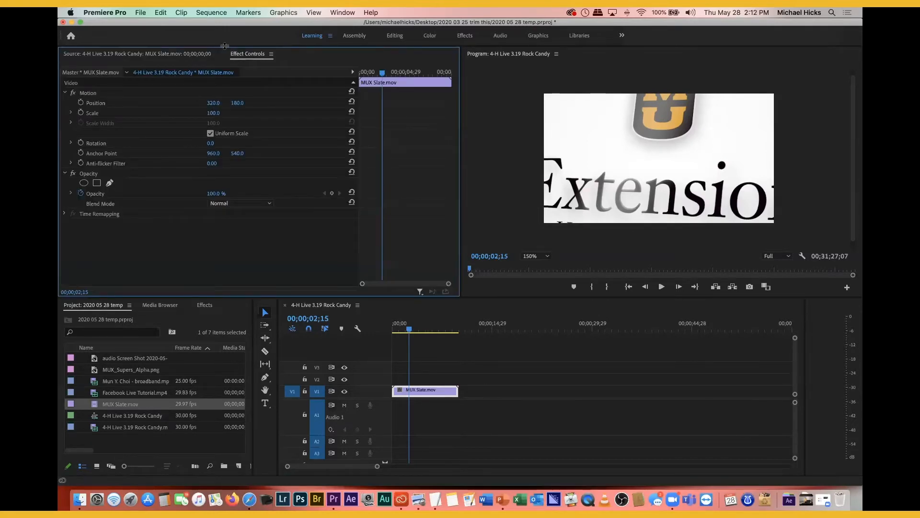
pyautogui.click(94, 105)
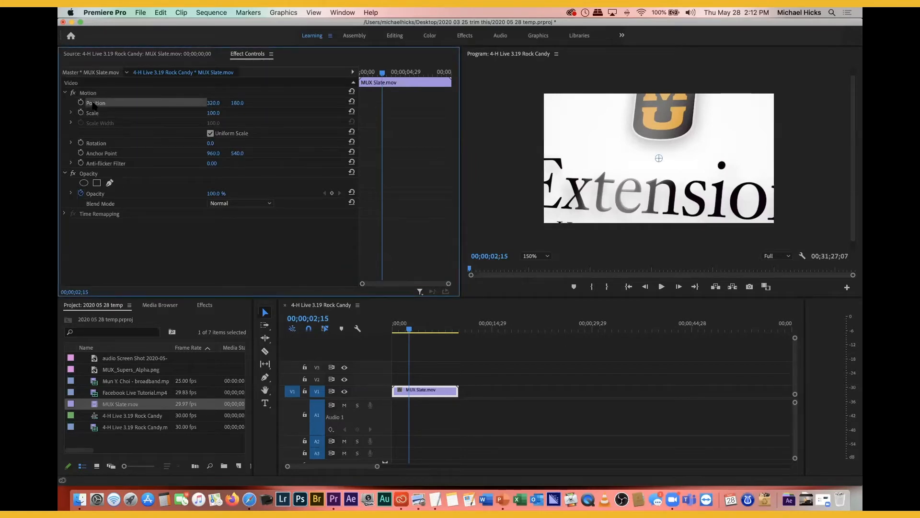
# Step: Scale the MUX Slate.mov clip to 33.9 so it fits the frame, and set the program view to 100%
pyautogui.click(534, 256)
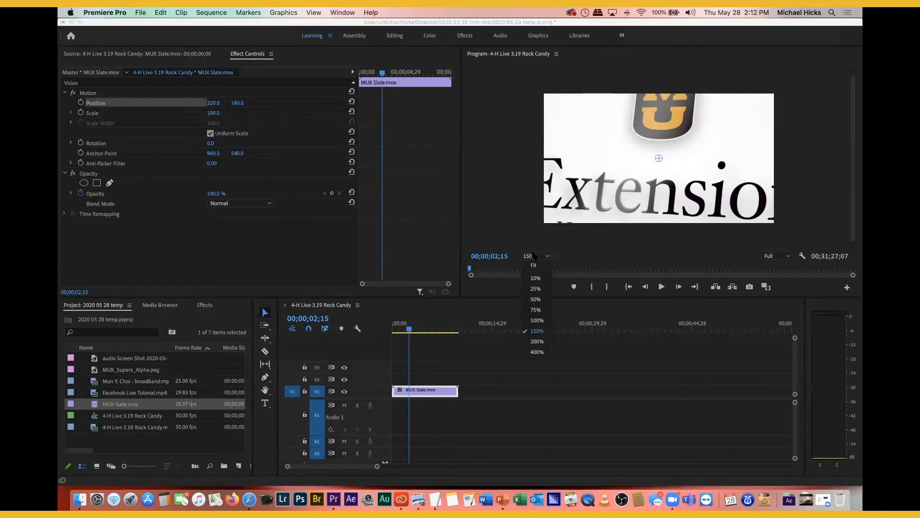
pyautogui.click(535, 299)
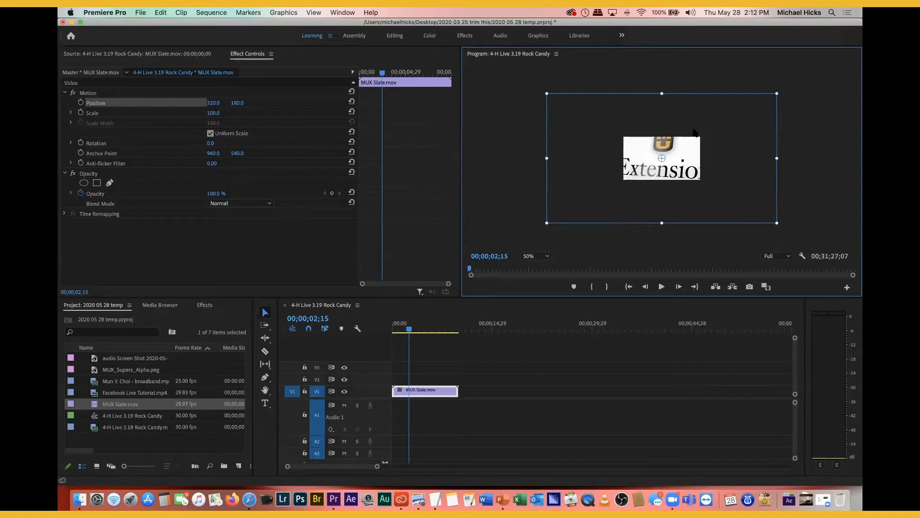
pyautogui.click(71, 113)
pyautogui.moveTo(210, 132); pyautogui.dragTo(120, 138)
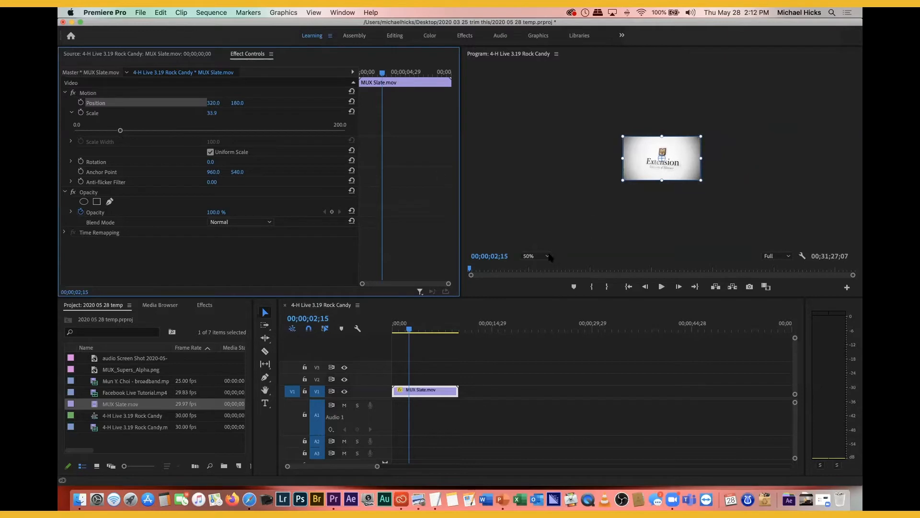
pyautogui.click(548, 256)
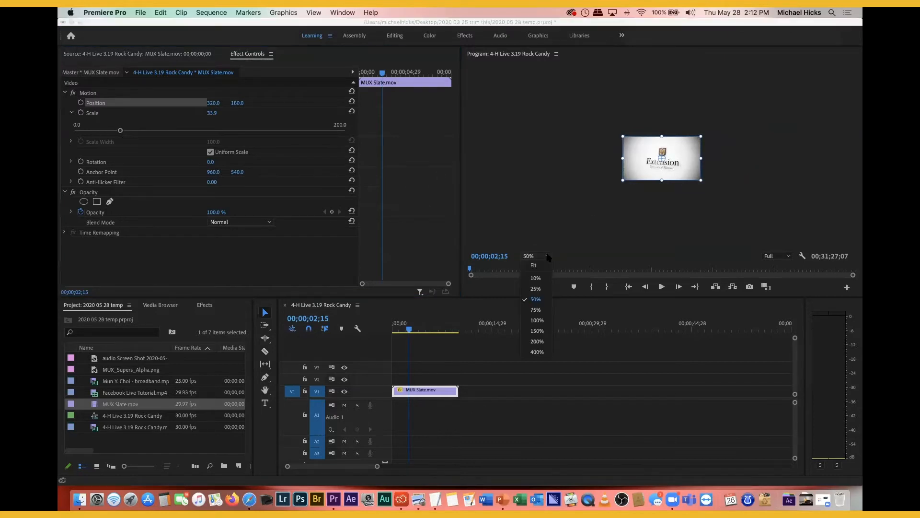
pyautogui.click(536, 321)
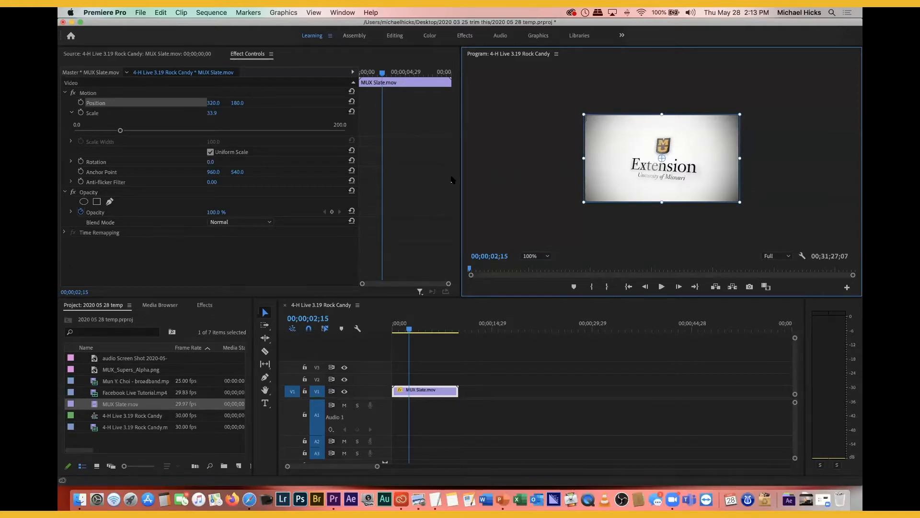
# Step: Trim about 1.5 seconds of blank lead-in off the slate, keep it at the sequence start, and preview the frame at 00;00;04;02
pyautogui.click(401, 329)
pyautogui.moveTo(401, 330); pyautogui.dragTo(402, 330)
pyautogui.moveTo(394, 390); pyautogui.dragTo(419, 372)
pyautogui.moveTo(403, 330)
pyautogui.mouseDown()
pyautogui.moveTo(443, 330)
pyautogui.moveTo(421, 331)
pyautogui.mouseUp()
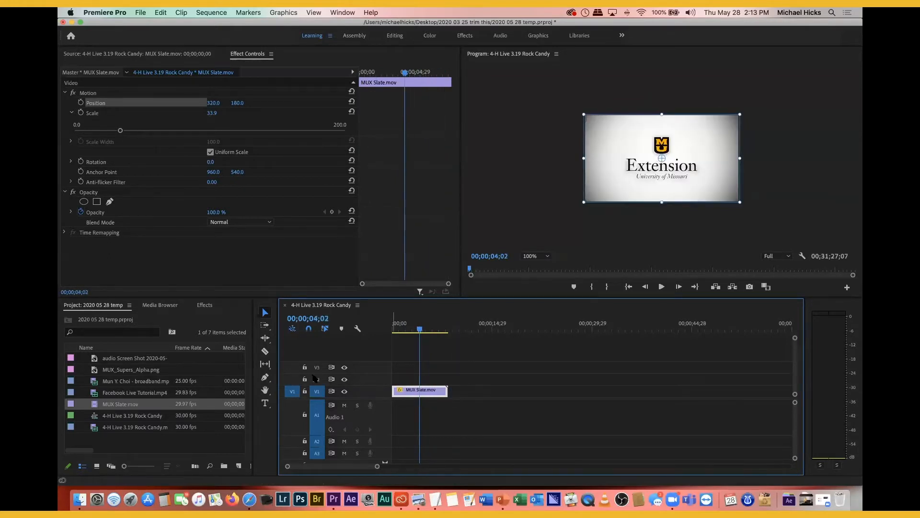
# Step: Move the slate up to V2 and shift the Rock Candy clip back to the sequence start beneath it
pyautogui.moveTo(411, 390); pyautogui.dragTo(428, 385)
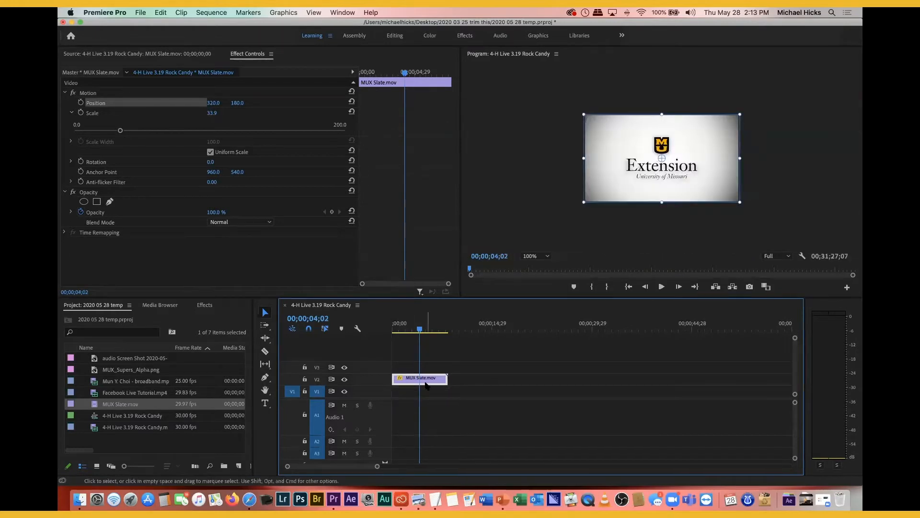
pyautogui.press('\\')
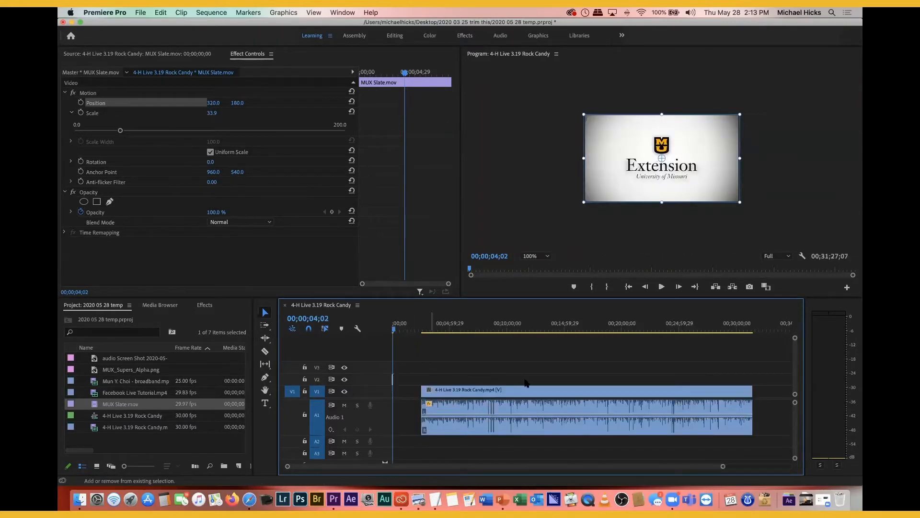
pyautogui.moveTo(496, 391); pyautogui.dragTo(468, 390)
pyautogui.moveTo(394, 331); pyautogui.dragTo(389, 330)
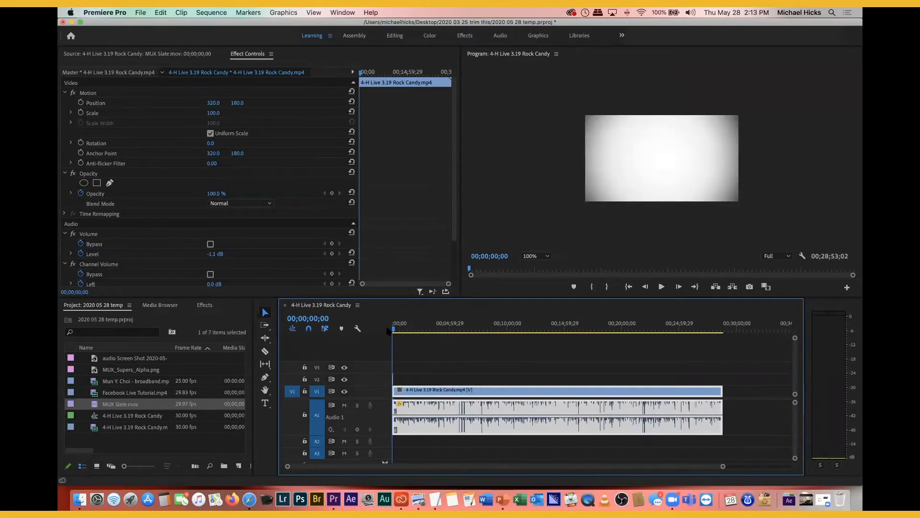
# Step: Play the opening from the sequence start to check the slate over the Rock Candy audio, stopping at 00;00;05;21
pyautogui.press('=')
pyautogui.press('=')
pyautogui.press('=')
pyautogui.press('=')
pyautogui.press('=')
pyautogui.press('=')
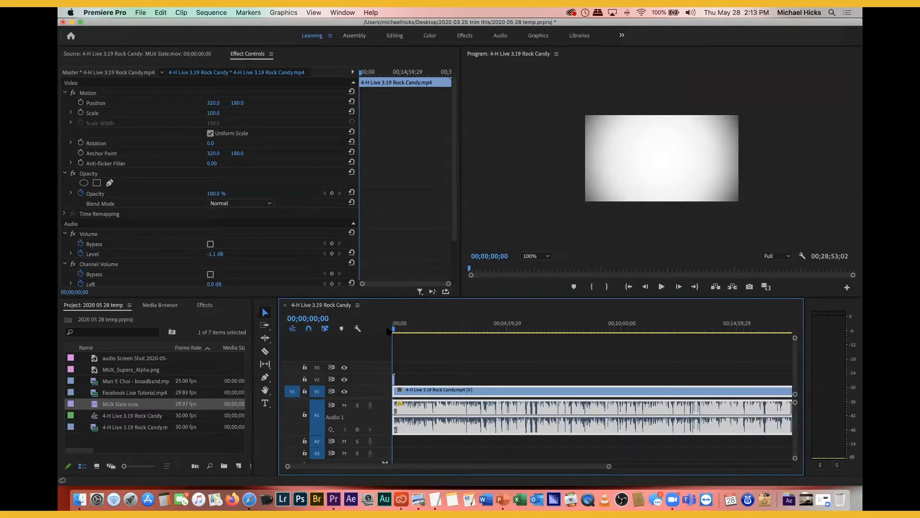
pyautogui.press('=')
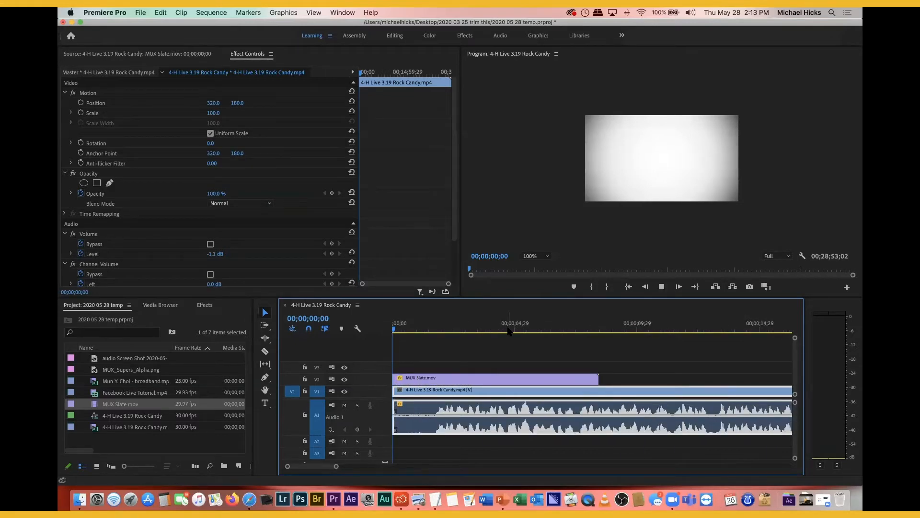
pyautogui.press('space')
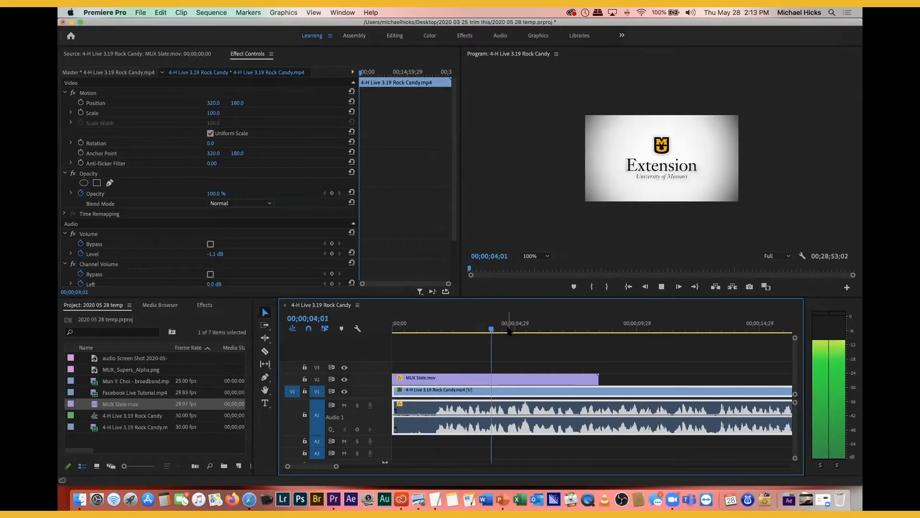
pyautogui.press('space')
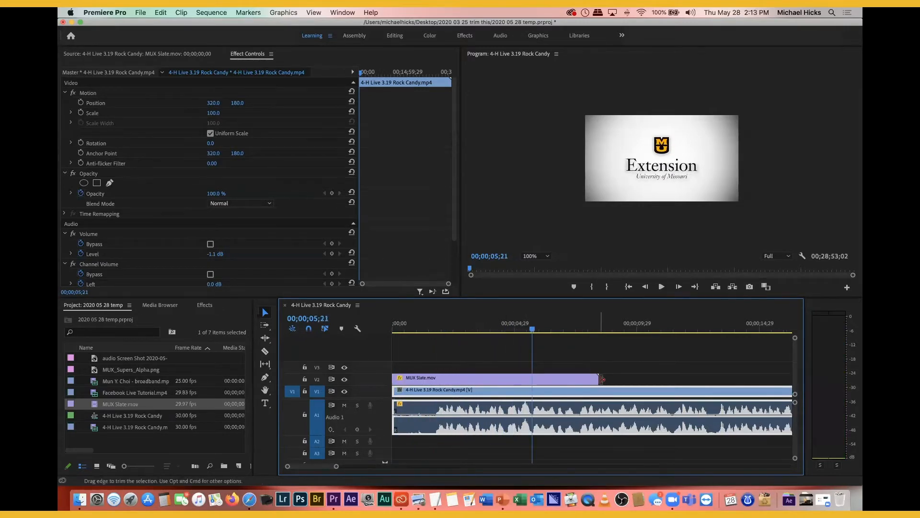
# Step: Trim the end of the MUX Slate clip to the playhead at 00;00;05;21 and apply the default transition there
pyautogui.moveTo(563, 379); pyautogui.dragTo(529, 379)
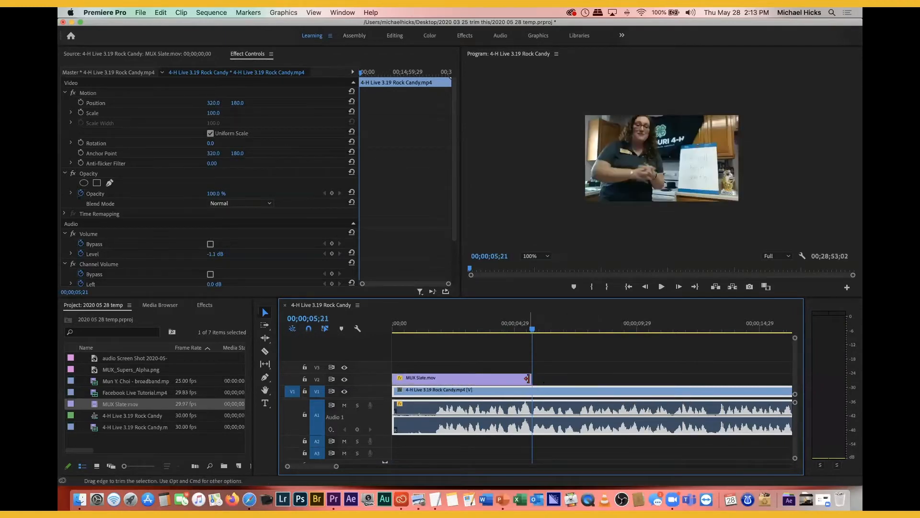
pyautogui.rightClick(530, 382)
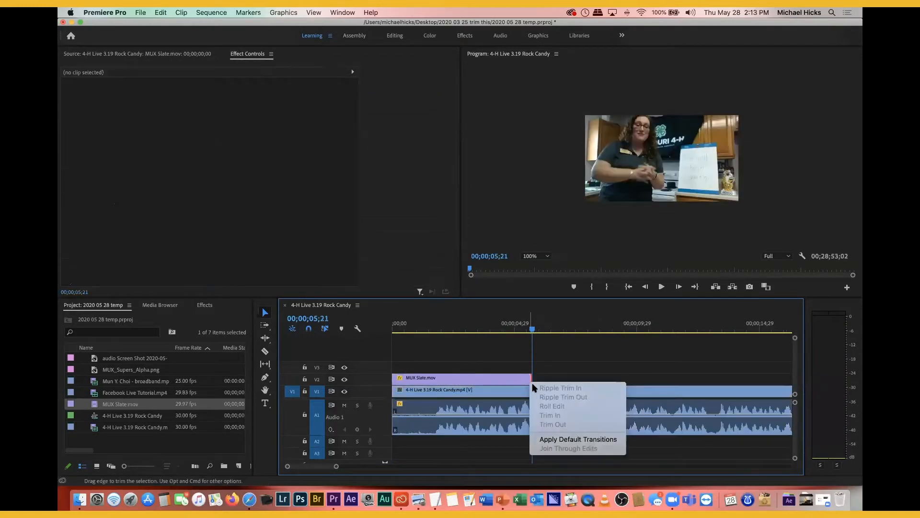
pyautogui.click(559, 440)
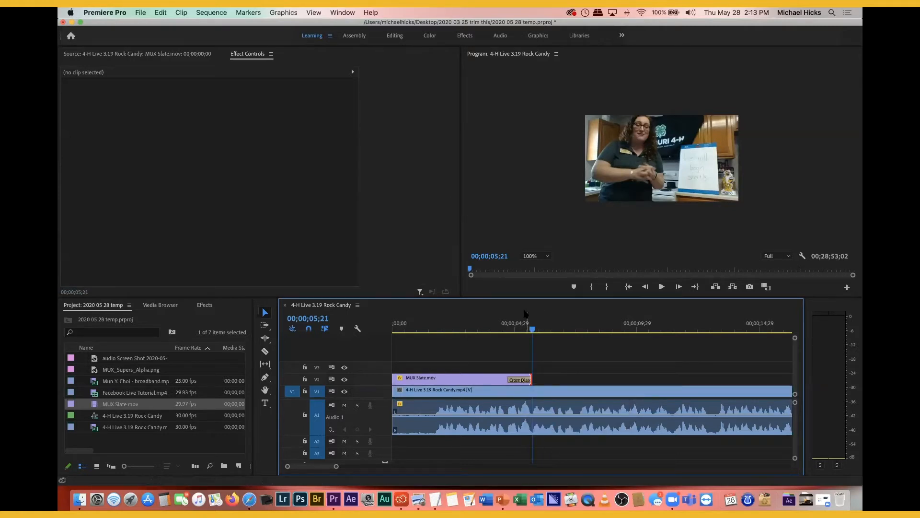
# Step: Play the opening from the sequence start to check the dissolve from the slate to the Rock Candy video
pyautogui.moveTo(531, 329); pyautogui.dragTo(368, 340)
pyautogui.press('space')
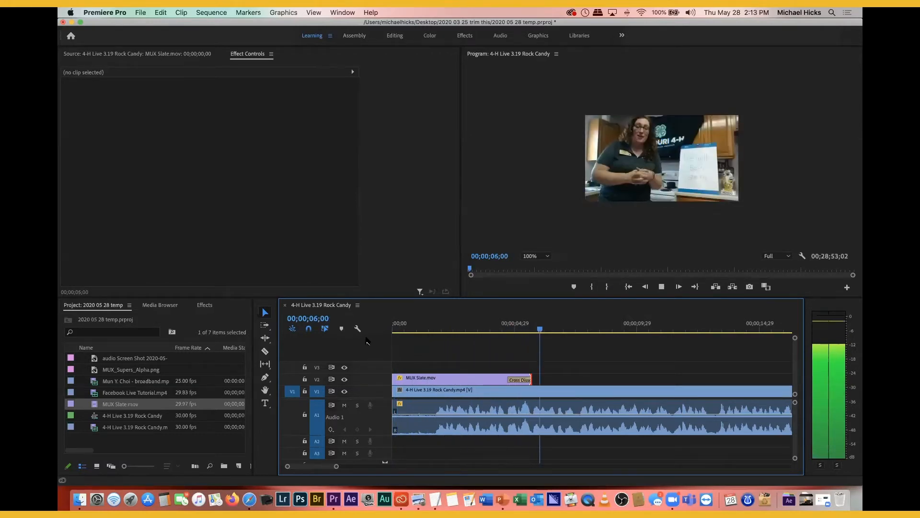
pyautogui.press('space')
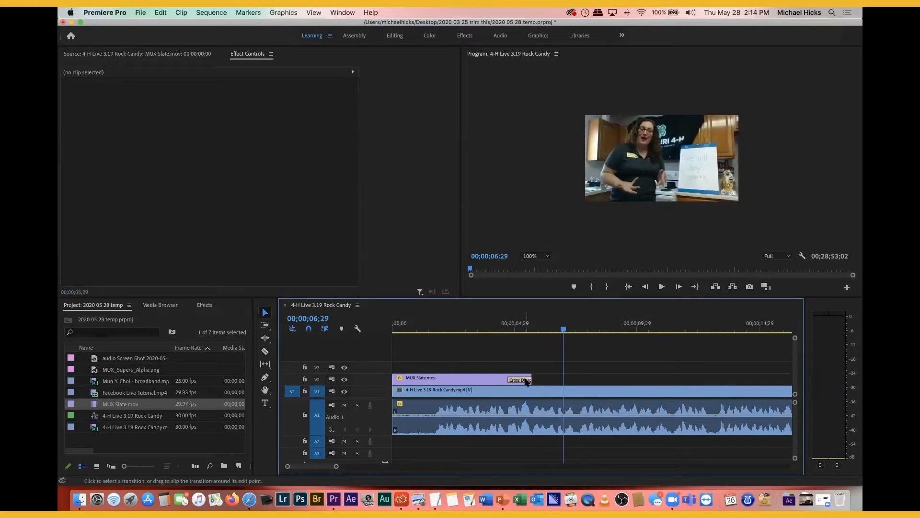
# Step: Look at the slate dissolve's transition duration setting without changing it, and delete the cross dissolve
pyautogui.click(526, 382)
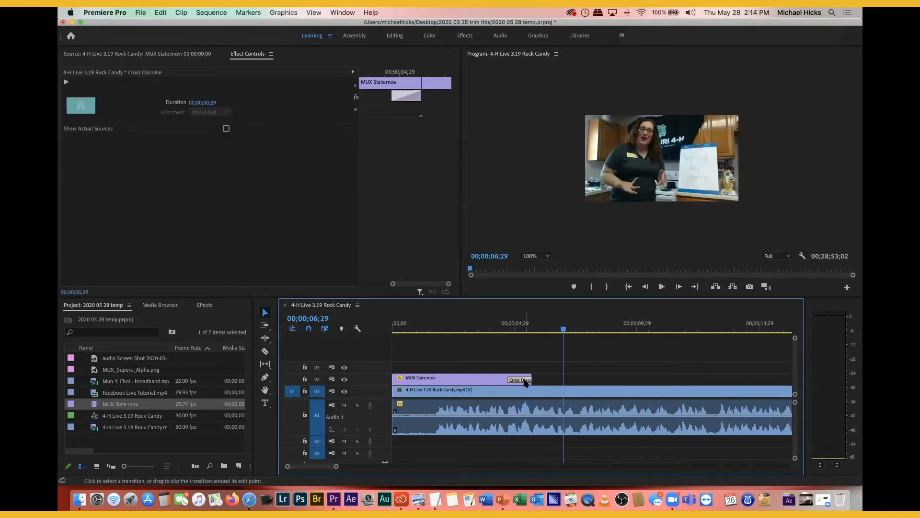
pyautogui.rightClick(526, 382)
pyautogui.click(532, 386)
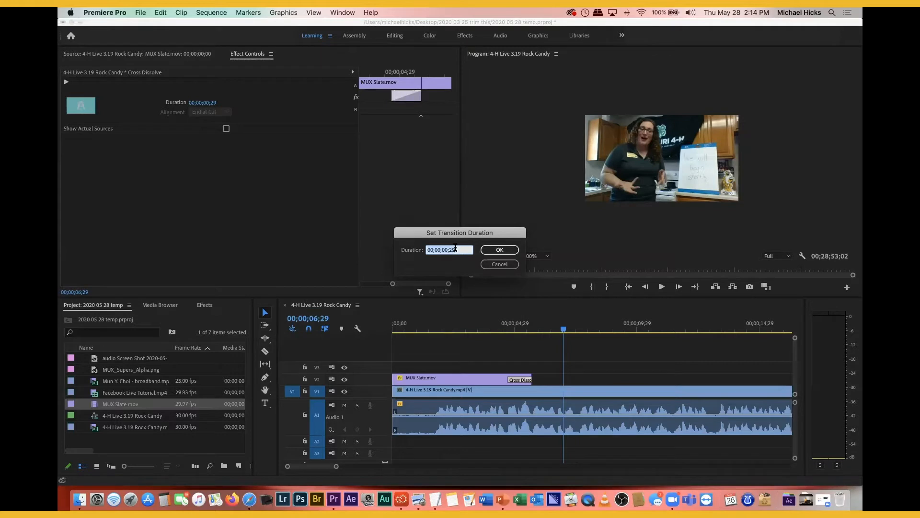
pyautogui.click(499, 264)
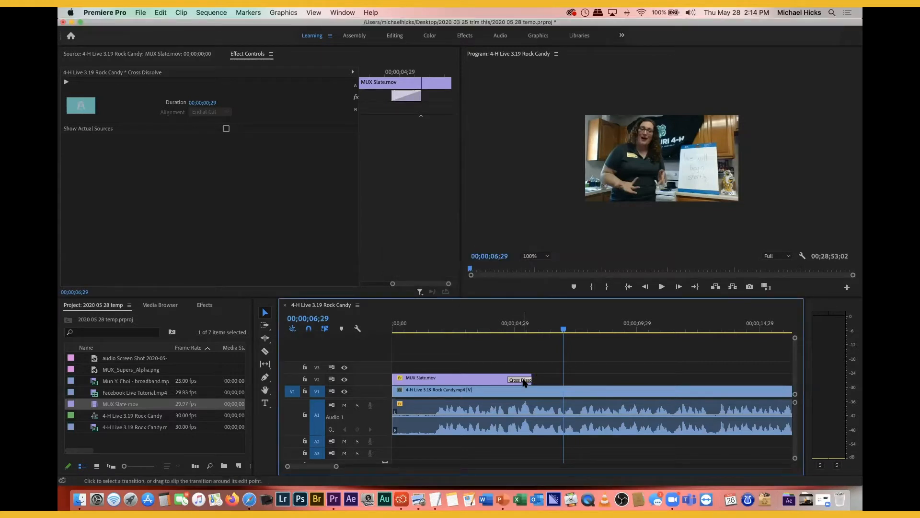
pyautogui.press('Delete')
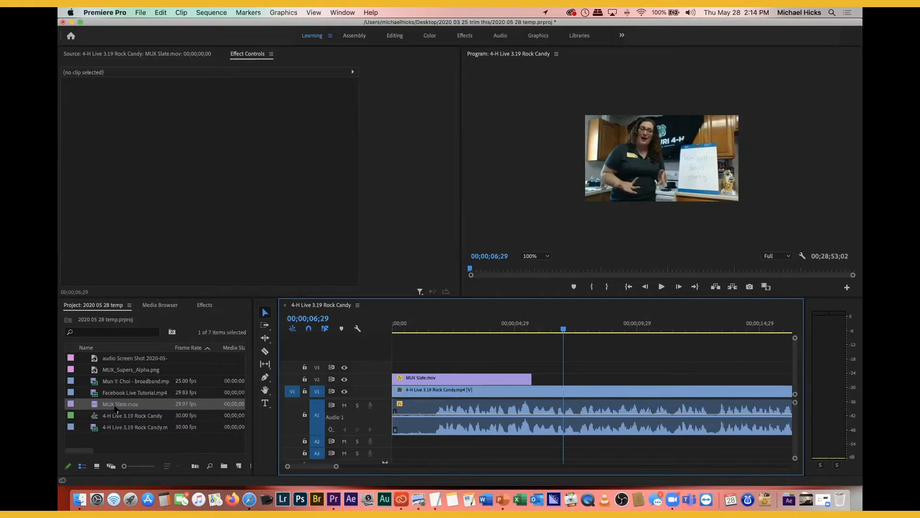
# Step: Place the audio Screen Shot image on V2 directly after the slate and scale it to 41.0
pyautogui.click(95, 360)
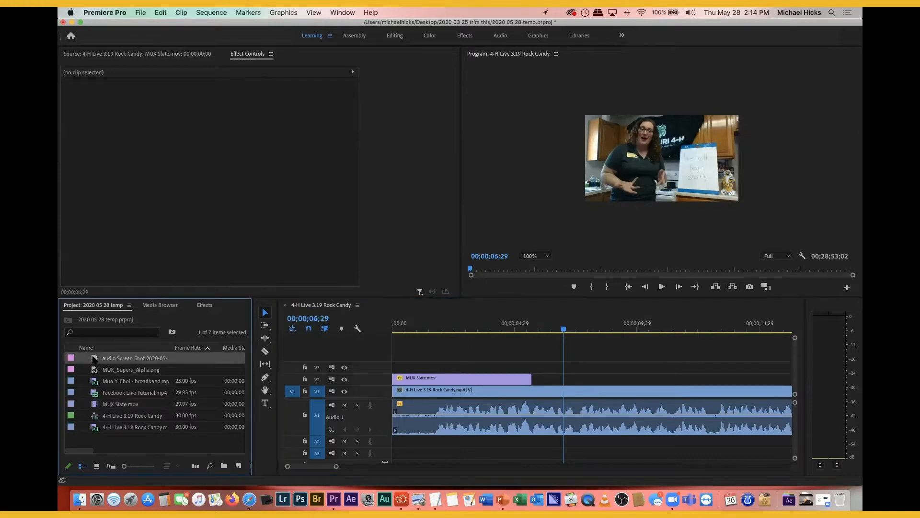
pyautogui.moveTo(390, 361); pyautogui.dragTo(619, 384)
pyautogui.click(585, 380)
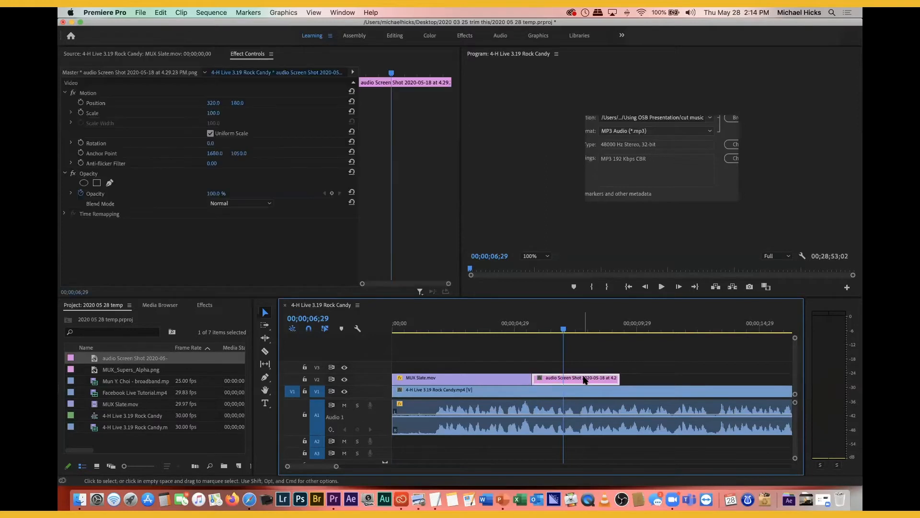
pyautogui.click(71, 112)
pyautogui.moveTo(213, 130); pyautogui.dragTo(129, 134)
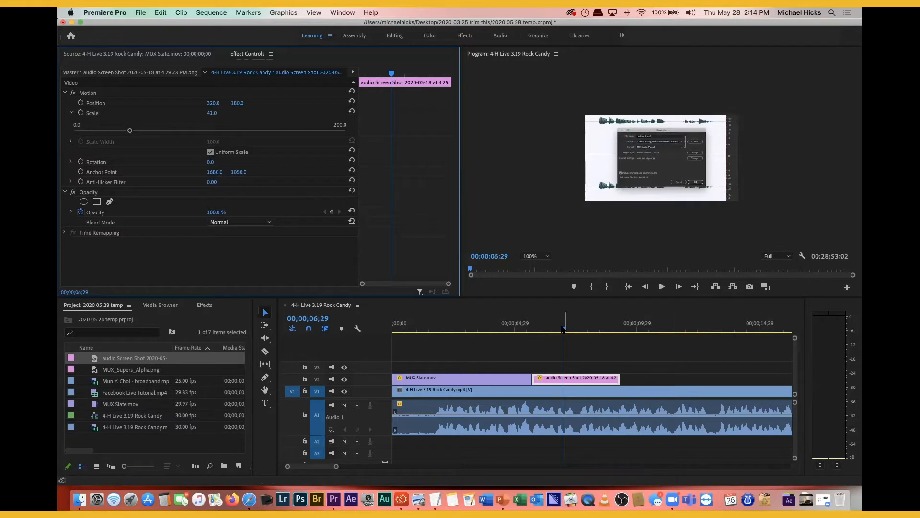
# Step: Apply the default transition to the end of the screenshot clip on V2
pyautogui.moveTo(564, 329); pyautogui.dragTo(609, 328)
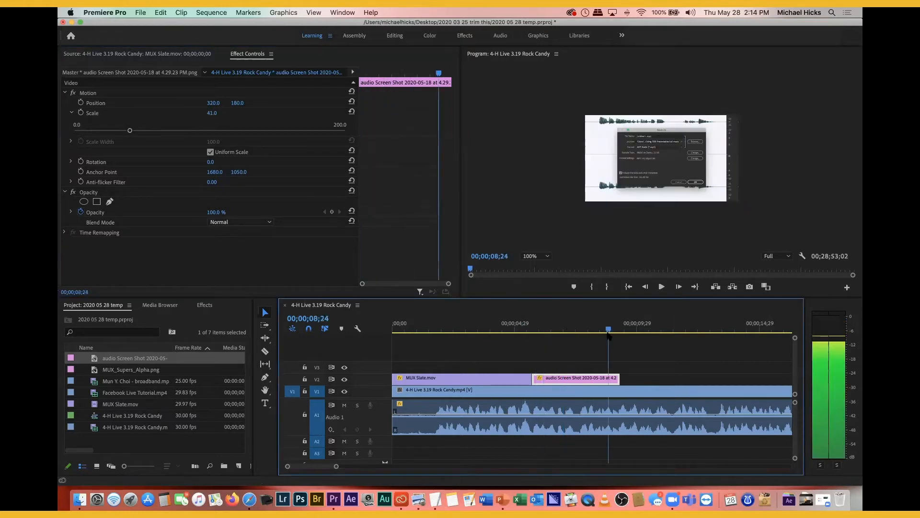
pyautogui.rightClick(615, 379)
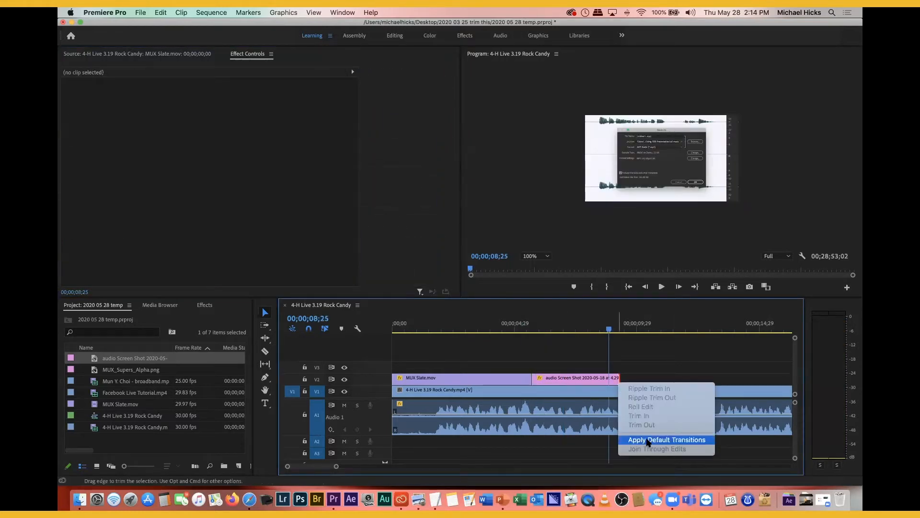
pyautogui.click(650, 440)
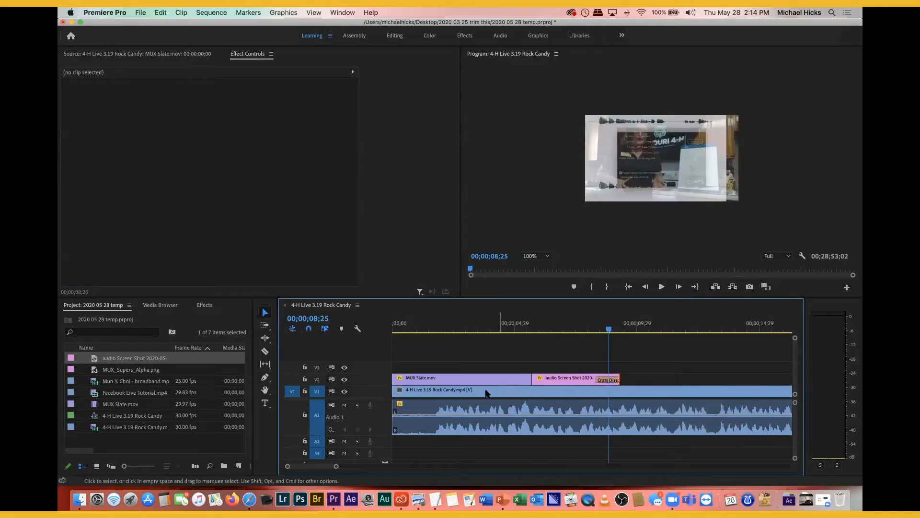
# Step: Shift the Rock Candy clip to start at about 00;00;03;26 and preview the frame at 00;00;06;20
pyautogui.moveTo(482, 394); pyautogui.dragTo(574, 399)
pyautogui.moveTo(531, 330); pyautogui.dragTo(556, 330)
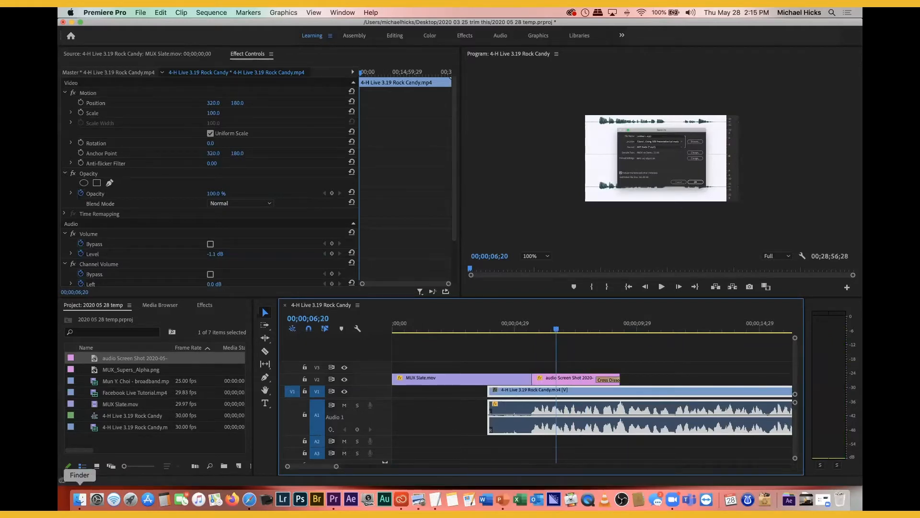
# Step: Switch to Finder and import the UPM_BER1294_38_Lisa_Instrumental track from the Educational Access video's Music folder into the project
pyautogui.click(80, 499)
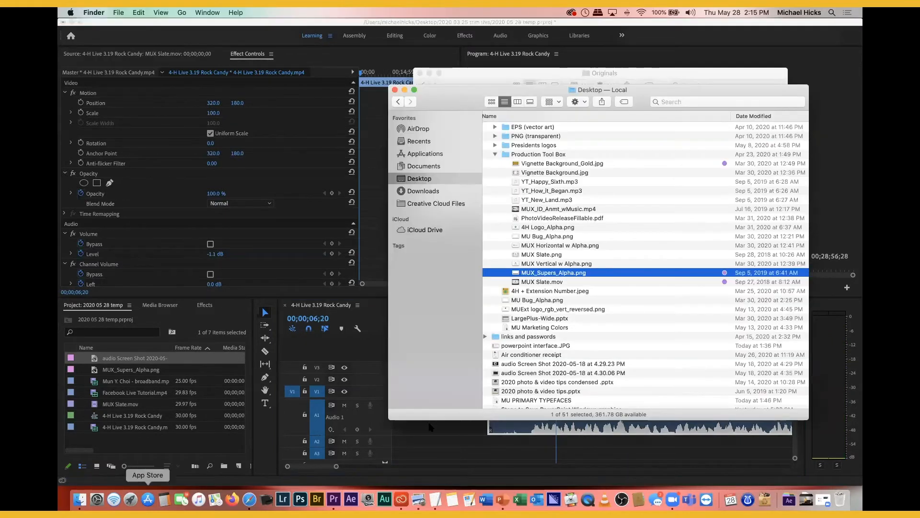
pyautogui.scroll(10, 536, 256)
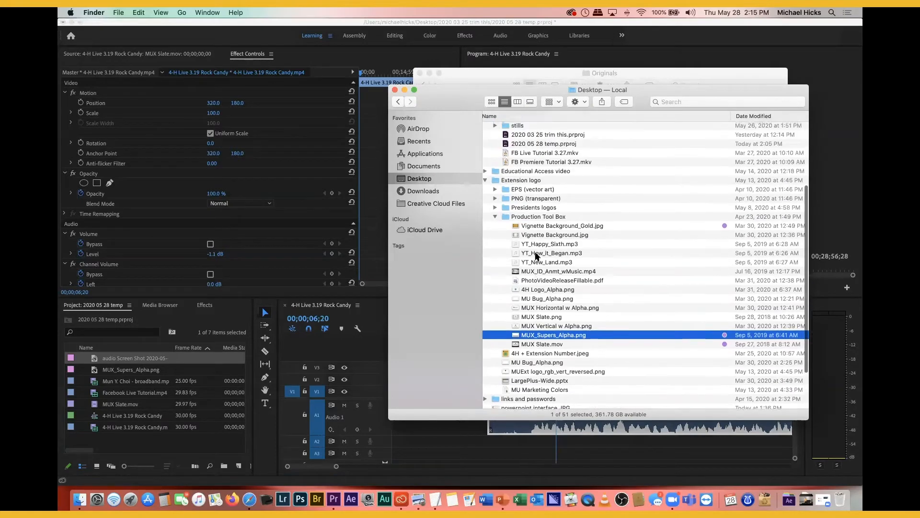
pyautogui.scroll(1, 536, 255)
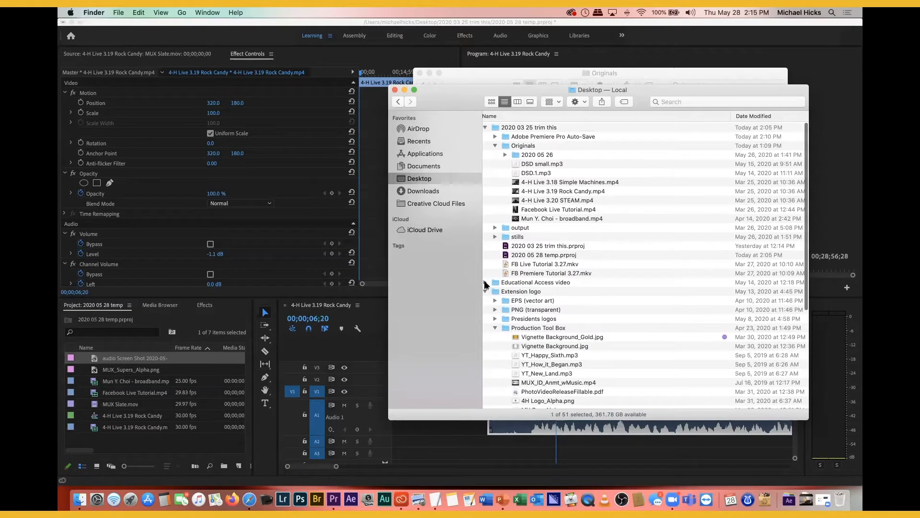
pyautogui.click(485, 282)
pyautogui.scroll(-5, 561, 271)
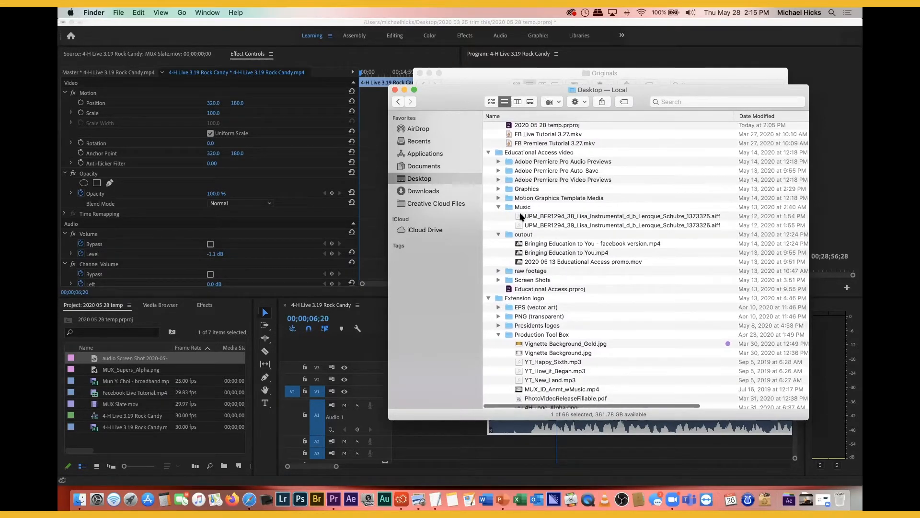
pyautogui.moveTo(518, 225); pyautogui.dragTo(108, 439)
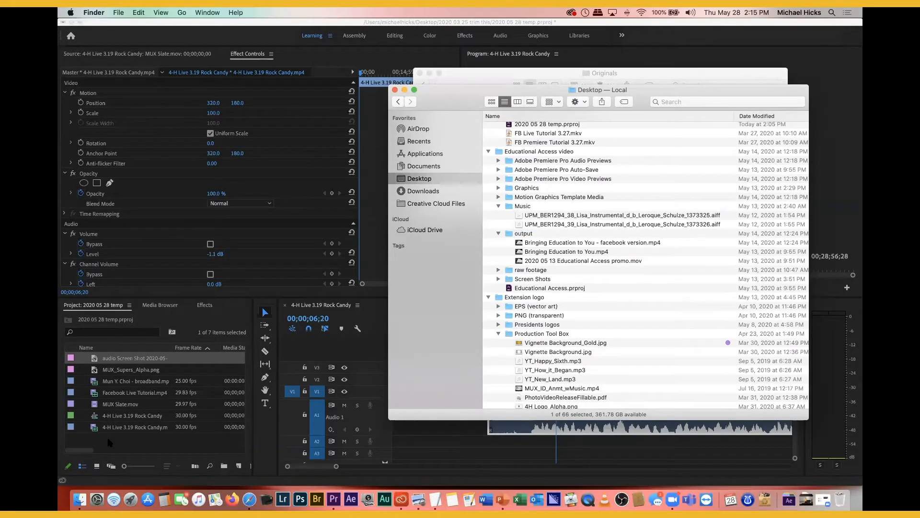
# Step: Place the UPM_BER1294_38_Lisa_Instrumental music on track A2 at the sequence start
pyautogui.click(94, 441)
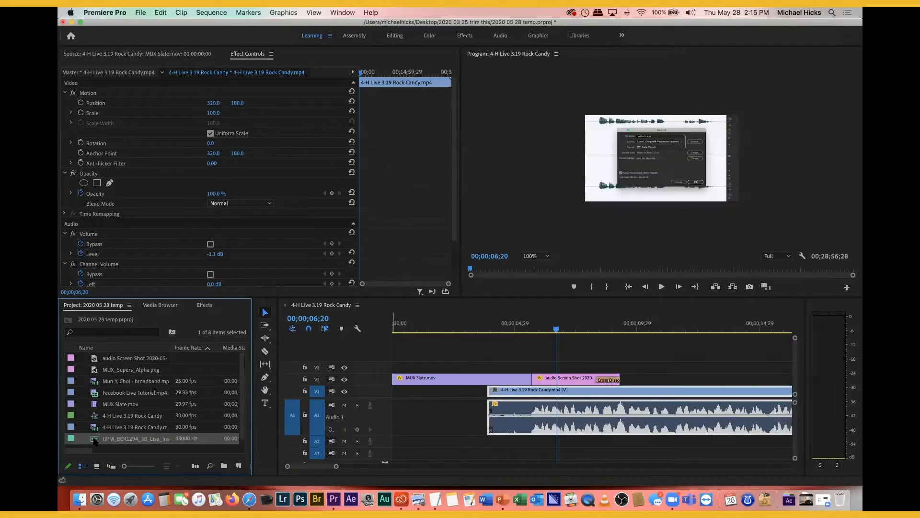
pyautogui.moveTo(422, 453); pyautogui.dragTo(398, 447)
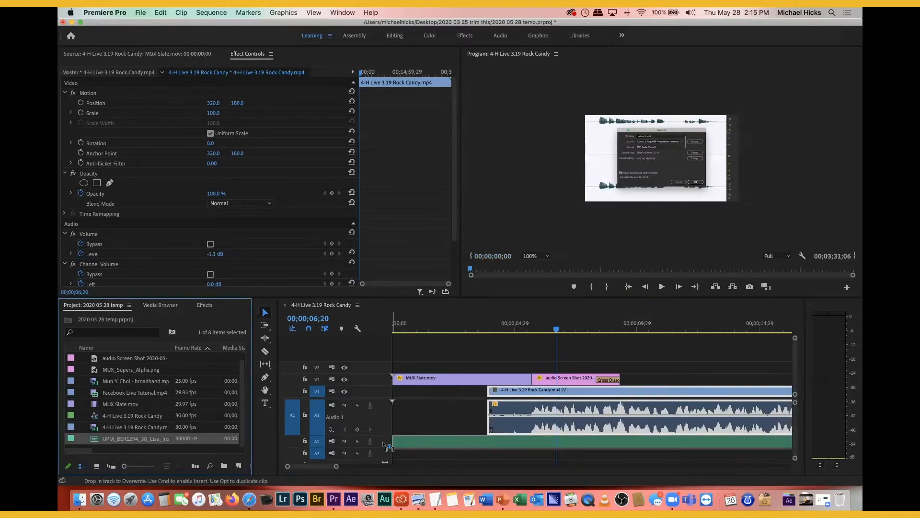
pyautogui.moveTo(387, 447); pyautogui.dragTo(388, 447)
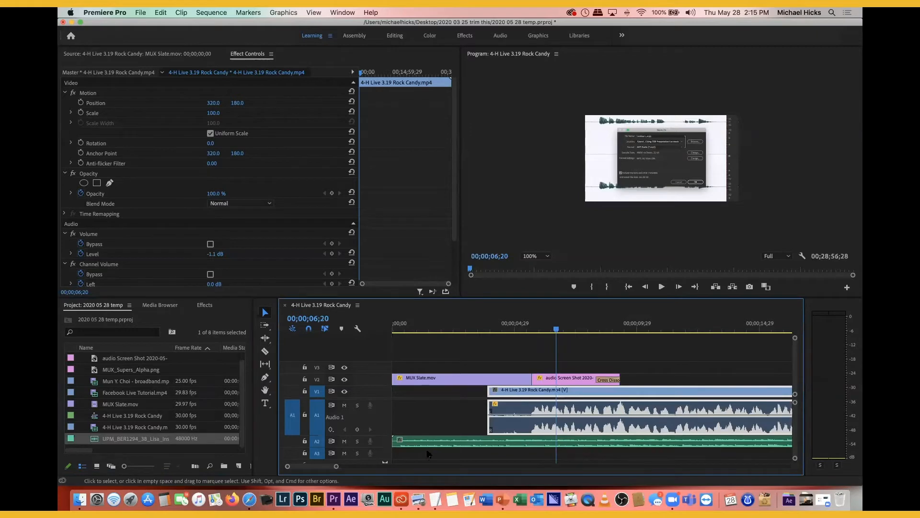
# Step: Play the opening from the sequence start to hear the music under the slate and voice, stopping at 00;00;07;23
pyautogui.scroll(-1, 398, 443)
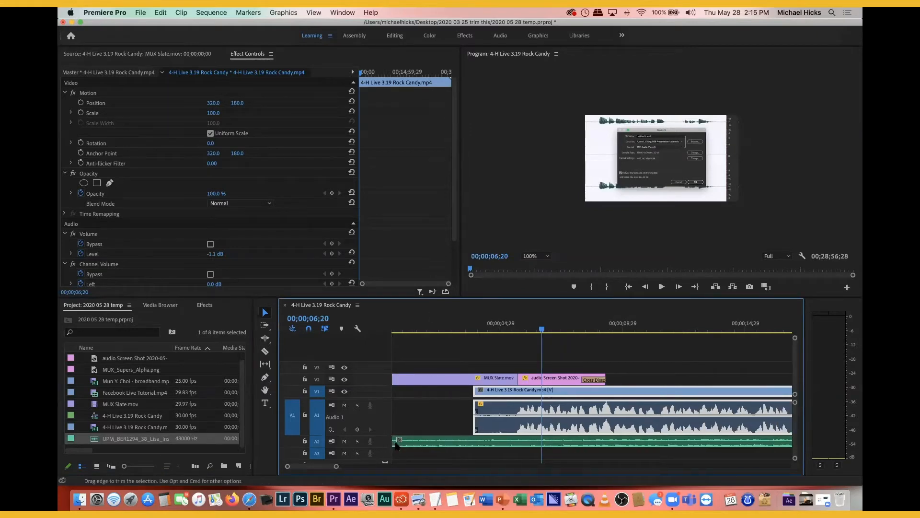
pyautogui.press('Home')
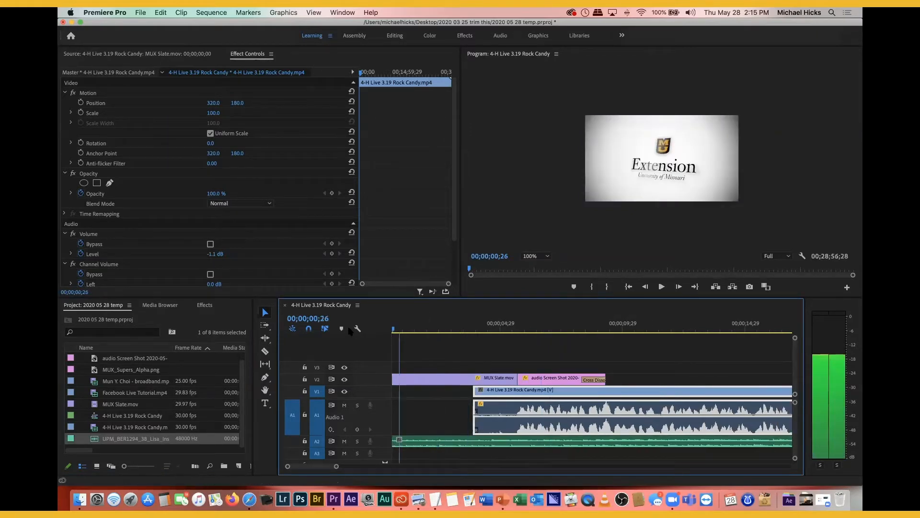
pyautogui.press('space')
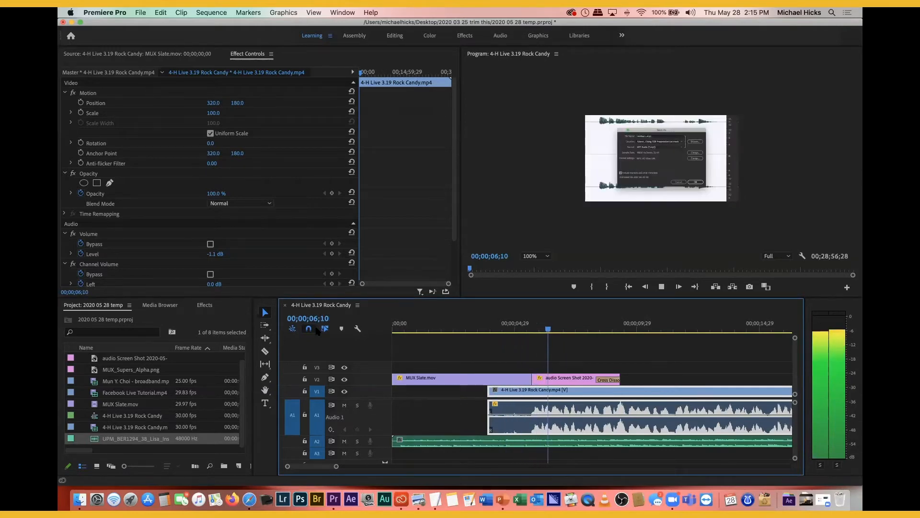
pyautogui.press('space')
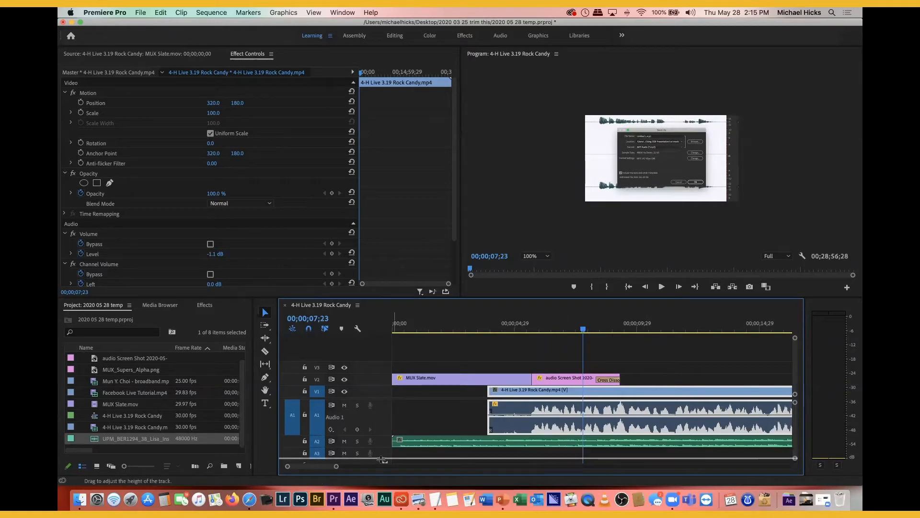
# Step: Enlarge track A2, adjust the music clip's gain by -12 dB, and play on to 00;00;12;09 to check the mix
pyautogui.moveTo(381, 459); pyautogui.dragTo(381, 462)
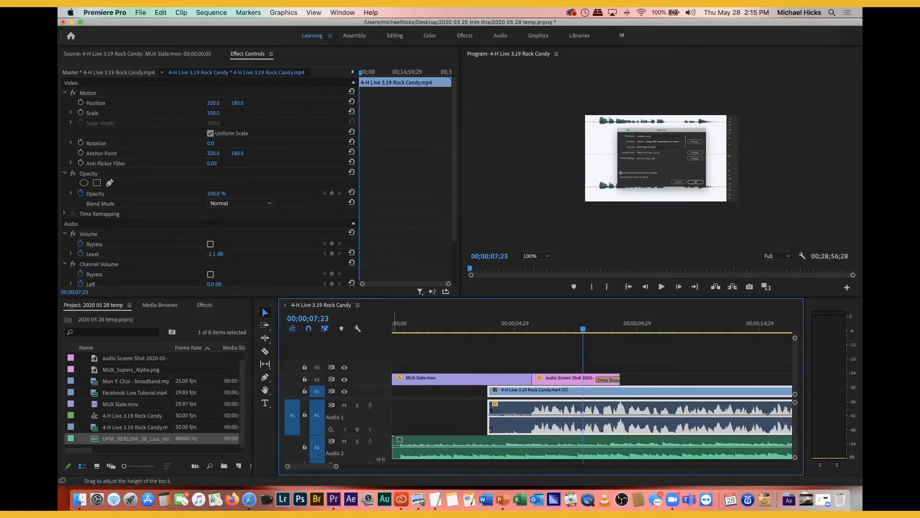
pyautogui.rightClick(554, 452)
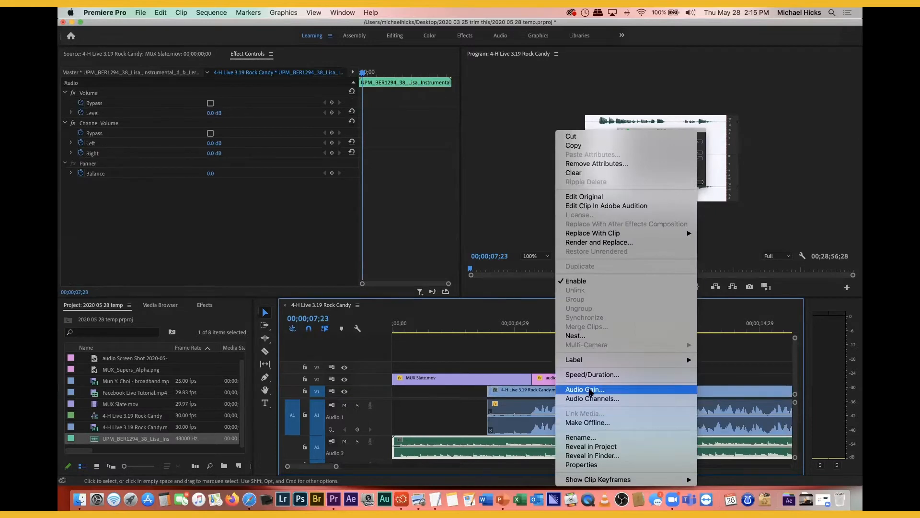
pyautogui.click(590, 390)
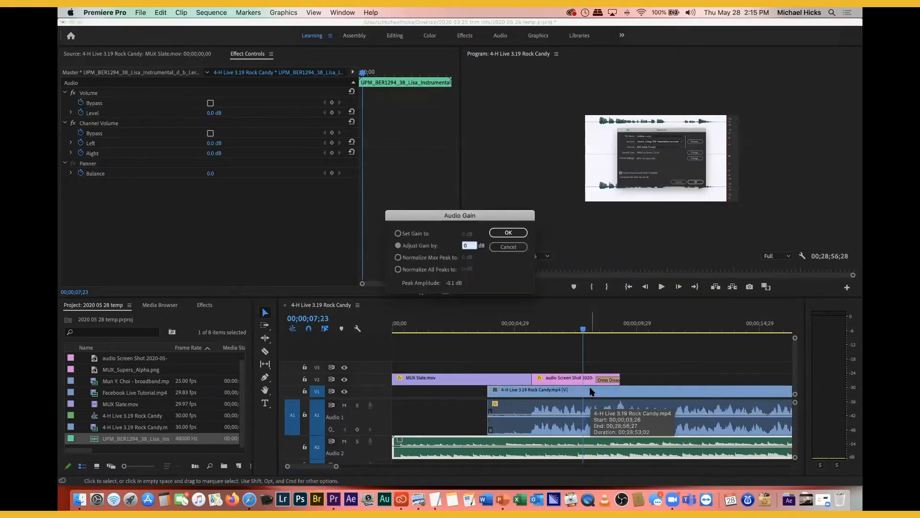
pyautogui.write('-12')
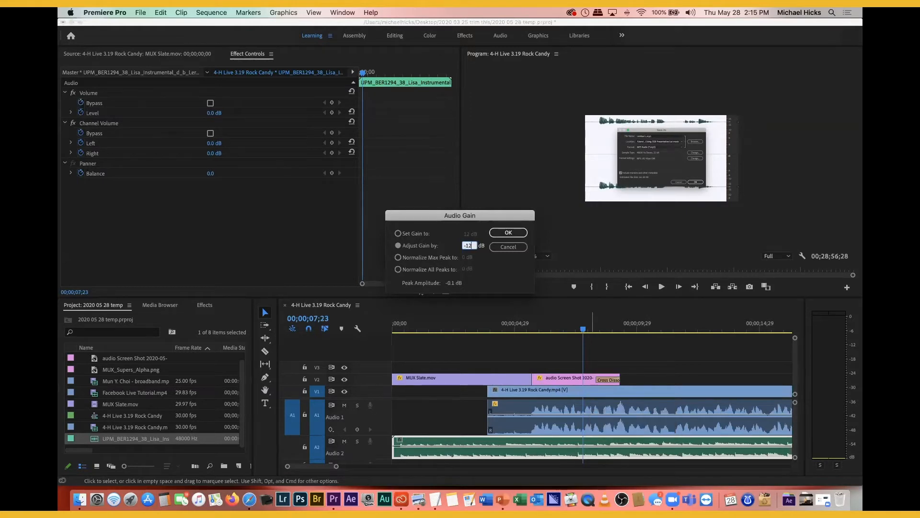
pyautogui.press('Return')
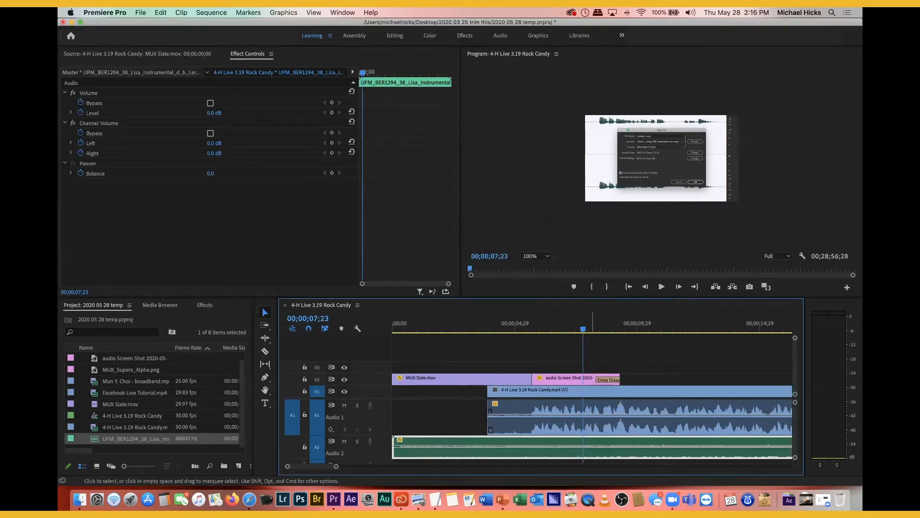
pyautogui.press('space')
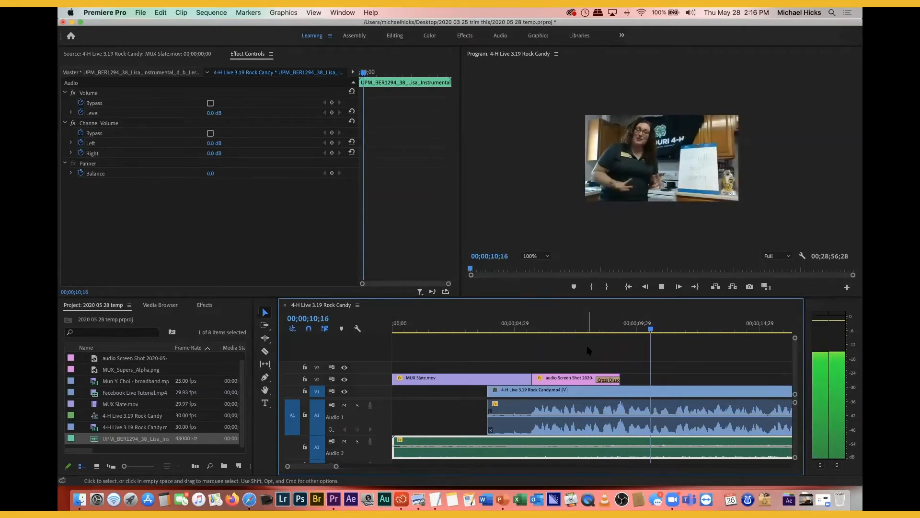
pyautogui.press('space')
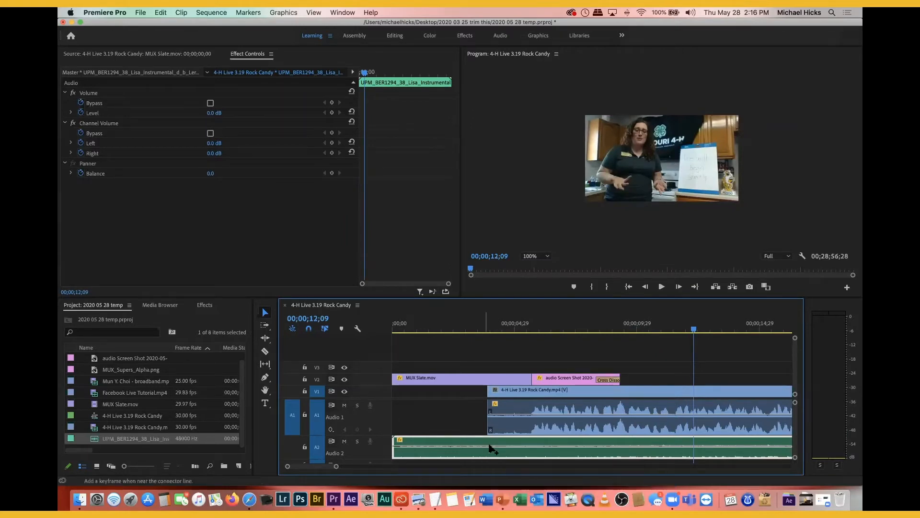
# Step: Add two volume keyframes to the A2 music where the voice comes in and raise the opening level to 10.9 dB
pyautogui.hscroll(2, 486, 446)
pyautogui.keyDown('super'); pyautogui.click(467, 447); pyautogui.keyUp('super')
pyautogui.hscroll(-2, 467, 449)
pyautogui.moveTo(469, 447); pyautogui.dragTo(470, 443)
# Step: Play from the sequence start to 00;00;10;27 to hear how the music dips under the voice
pyautogui.press('Home')
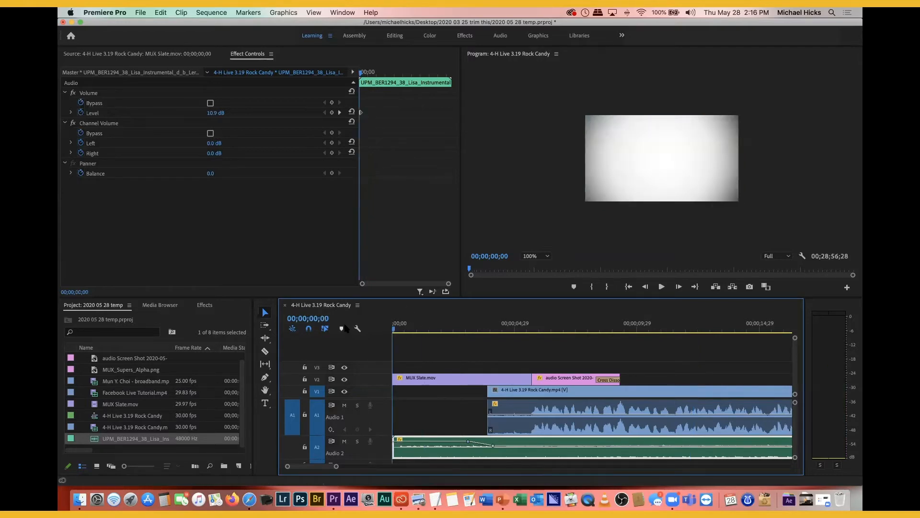
pyautogui.press('space')
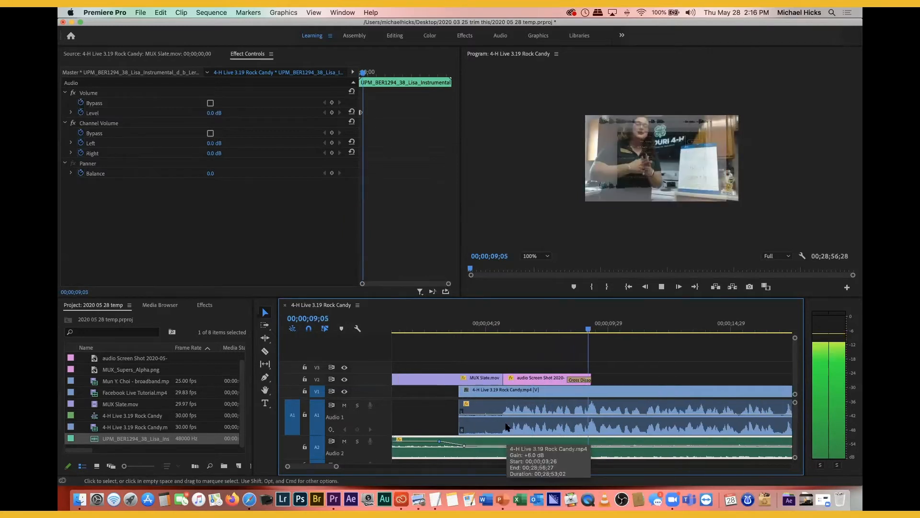
pyautogui.press('space')
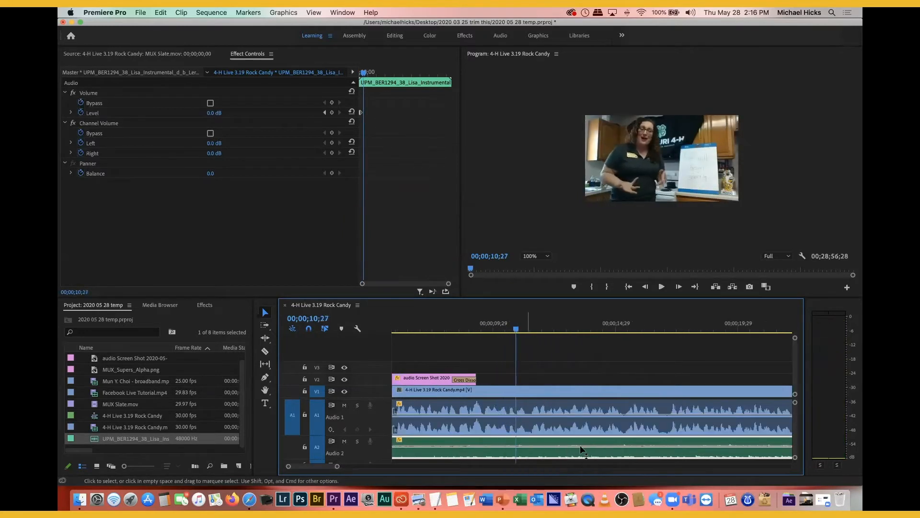
# Step: Add two more volume keyframes to the A2 music after 00;00;14;00 and lower the second to fade the music out
pyautogui.hscroll(3, 580, 442)
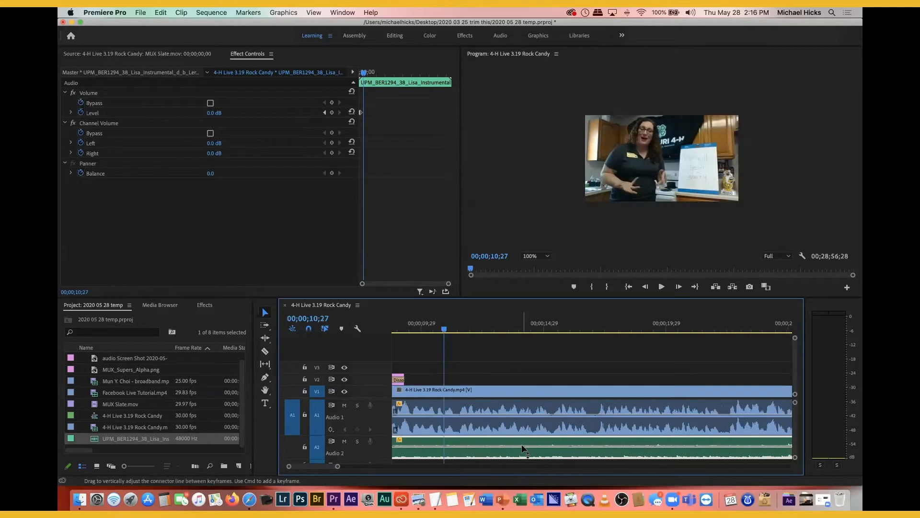
pyautogui.keyDown('super'); pyautogui.click(525, 446); pyautogui.keyUp('super')
pyautogui.keyDown('super'); pyautogui.click(571, 446); pyautogui.keyUp('super')
pyautogui.moveTo(571, 447); pyautogui.dragTo(585, 478)
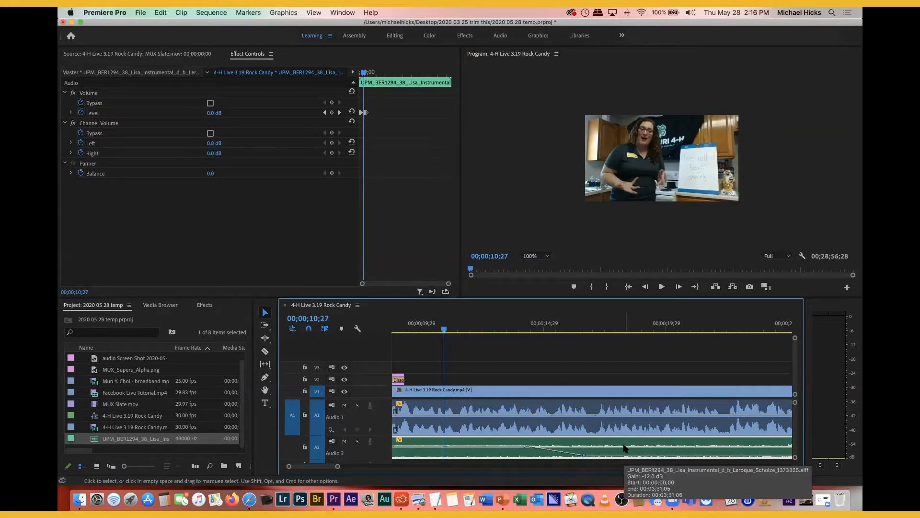
# Step: Split the A2 music clip with the Razor tool just past the fade-out and delete the remaining part
pyautogui.press('c')
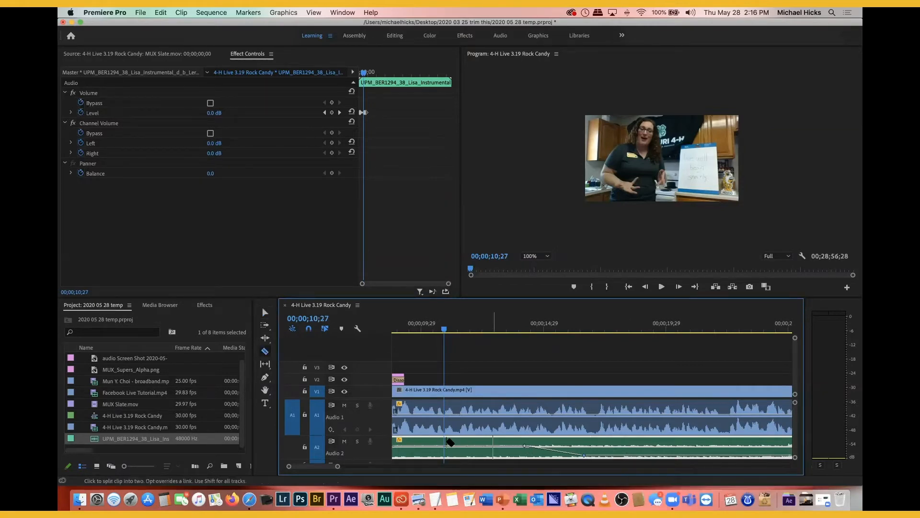
pyautogui.click(265, 312)
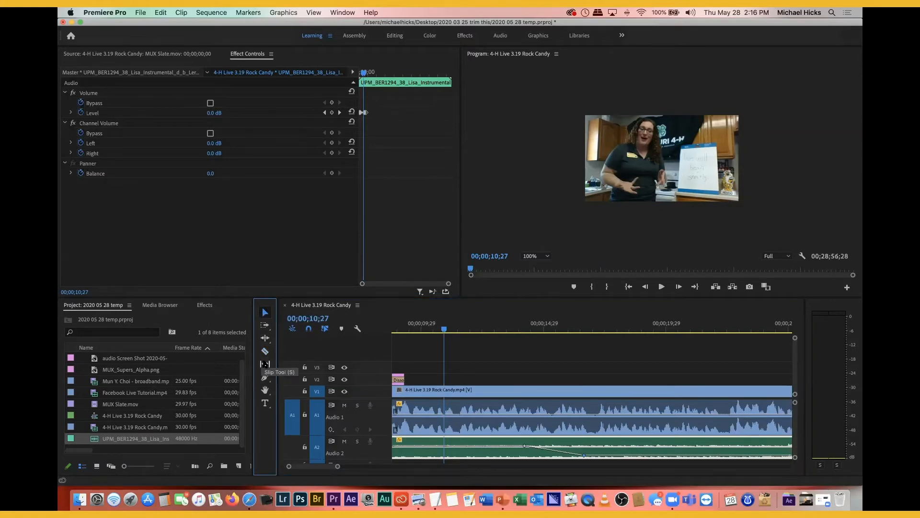
pyautogui.click(265, 351)
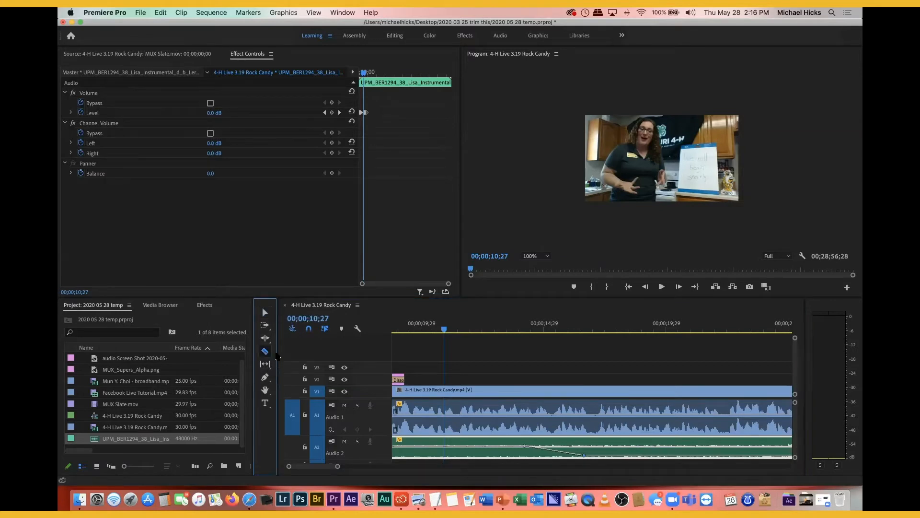
pyautogui.click(622, 450)
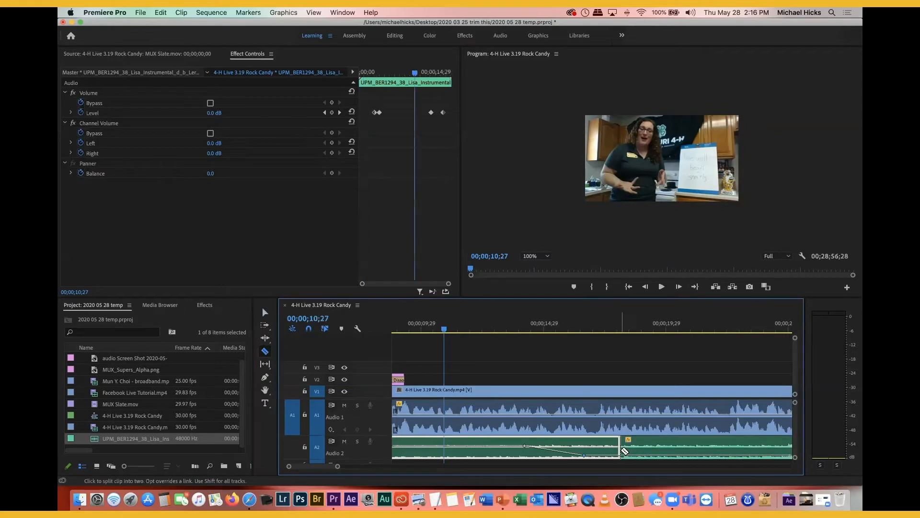
pyautogui.click(265, 313)
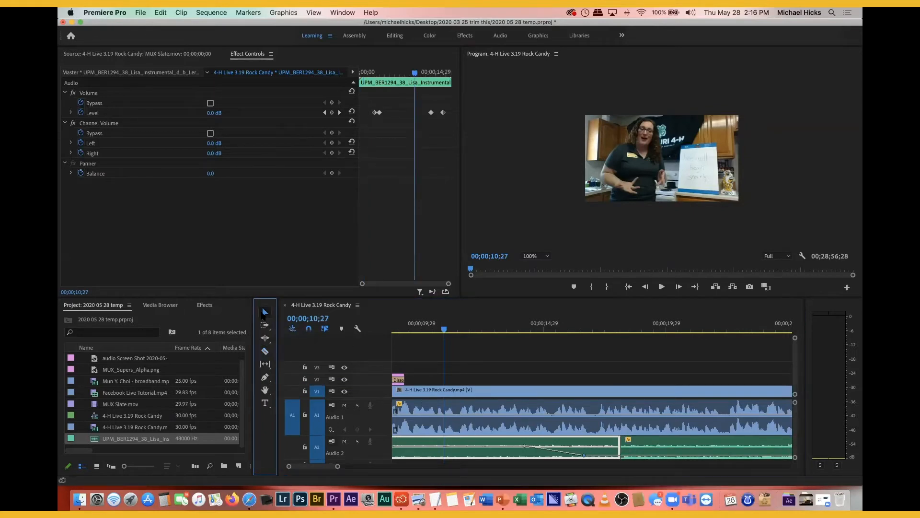
pyautogui.click(680, 444)
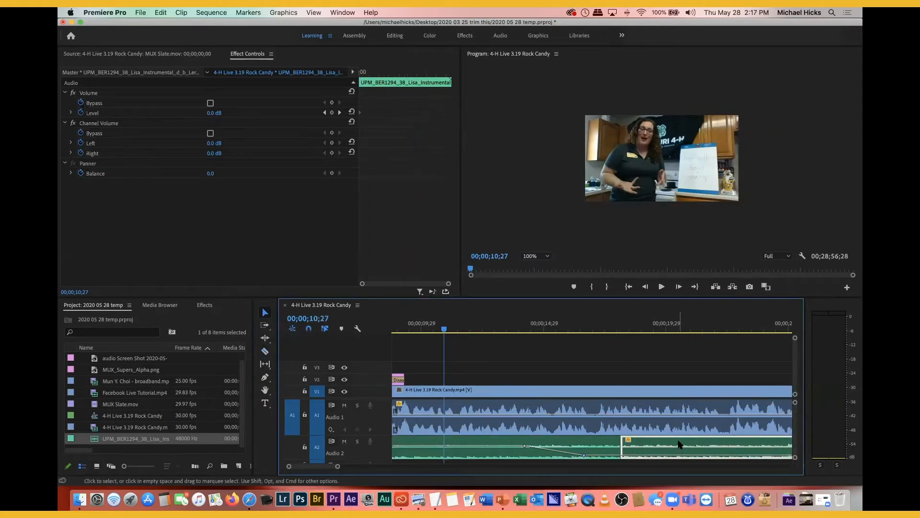
pyautogui.press('Delete')
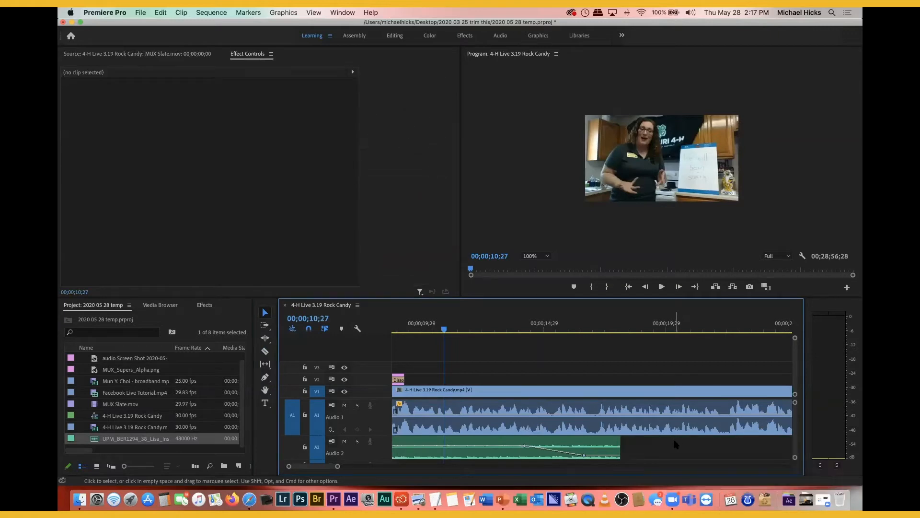
pyautogui.moveTo(445, 329); pyautogui.dragTo(626, 354)
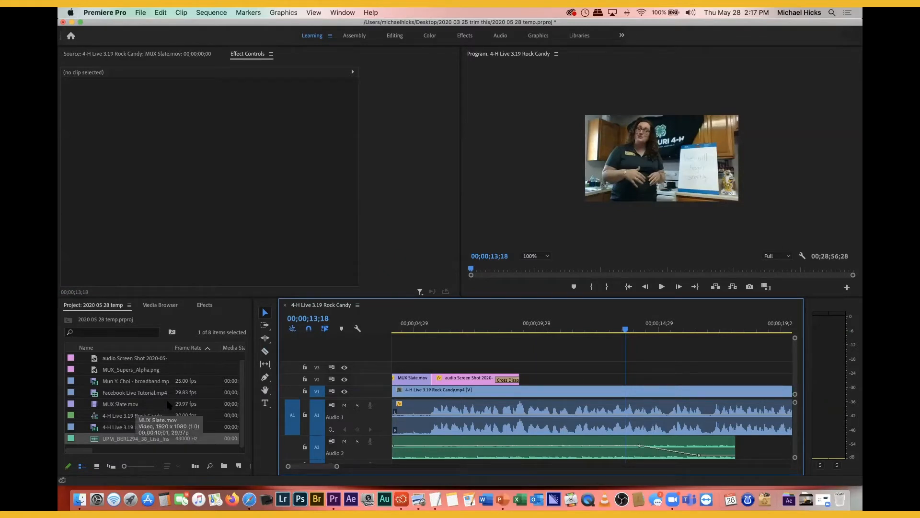
pyautogui.click(95, 407)
pyautogui.moveTo(94, 406); pyautogui.dragTo(575, 383)
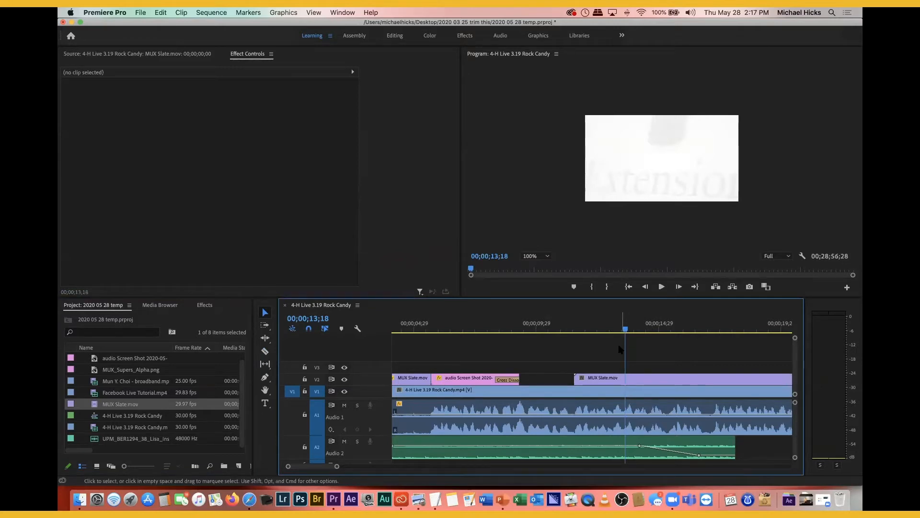
pyautogui.click(618, 380)
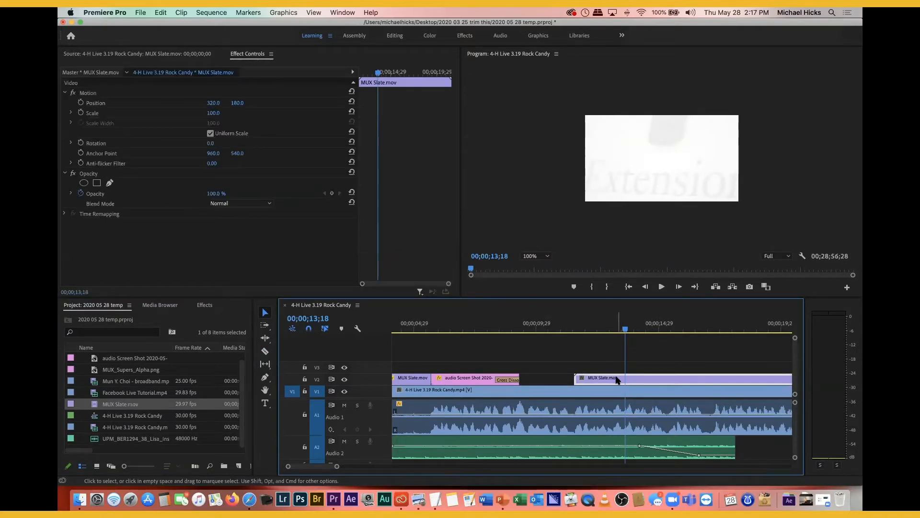
pyautogui.press('Delete')
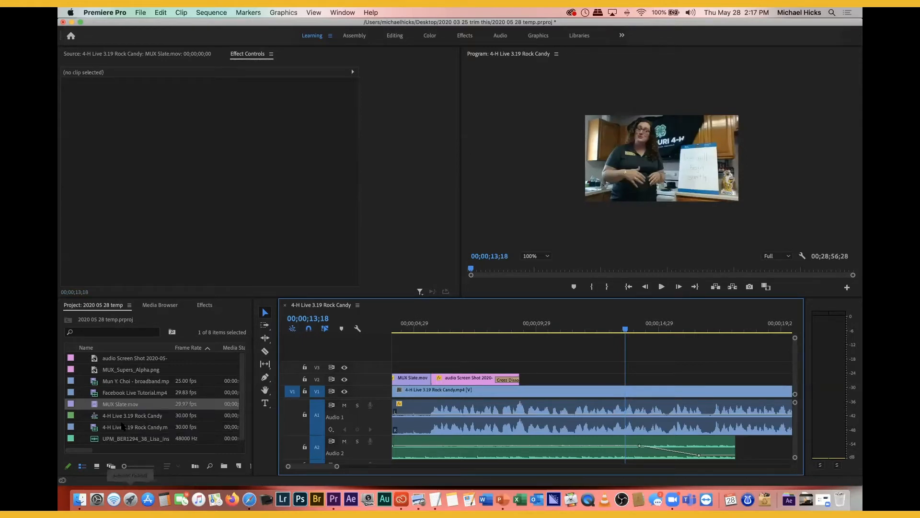
# Step: Place MUX_Supers_Alpha.png on track V2 above the Rock Candy video and park the playhead over it at 00;00;13;17
pyautogui.click(119, 373)
pyautogui.moveTo(95, 372); pyautogui.dragTo(593, 385)
pyautogui.click(624, 329)
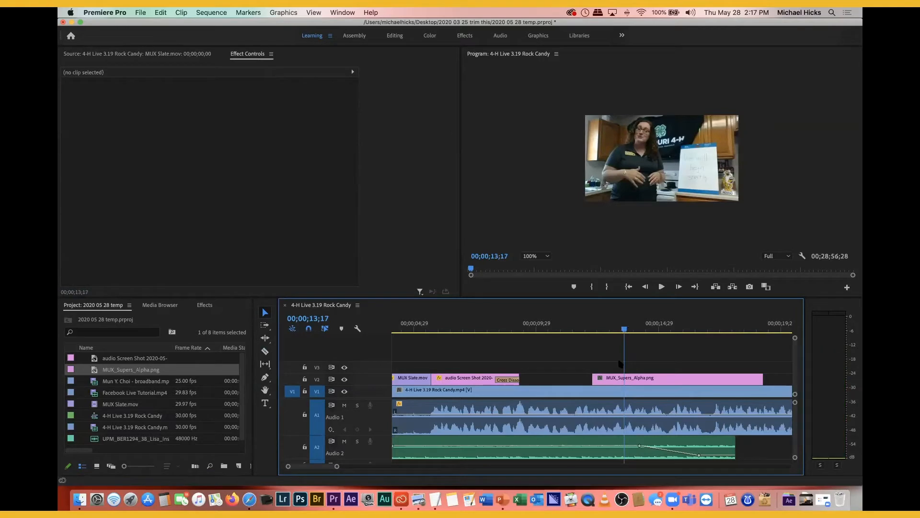
# Step: Scale the MUX_Supers_Alpha.png clip down to 34.3 so the lower-third bar fits the frame
pyautogui.doubleClick(634, 380)
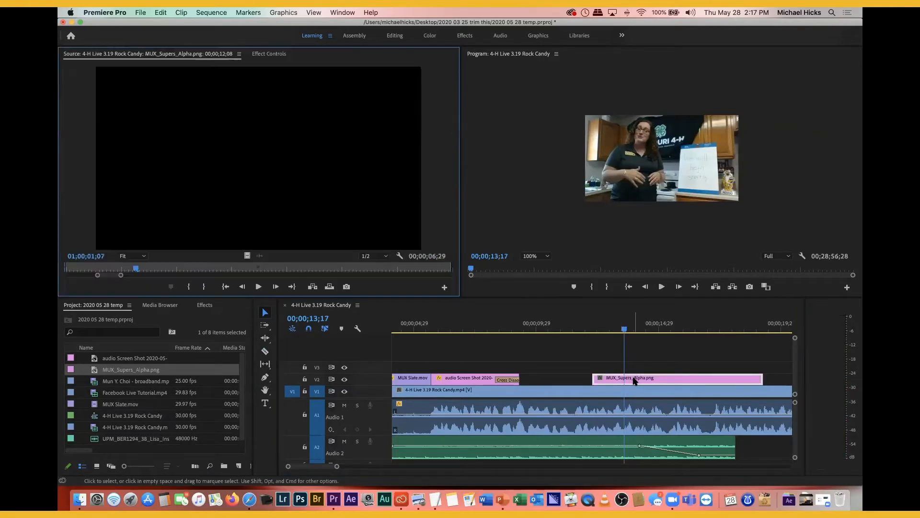
pyautogui.click(269, 54)
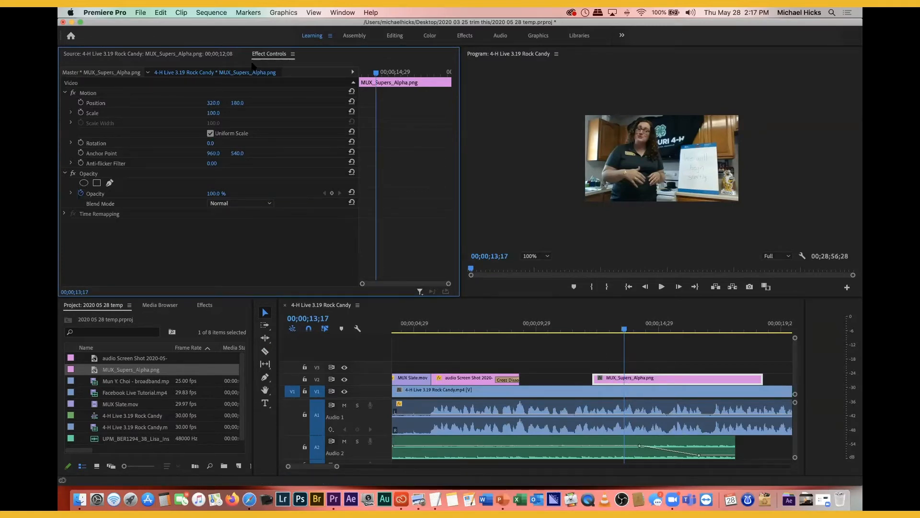
pyautogui.click(185, 54)
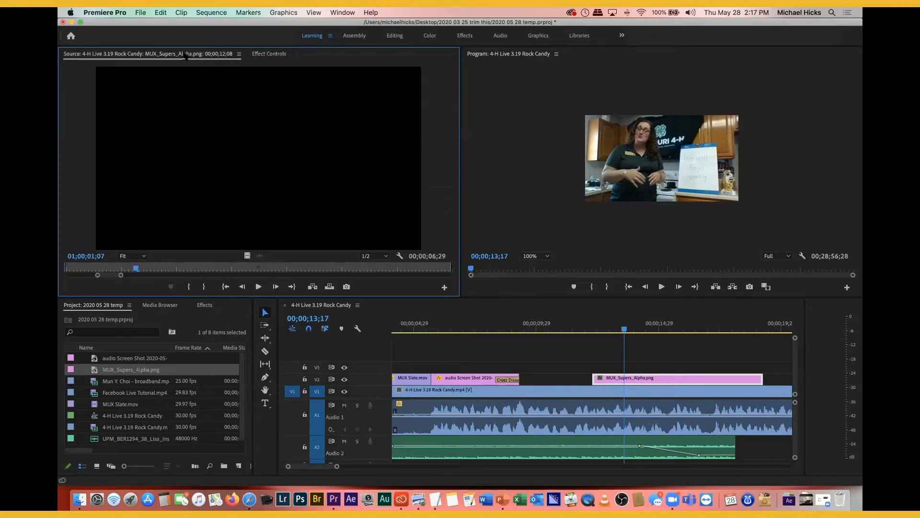
pyautogui.click(269, 53)
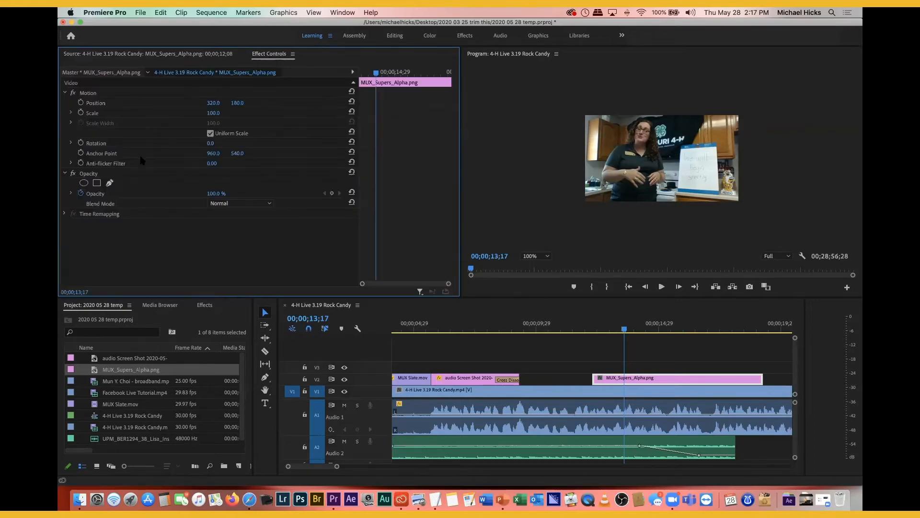
pyautogui.click(71, 113)
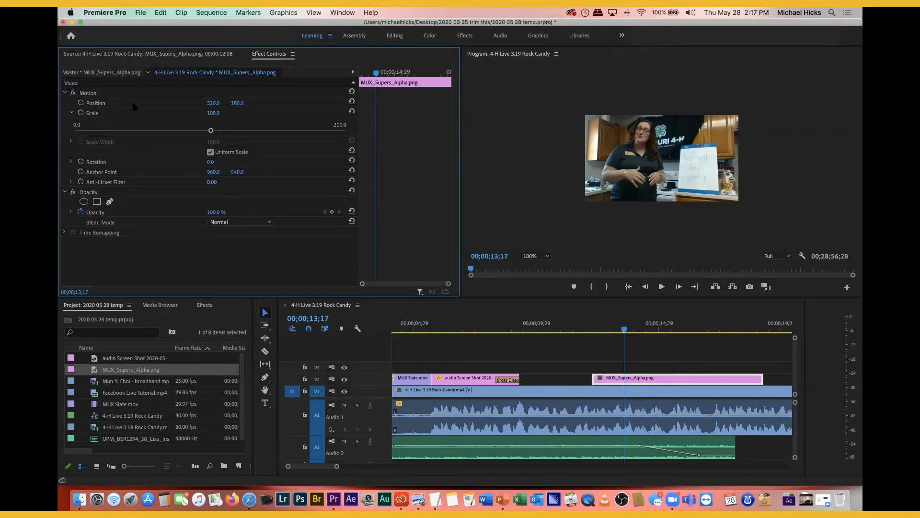
pyautogui.click(95, 104)
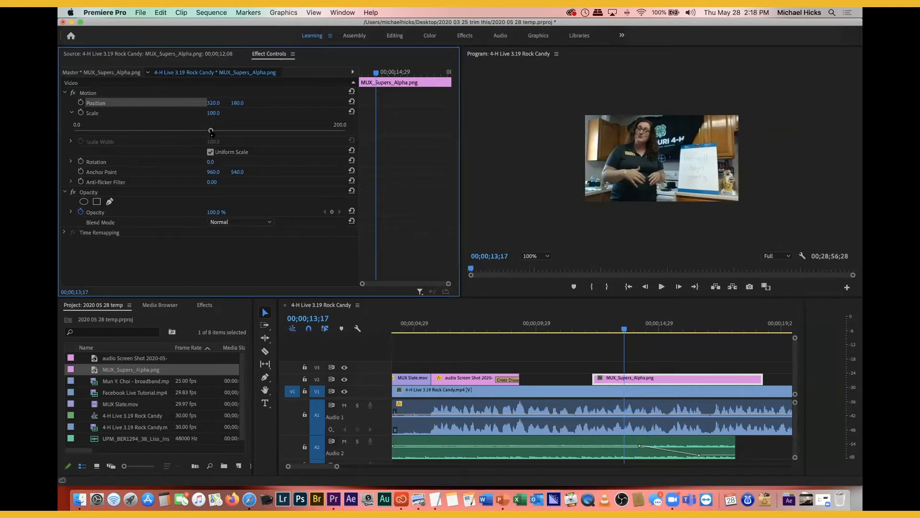
pyautogui.moveTo(210, 130); pyautogui.dragTo(120, 134)
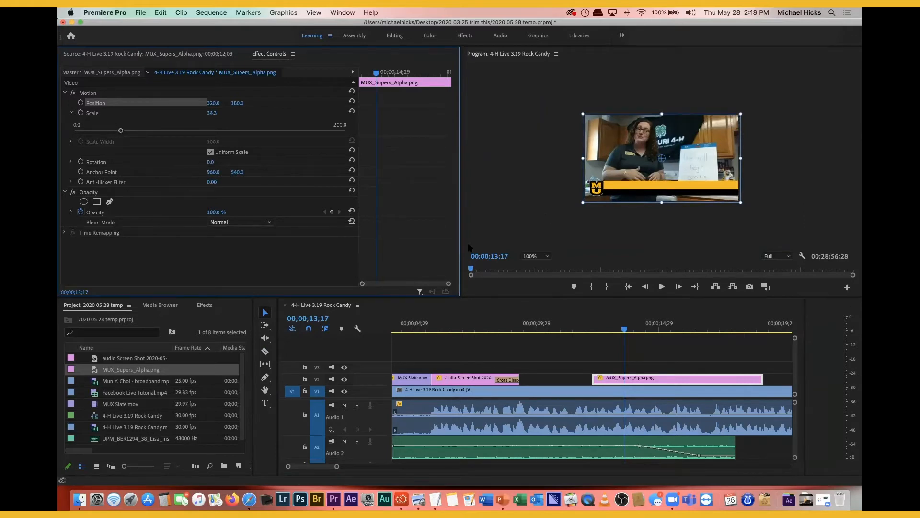
# Step: Preview the frame at 00;00;12;24 at 200% magnification and shift the MU lower-third bar up to position 316, 168
pyautogui.click(547, 256)
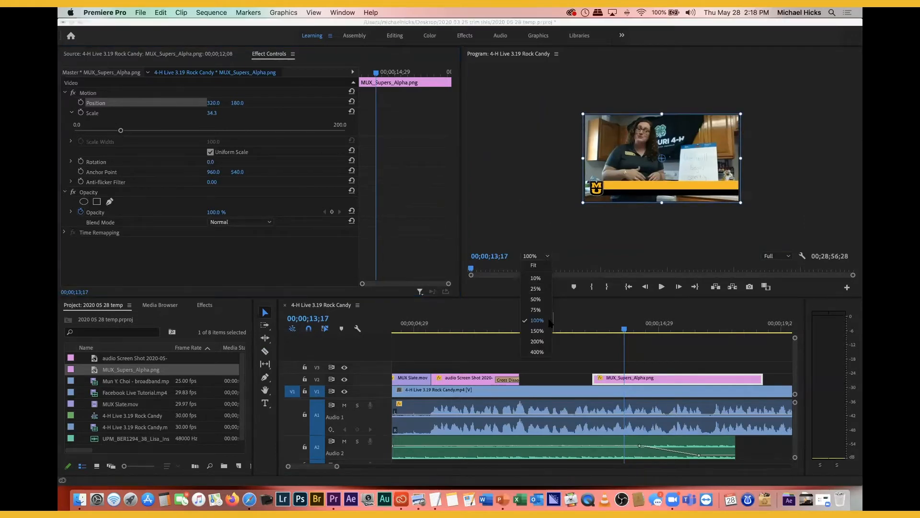
pyautogui.click(537, 341)
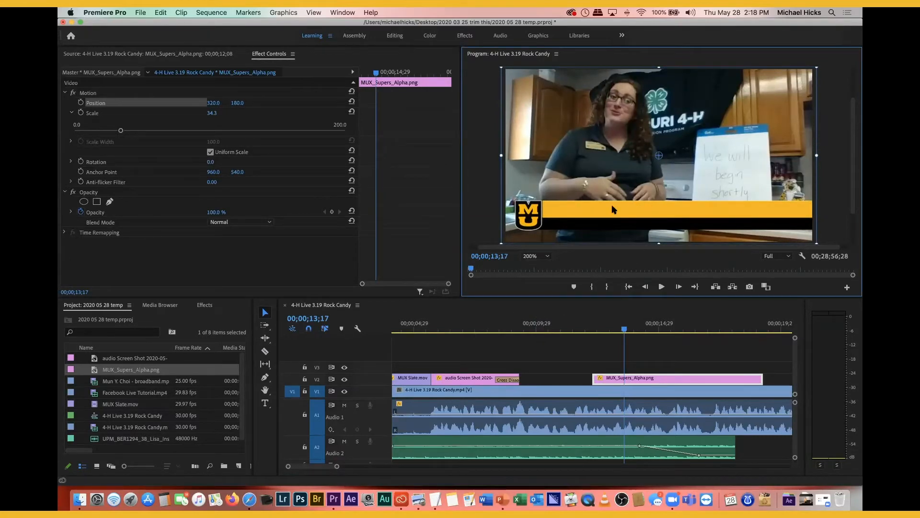
pyautogui.click(609, 330)
pyautogui.moveTo(611, 332); pyautogui.dragTo(605, 331)
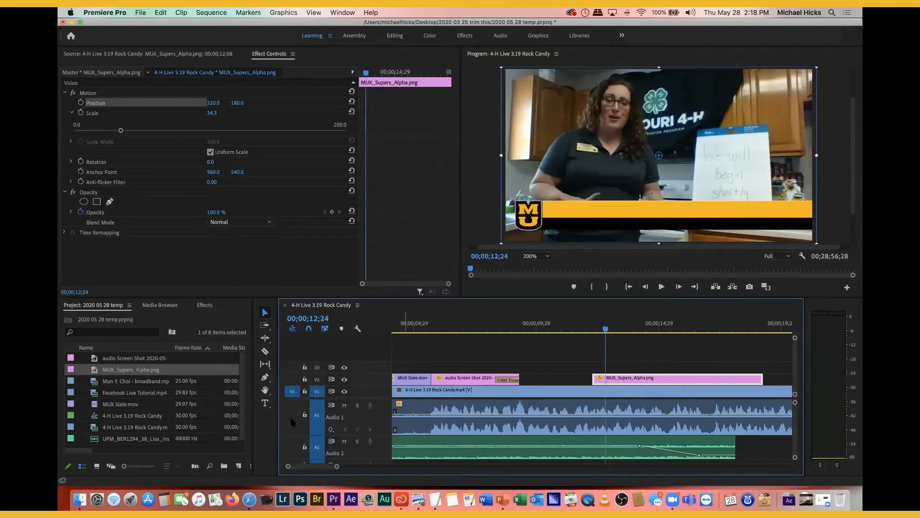
pyautogui.click(265, 404)
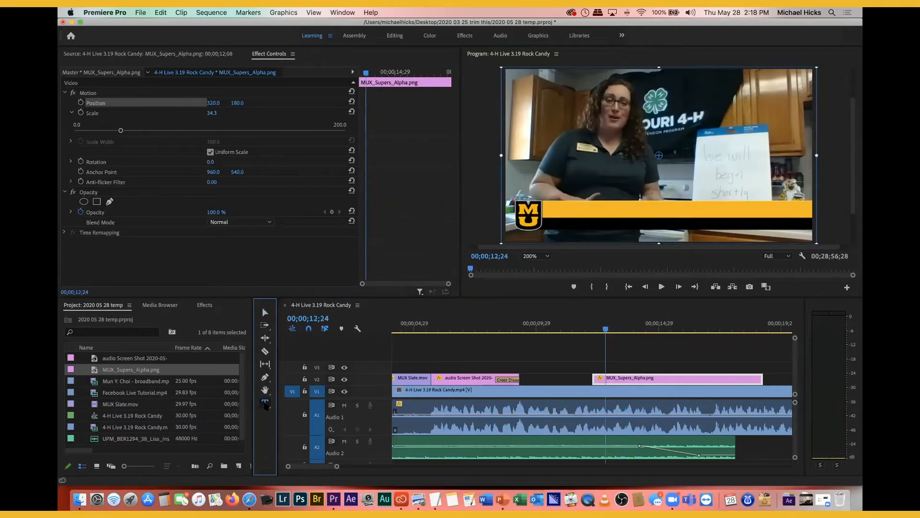
pyautogui.click(553, 207)
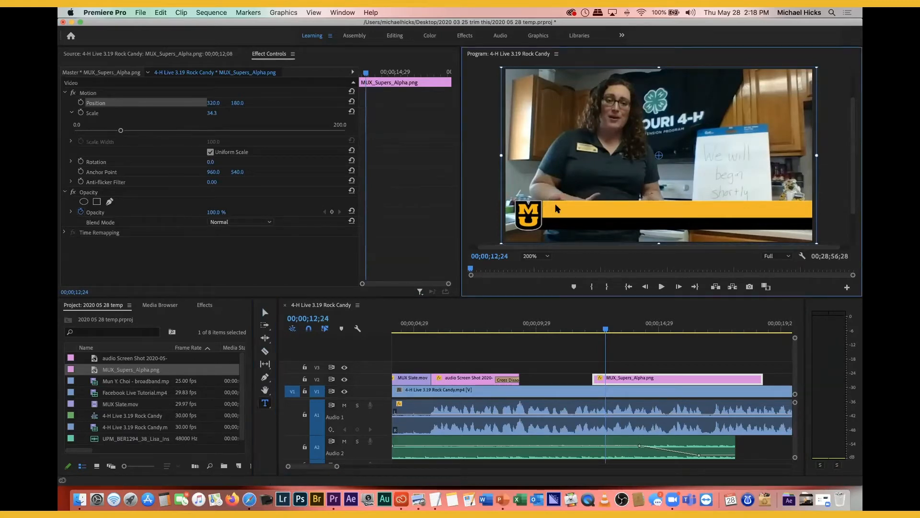
pyautogui.click(265, 403)
pyautogui.click(564, 210)
pyautogui.moveTo(565, 206)
pyautogui.mouseDown()
pyautogui.moveTo(570, 215)
pyautogui.moveTo(564, 199)
pyautogui.mouseUp()
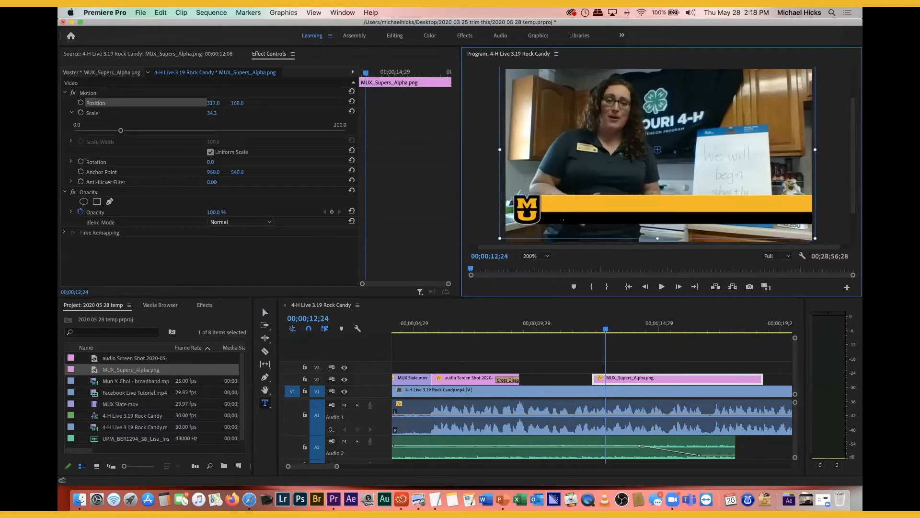
# Step: Add a text layer reading "Name Here" at the start of the MU lower-third's gold bar, with the playhead at 00;00;12;19
pyautogui.click(601, 329)
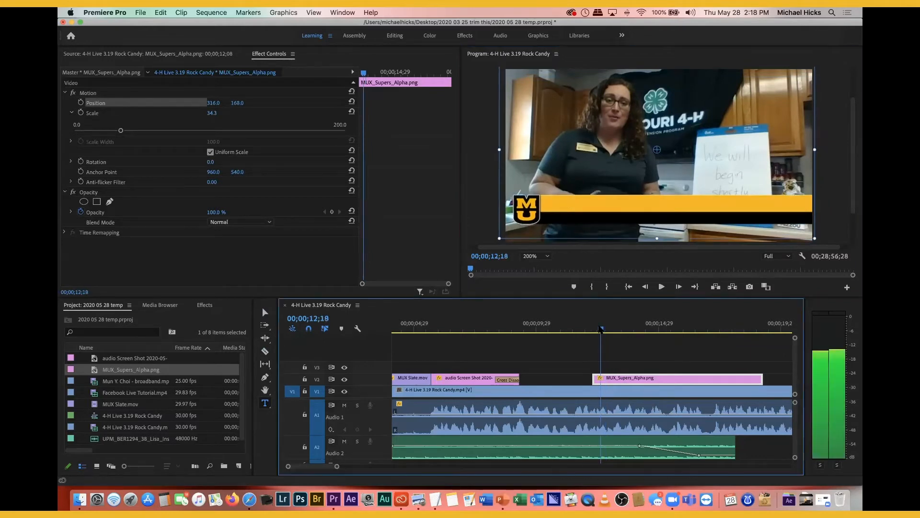
pyautogui.click(614, 362)
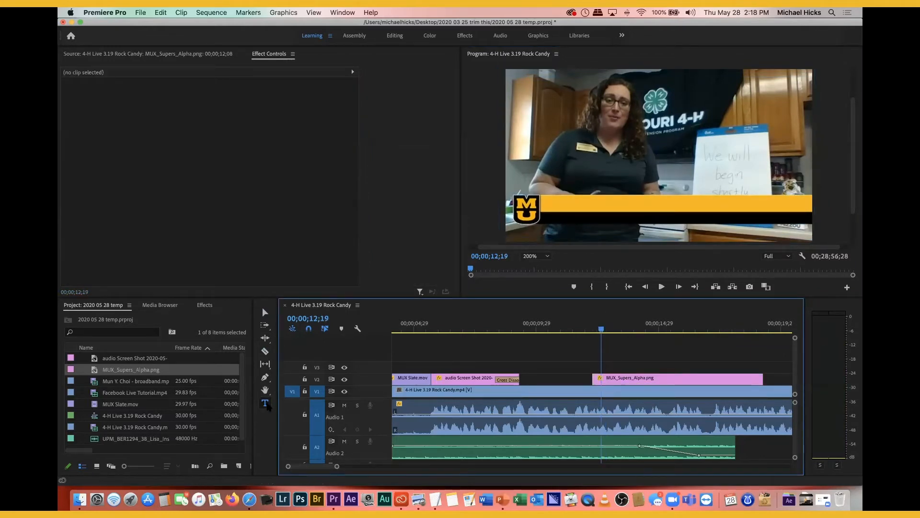
pyautogui.click(554, 201)
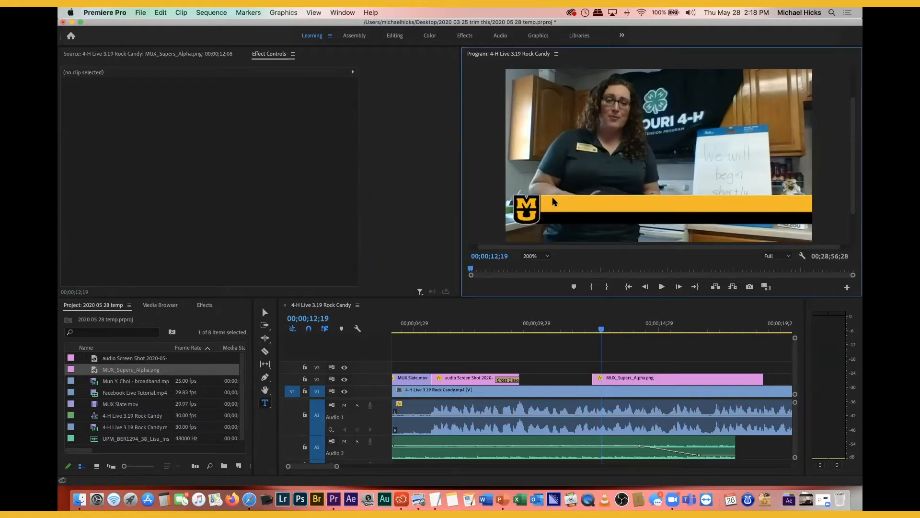
pyautogui.click(554, 201)
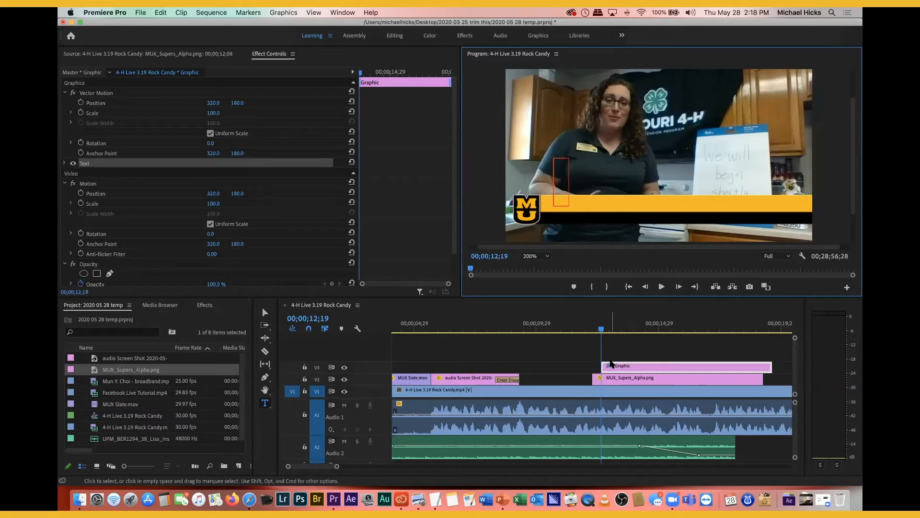
pyautogui.write('N')
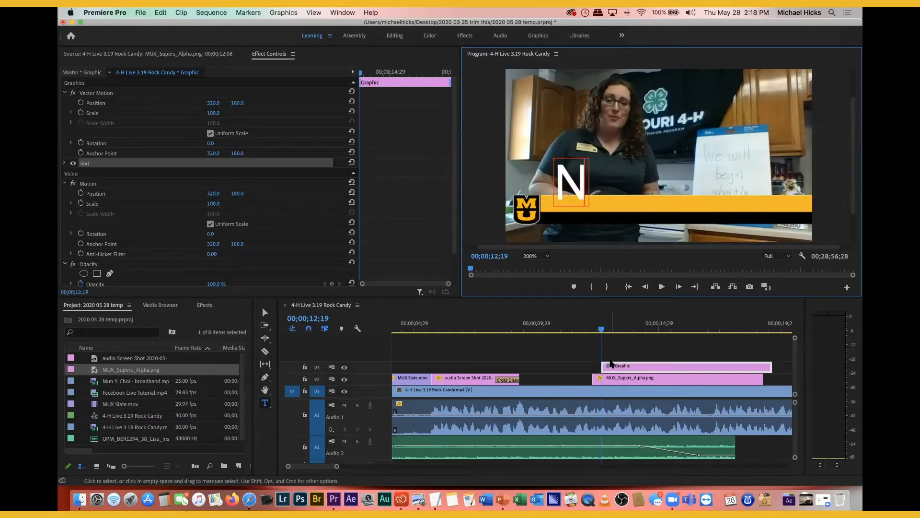
pyautogui.write('ame')
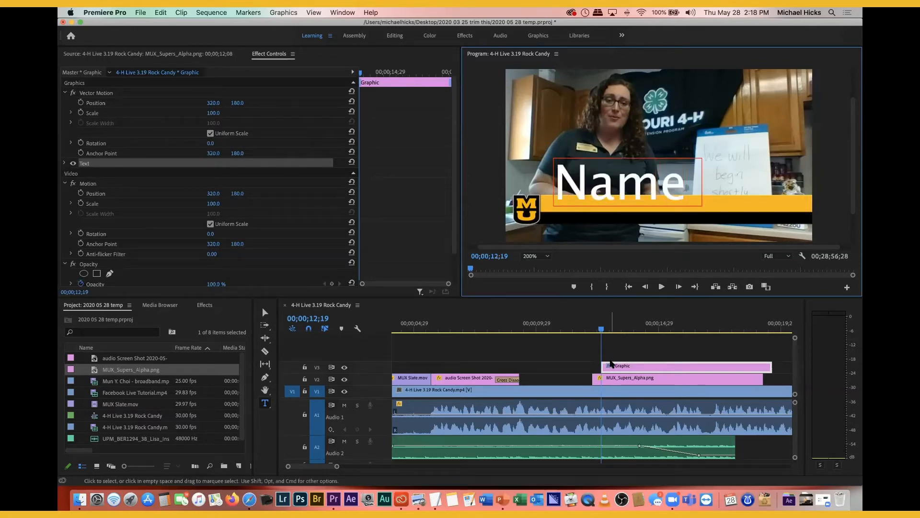
pyautogui.write(' Here')
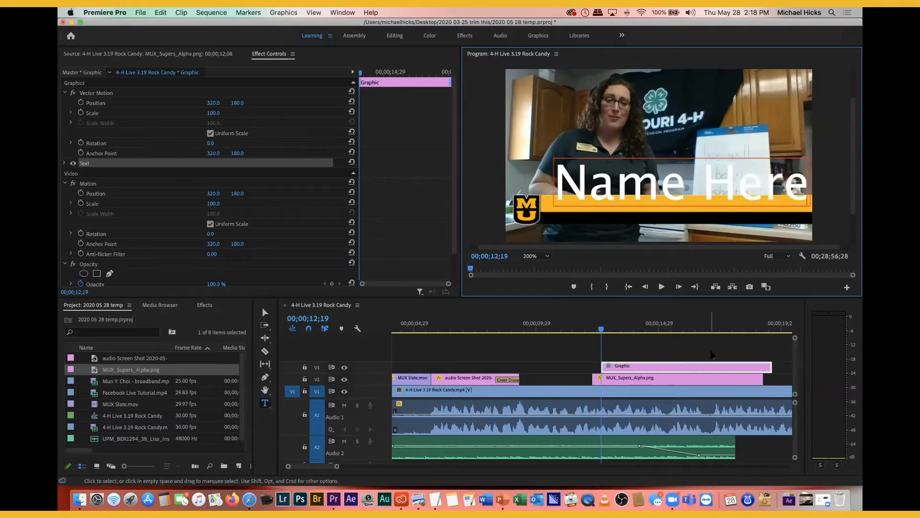
# Step: Format the whole "Name Here" text in Arial at font size 39
pyautogui.moveTo(793, 186); pyautogui.dragTo(554, 191)
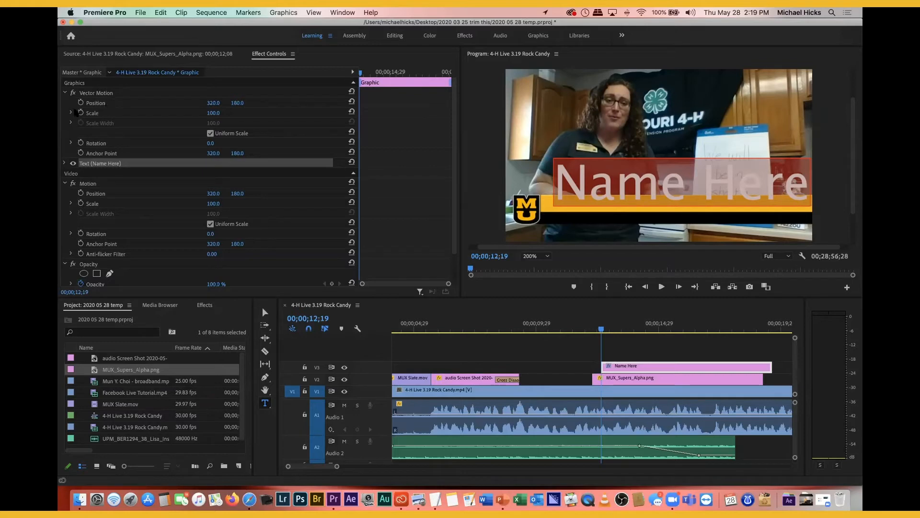
pyautogui.click(64, 164)
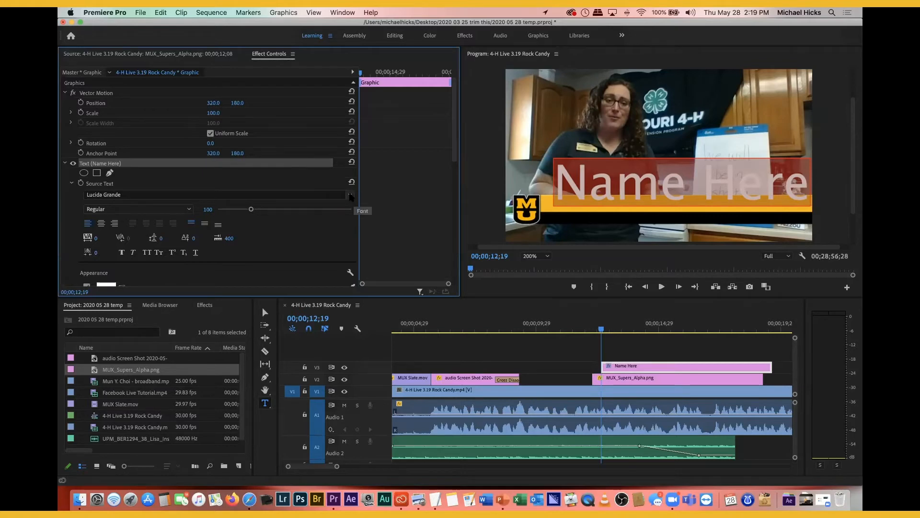
pyautogui.click(350, 196)
pyautogui.scroll(10, 152, 276)
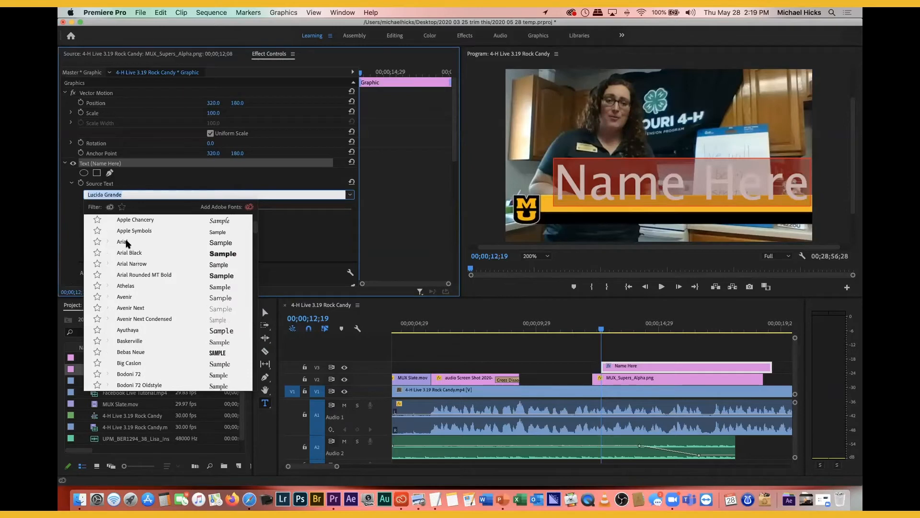
pyautogui.click(128, 243)
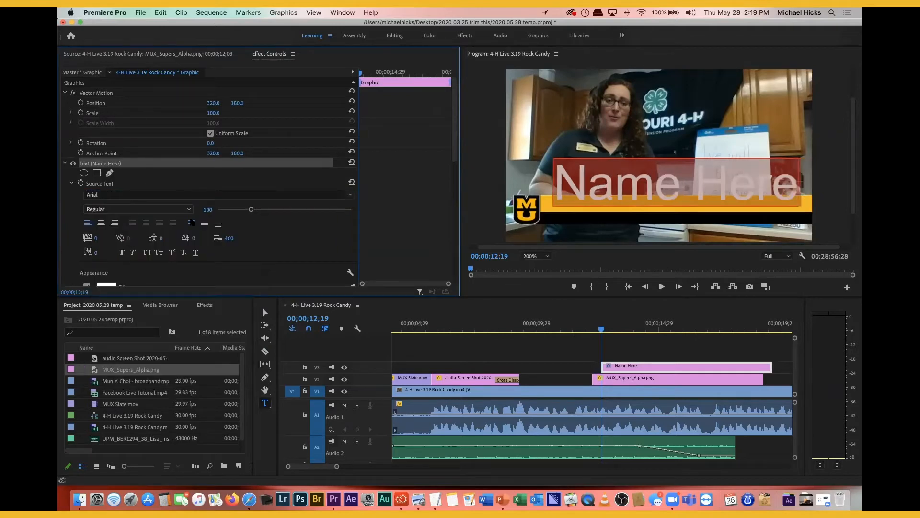
pyautogui.moveTo(256, 214); pyautogui.dragTo(230, 212)
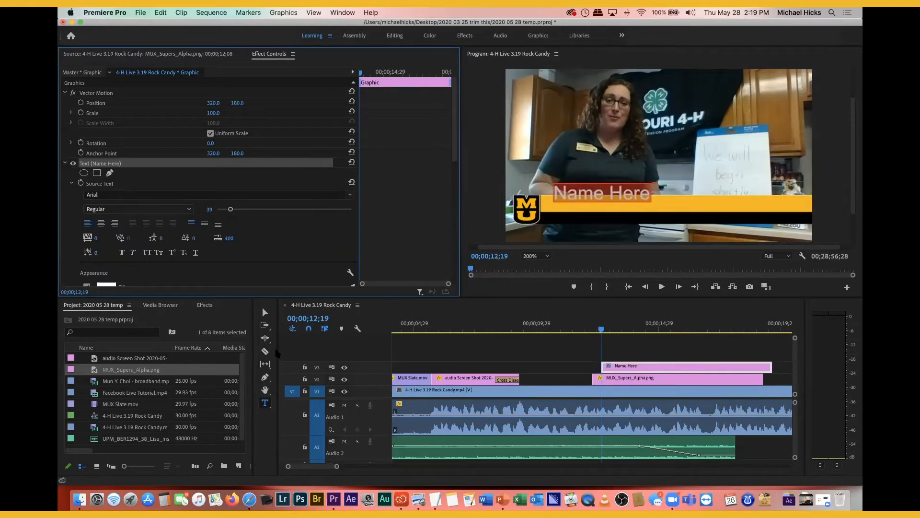
# Step: Move the "Name Here" text onto the gold bar, just beside the MU logo, and deselect it
pyautogui.click(265, 312)
pyautogui.click(265, 312)
pyautogui.moveTo(593, 200); pyautogui.dragTo(578, 205)
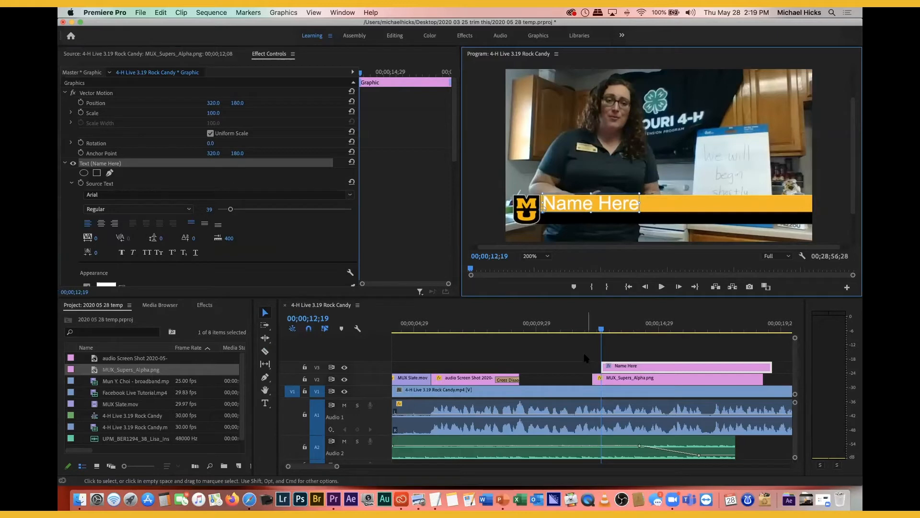
pyautogui.click(594, 362)
# Step: Add a separate text layer reading "Job Title" on the black bar, with the playhead at 00;00;13;04
pyautogui.moveTo(601, 330); pyautogui.dragTo(614, 330)
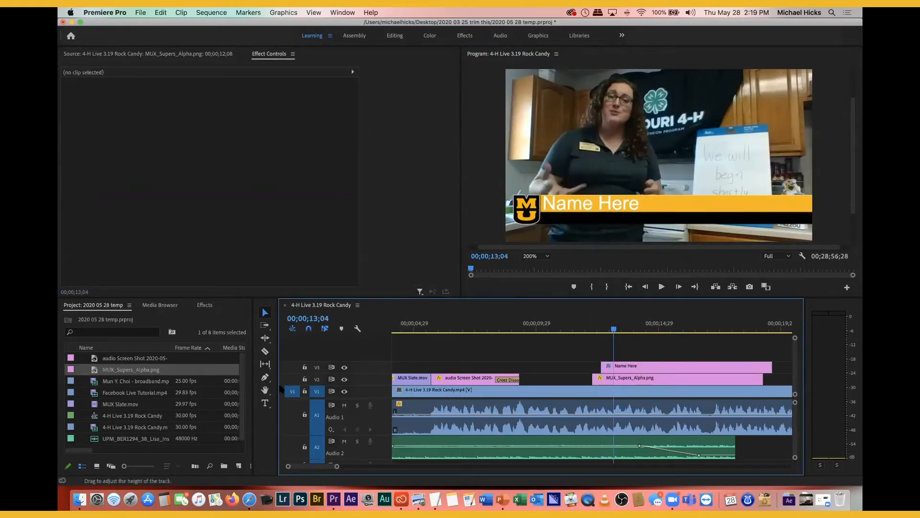
pyautogui.press('t')
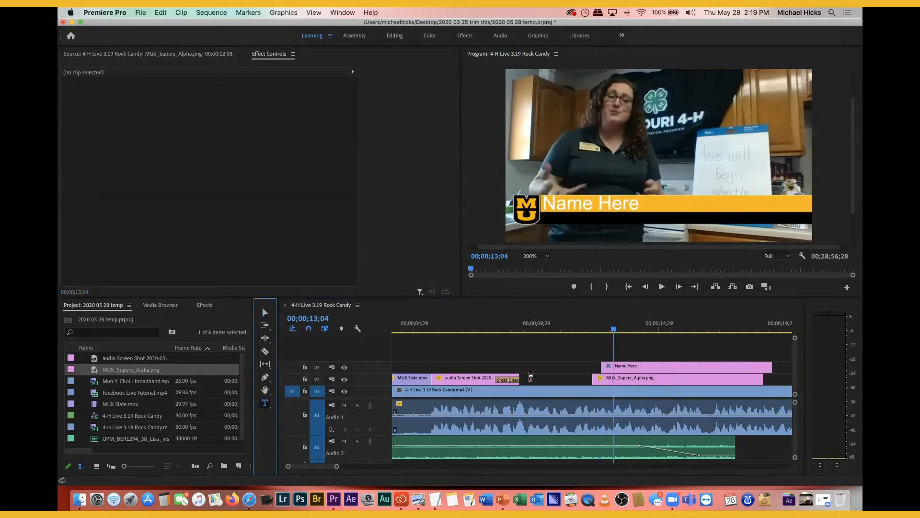
pyautogui.click(558, 226)
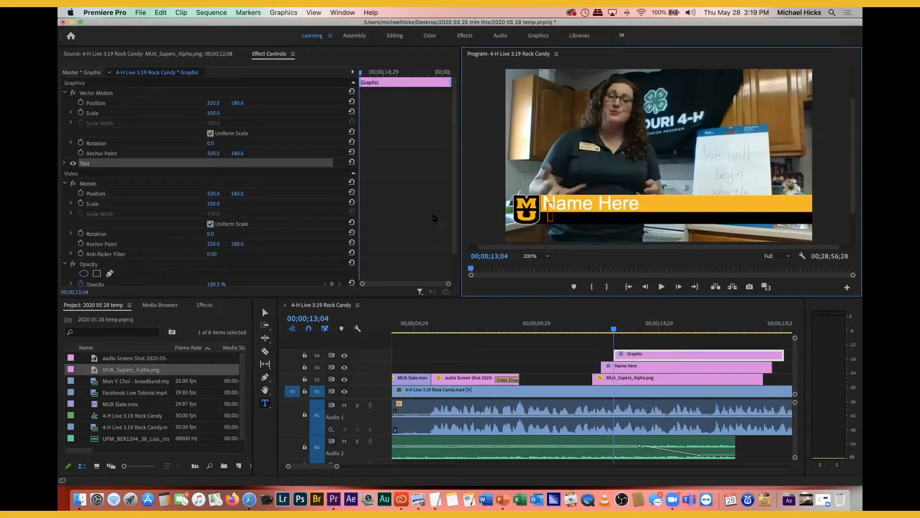
pyautogui.write('Job 1')
pyautogui.write('itle')
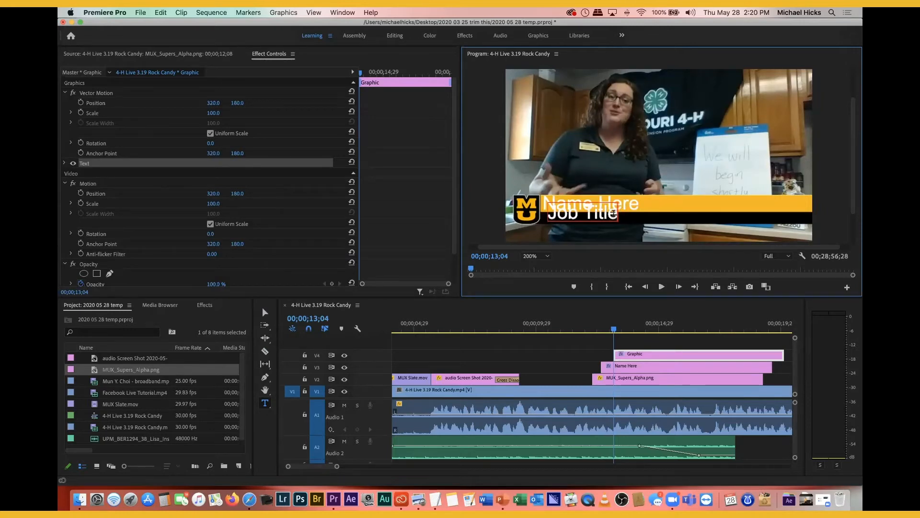
# Step: Shrink the "Job Title" text to size 24 and place it on the black bar, lined up beneath "Name Here"
pyautogui.moveTo(614, 212); pyautogui.dragTo(550, 221)
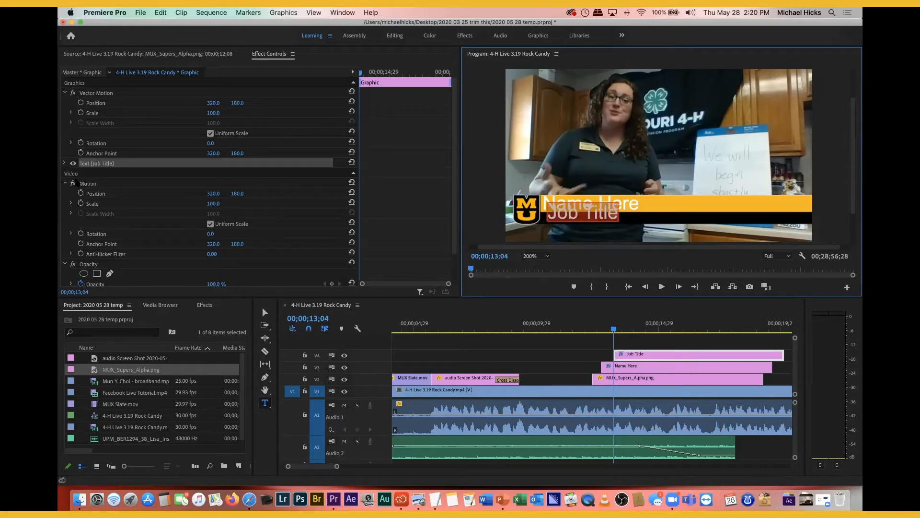
pyautogui.click(65, 164)
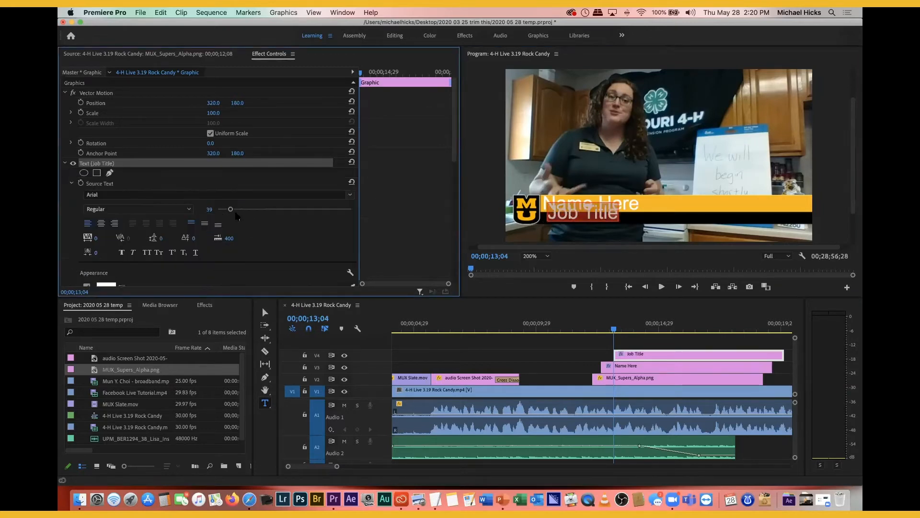
pyautogui.moveTo(230, 211); pyautogui.dragTo(227, 211)
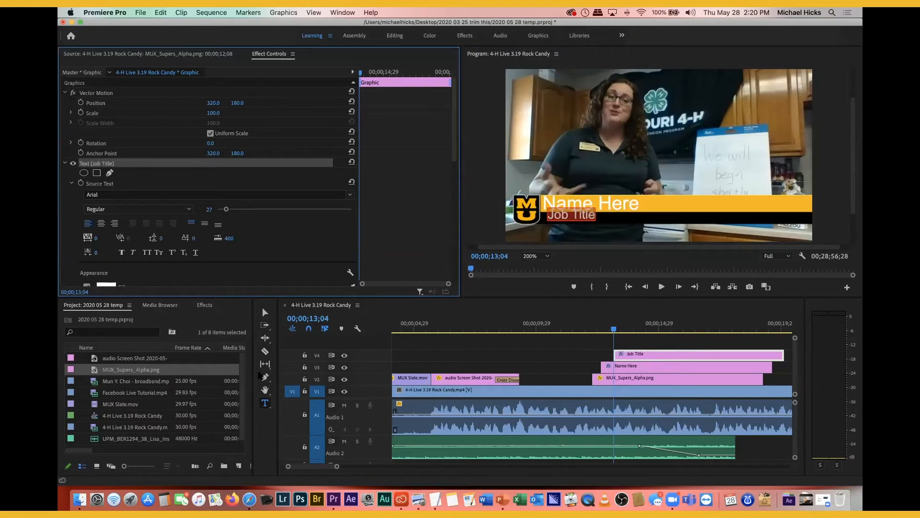
pyautogui.click(265, 312)
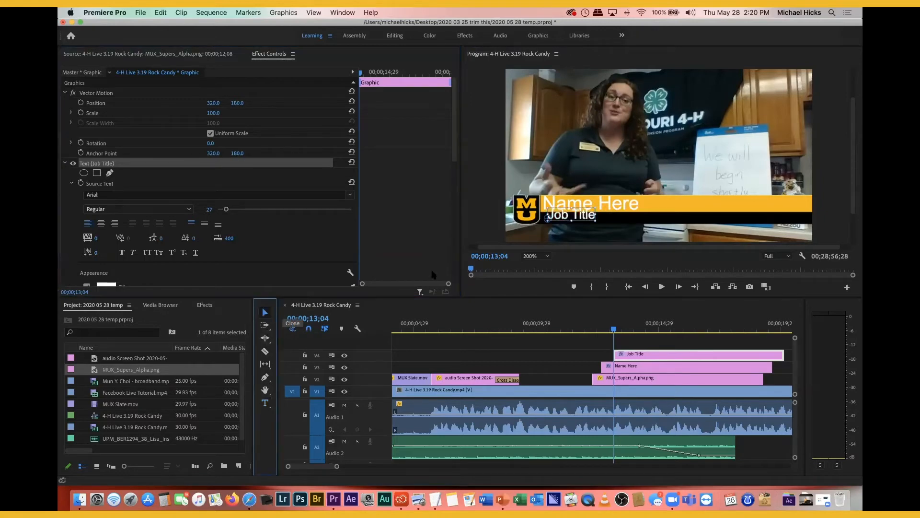
pyautogui.moveTo(596, 208); pyautogui.dragTo(598, 207)
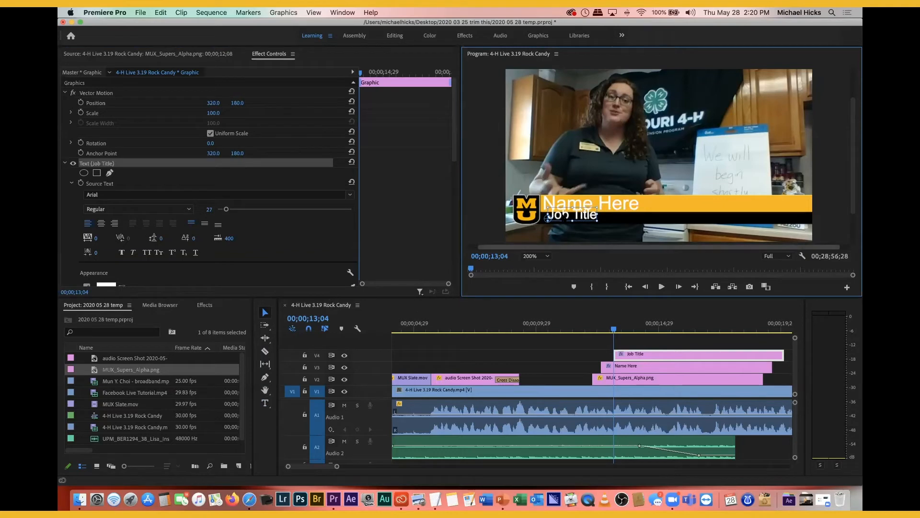
pyautogui.moveTo(559, 216); pyautogui.dragTo(556, 220)
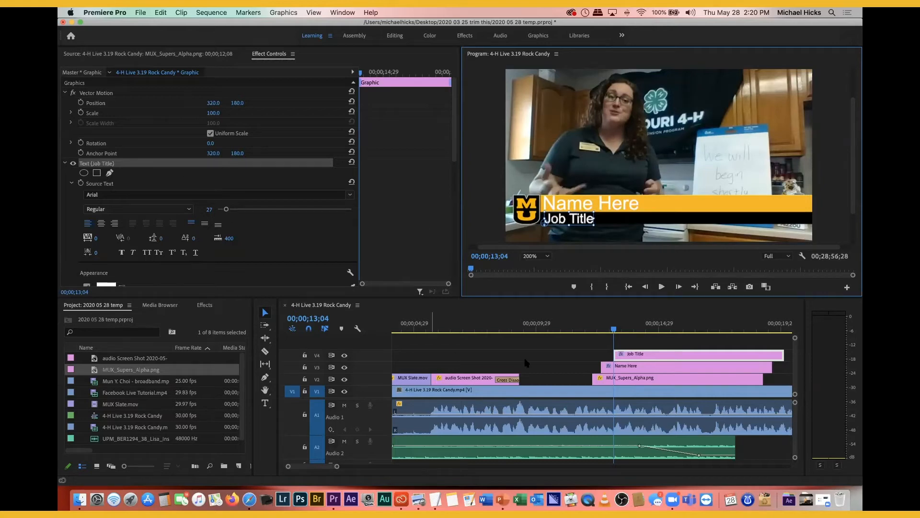
pyautogui.moveTo(228, 213); pyautogui.dragTo(225, 212)
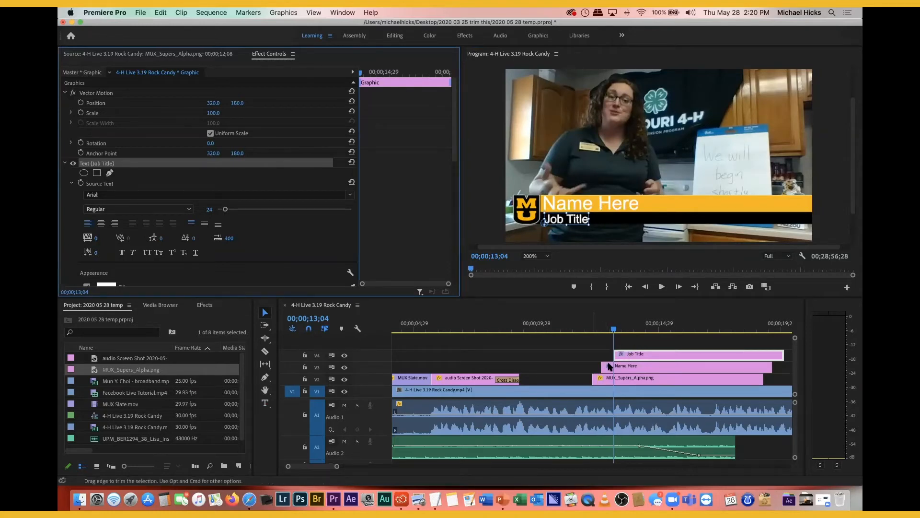
# Step: Align the Name Here and Job Title clips with the start of the MUX_Supers_Alpha.png clip and play back the lower third
pyautogui.moveTo(630, 367); pyautogui.dragTo(575, 329)
pyautogui.press('space')
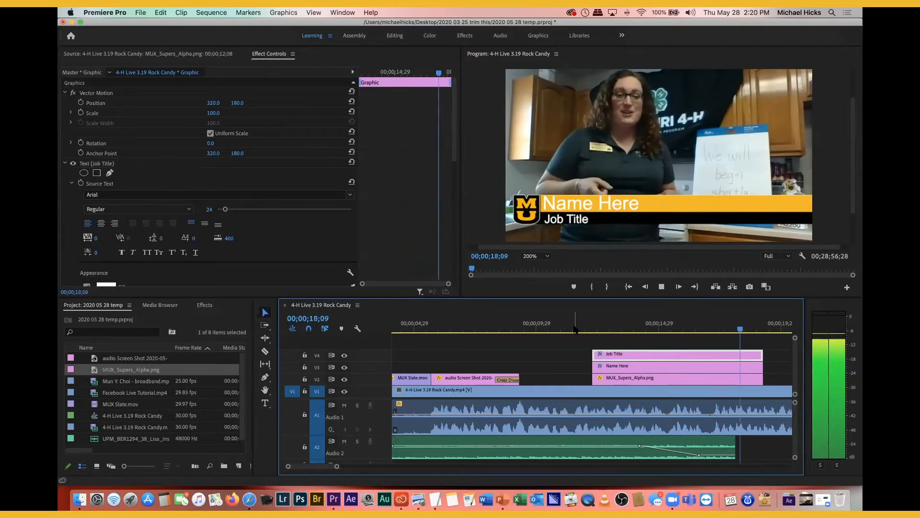
pyautogui.press('space')
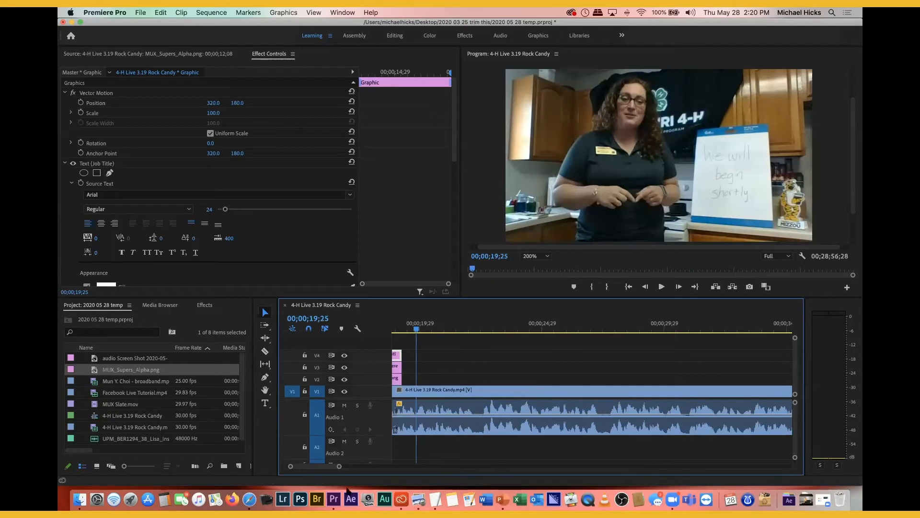
# Step: Try the default Cross Dissolve at the start of the MUX_Supers_Alpha.png clip and remove it again
pyautogui.moveTo(325, 469); pyautogui.dragTo(324, 469)
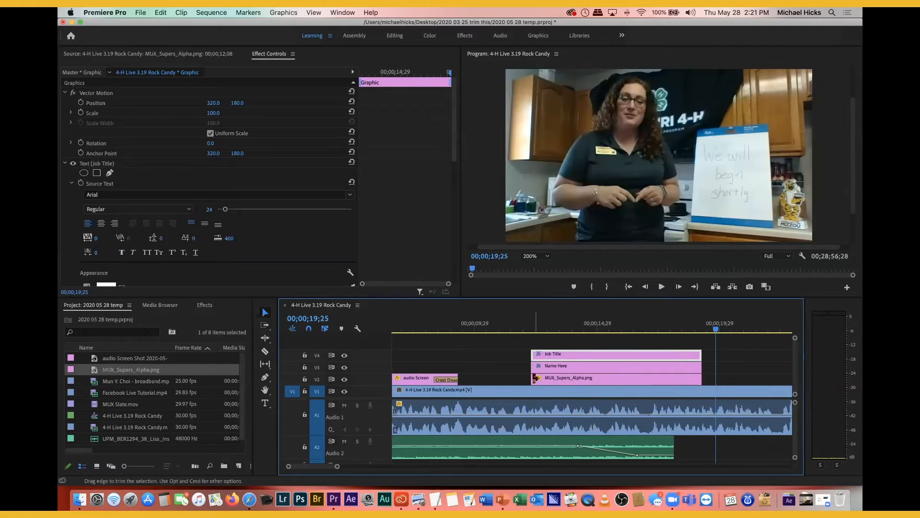
pyautogui.rightClick(534, 380)
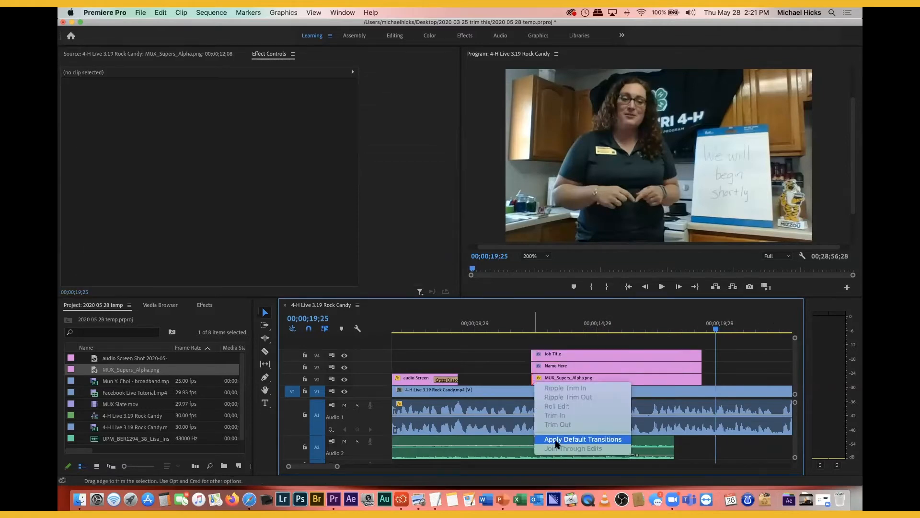
pyautogui.click(557, 440)
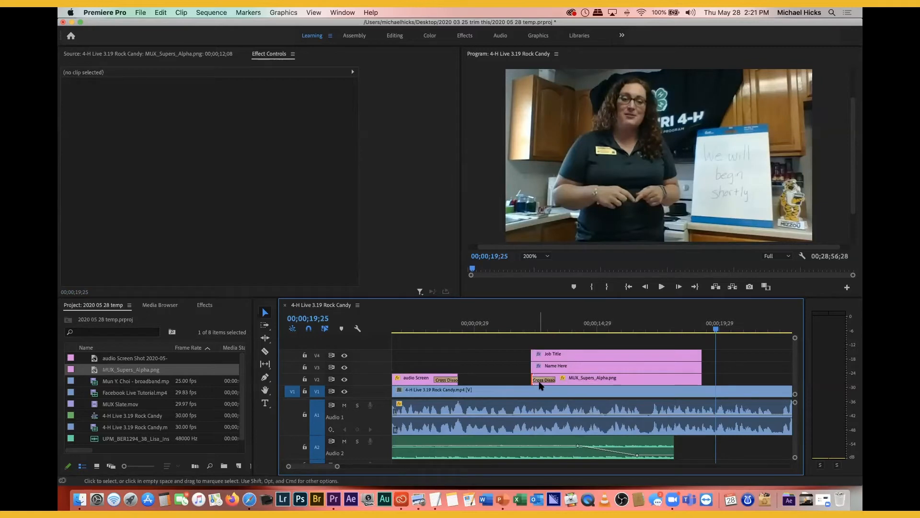
pyautogui.click(543, 380)
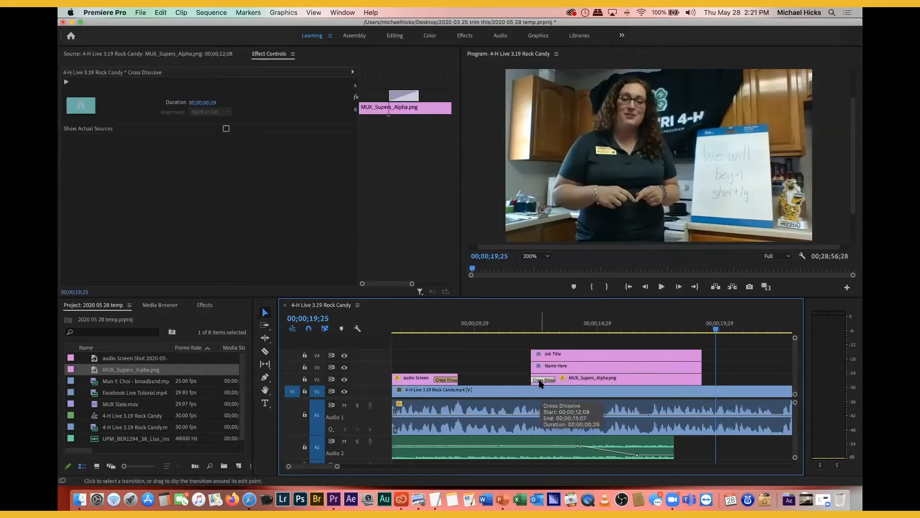
pyautogui.press('Delete')
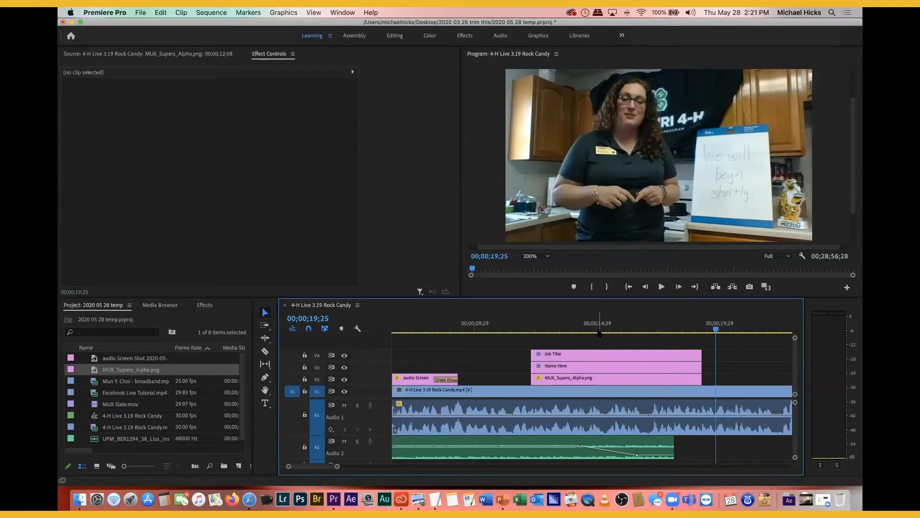
# Step: Nest the Job Title, Name Here and MUX_Supers_Alpha.png clips together under the default name Nested Sequence 01
pyautogui.click(599, 330)
pyautogui.click(584, 329)
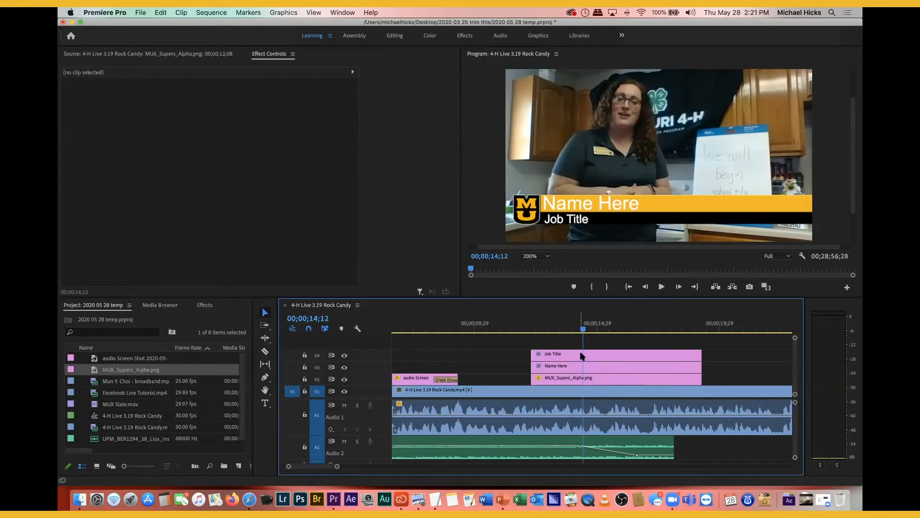
pyautogui.moveTo(600, 341); pyautogui.dragTo(597, 385)
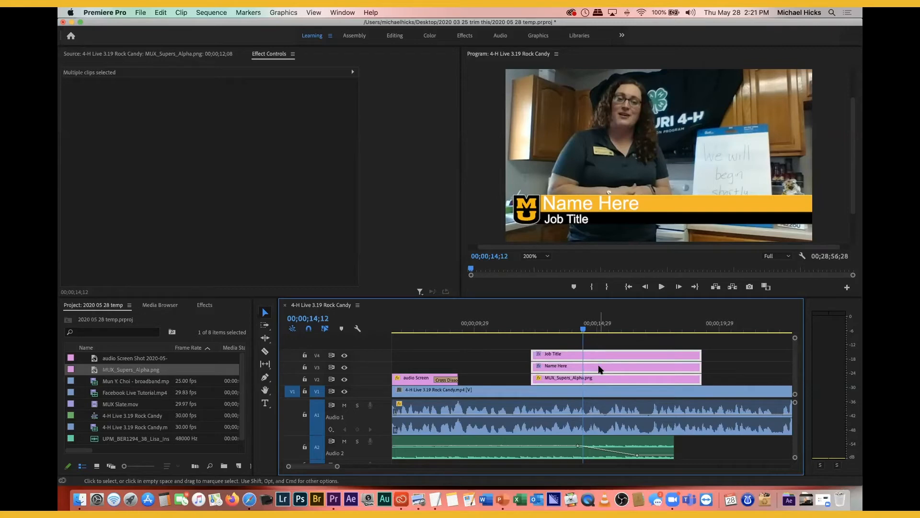
pyautogui.rightClick(598, 367)
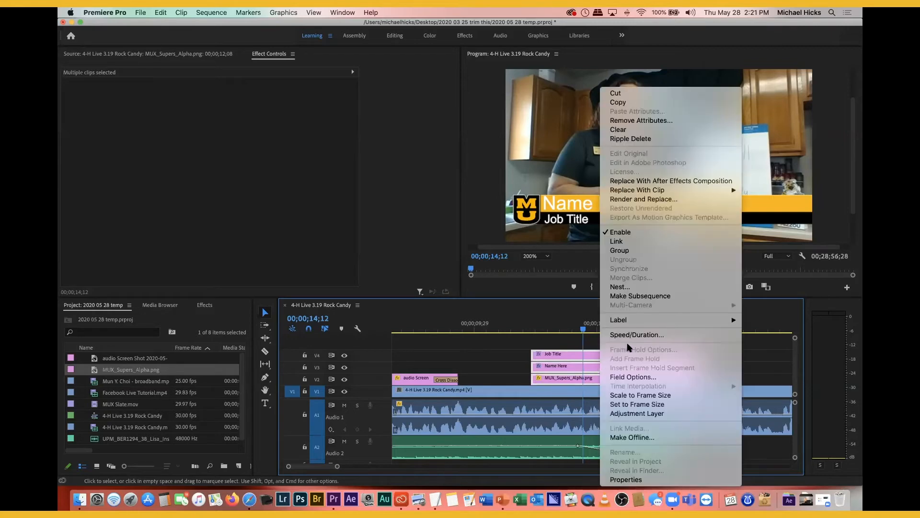
pyautogui.click(620, 287)
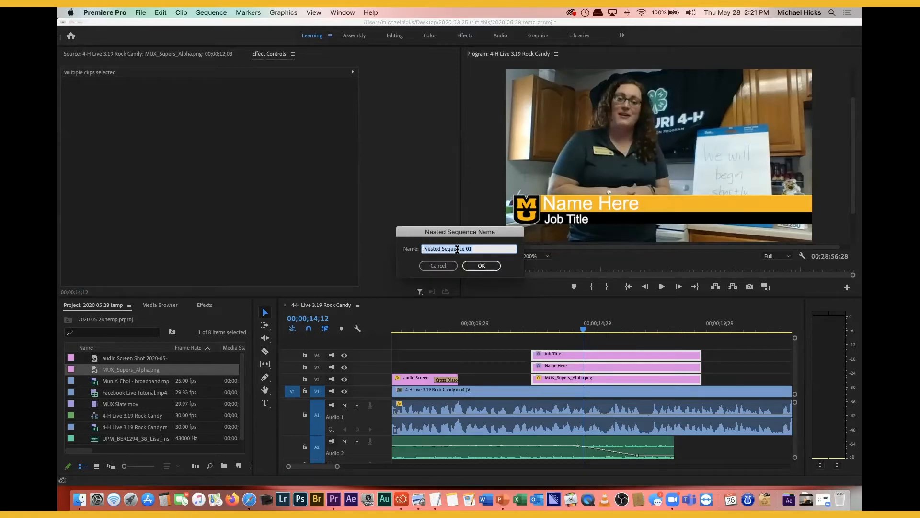
pyautogui.click(482, 265)
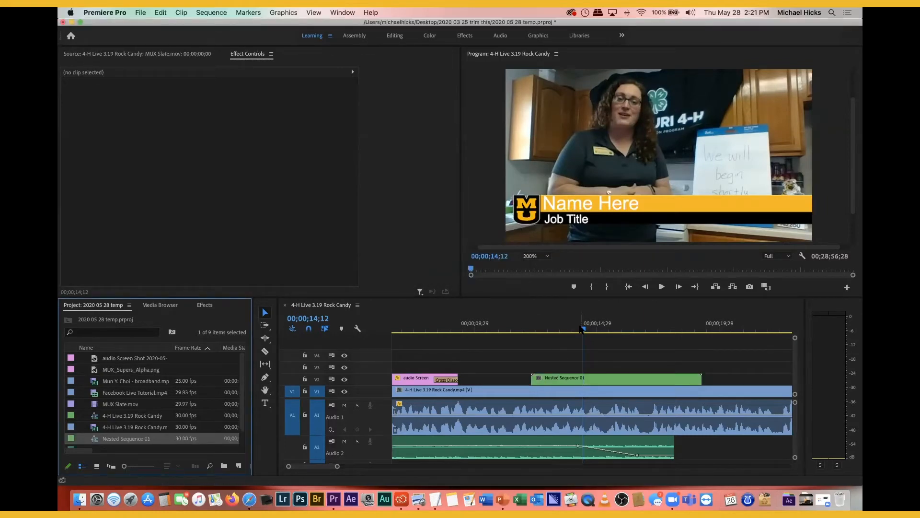
# Step: Shift the nested lower third slightly later on V2 and apply the default Cross Dissolve to both of its ends
pyautogui.moveTo(583, 329)
pyautogui.mouseDown()
pyautogui.moveTo(520, 329)
pyautogui.moveTo(567, 329)
pyautogui.mouseUp()
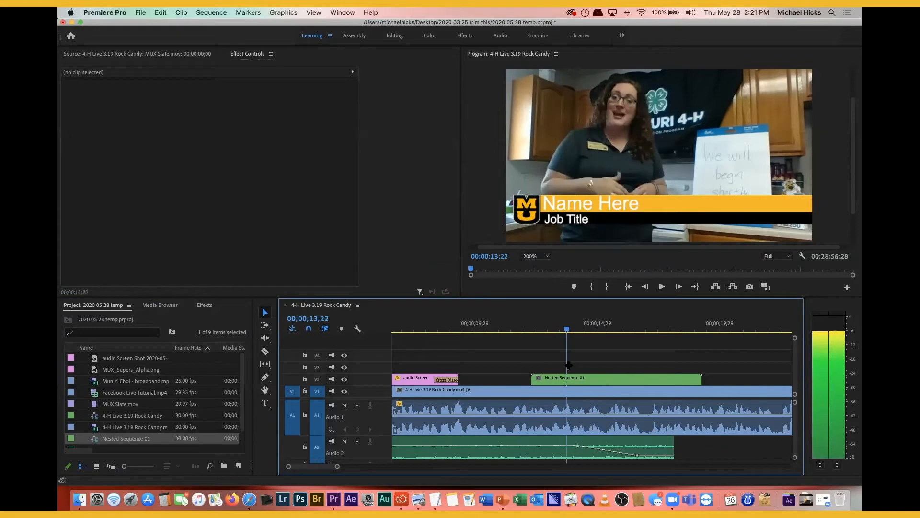
pyautogui.moveTo(601, 384)
pyautogui.mouseDown()
pyautogui.moveTo(609, 381)
pyautogui.moveTo(590, 382)
pyautogui.moveTo(614, 382)
pyautogui.mouseUp()
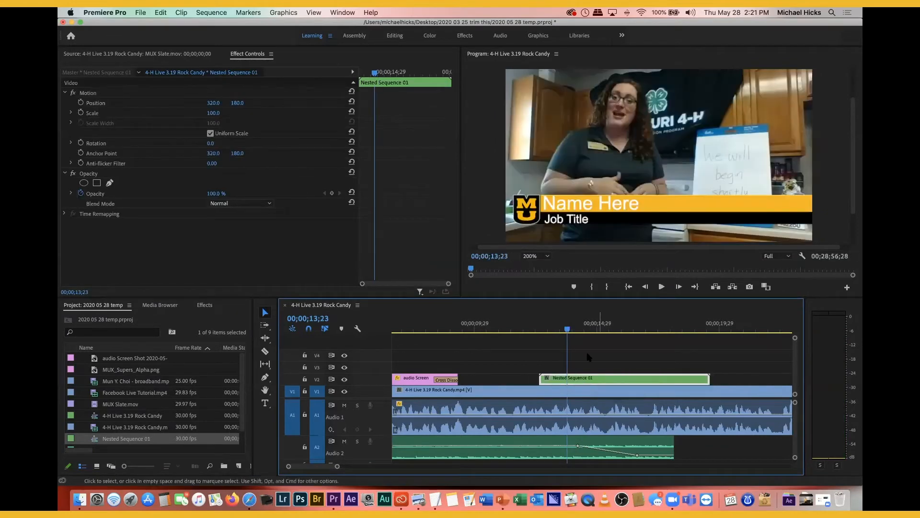
pyautogui.rightClick(541, 380)
pyautogui.click(571, 439)
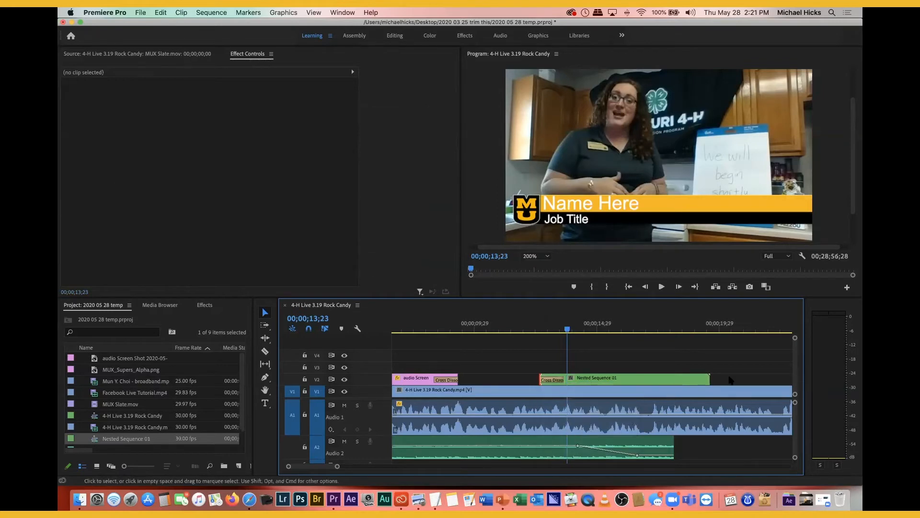
pyautogui.rightClick(710, 382)
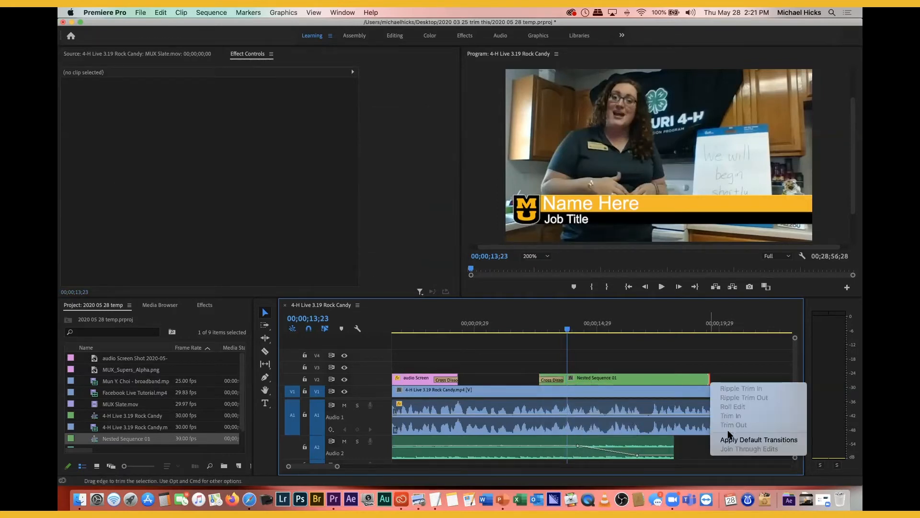
pyautogui.click(730, 440)
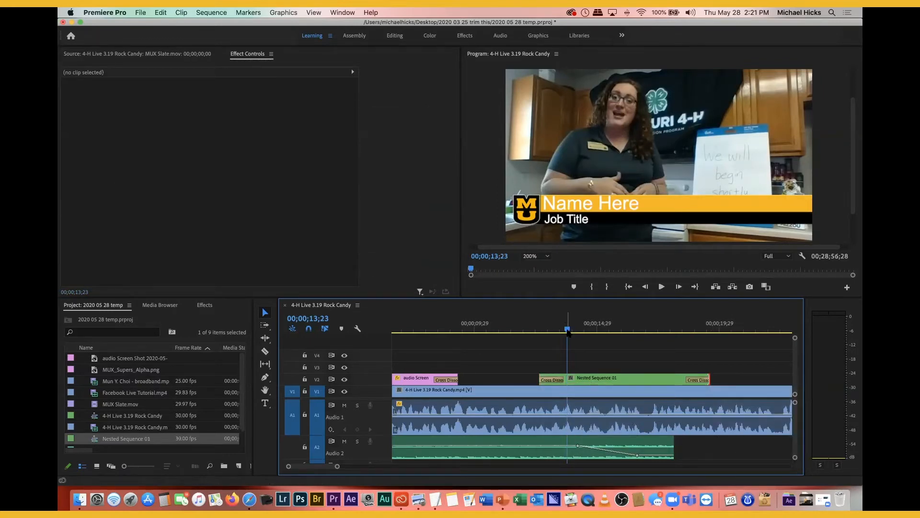
# Step: Play back the nested lower third from just before its start to check both dissolves
pyautogui.click(527, 328)
pyautogui.press('space')
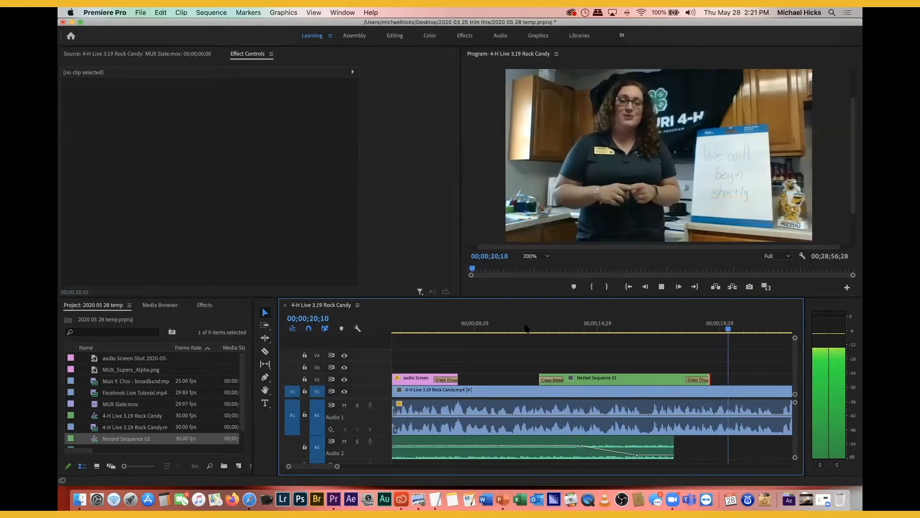
pyautogui.press('space')
# Step: Lower the nested lower third in the frame by setting its vertical position to 198
pyautogui.click(587, 329)
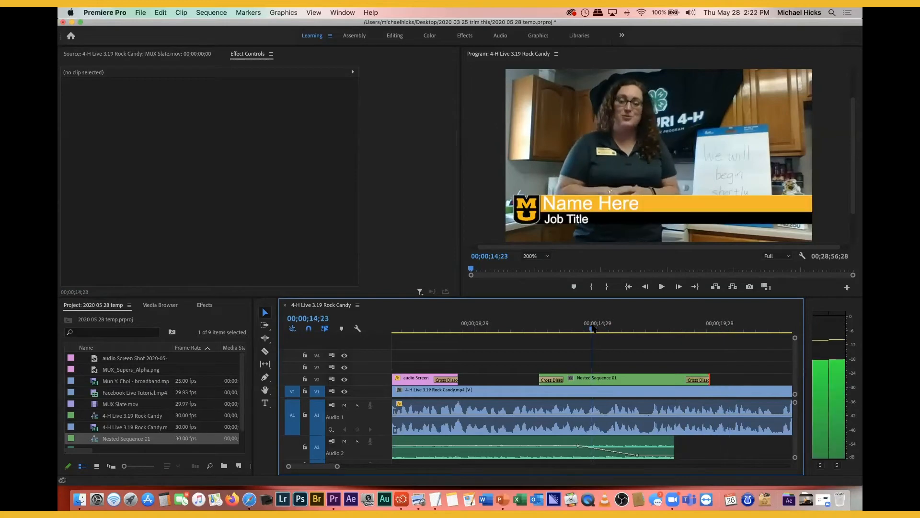
pyautogui.click(600, 379)
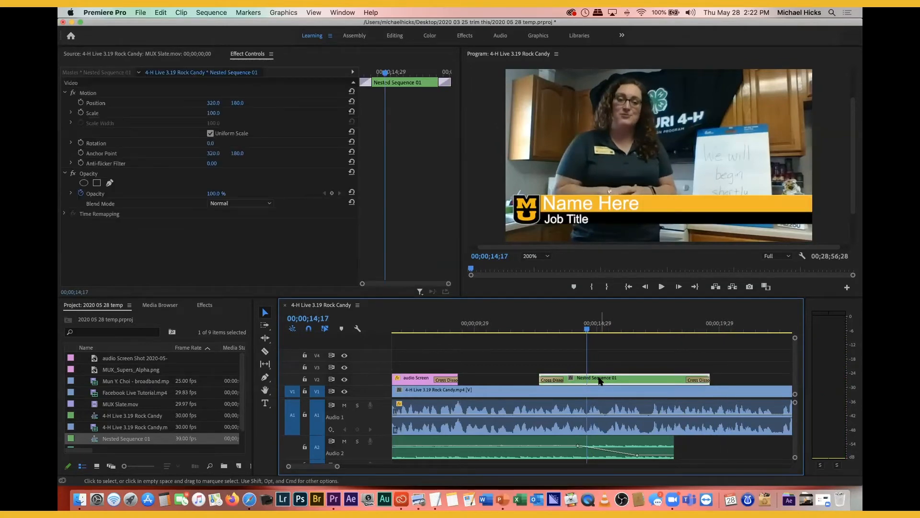
pyautogui.press('super+s')
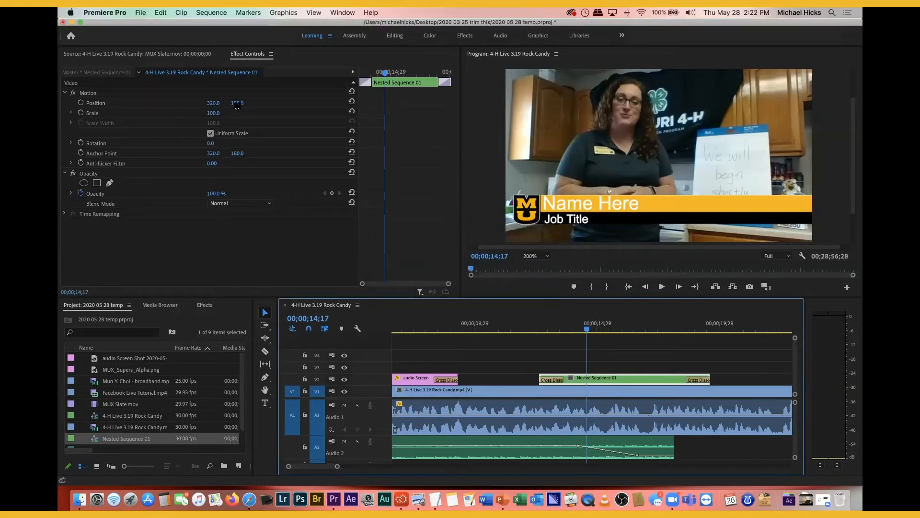
pyautogui.moveTo(238, 105); pyautogui.dragTo(261, 123)
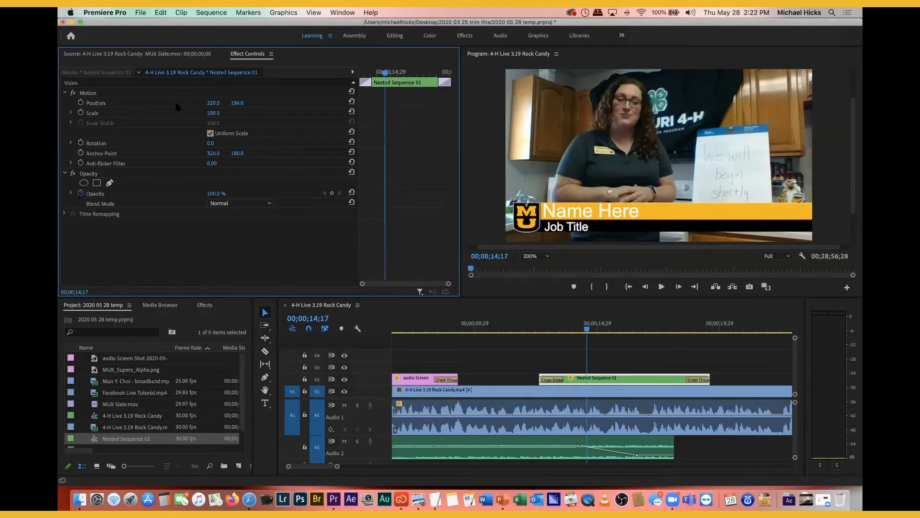
pyautogui.moveTo(237, 103); pyautogui.dragTo(238, 102)
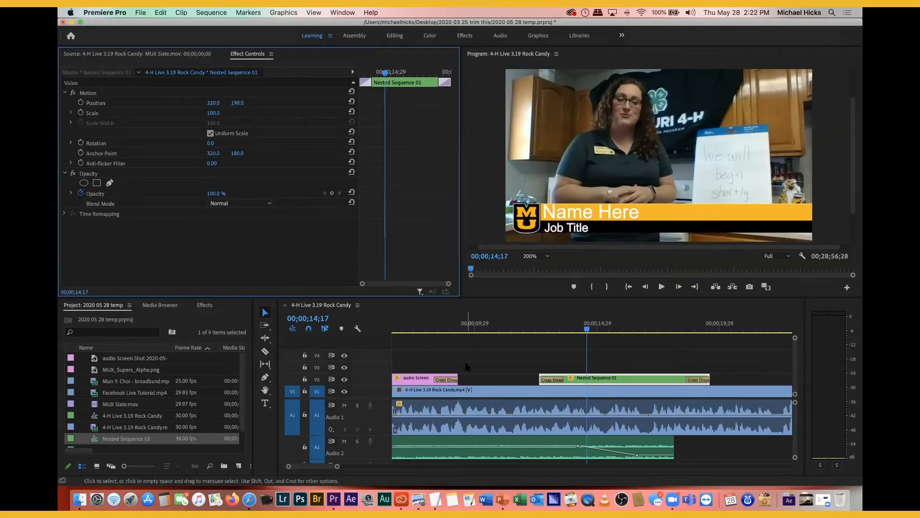
# Step: Apply the DeNoise audio effect from Noise Reduction/Restoration to the 4-H Live 3.19 Rock Candy.mp4 clip
pyautogui.scroll(5, 492, 356)
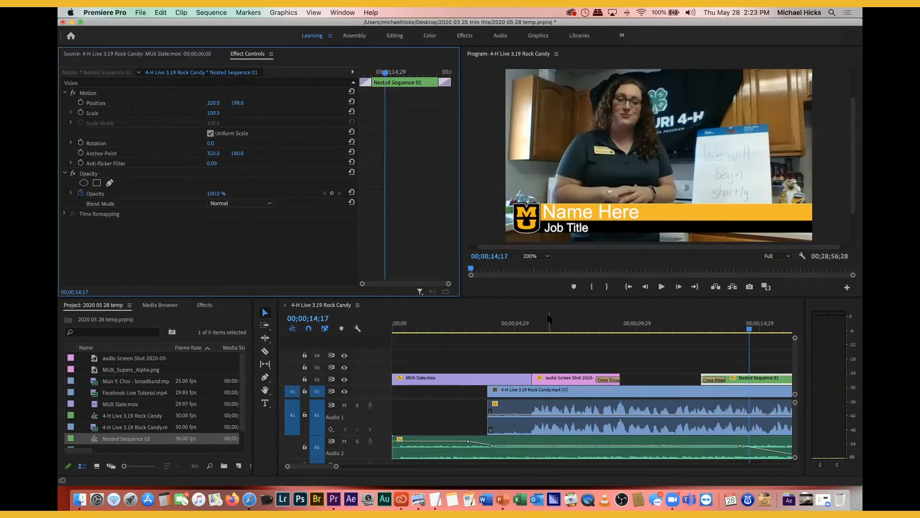
pyautogui.click(571, 409)
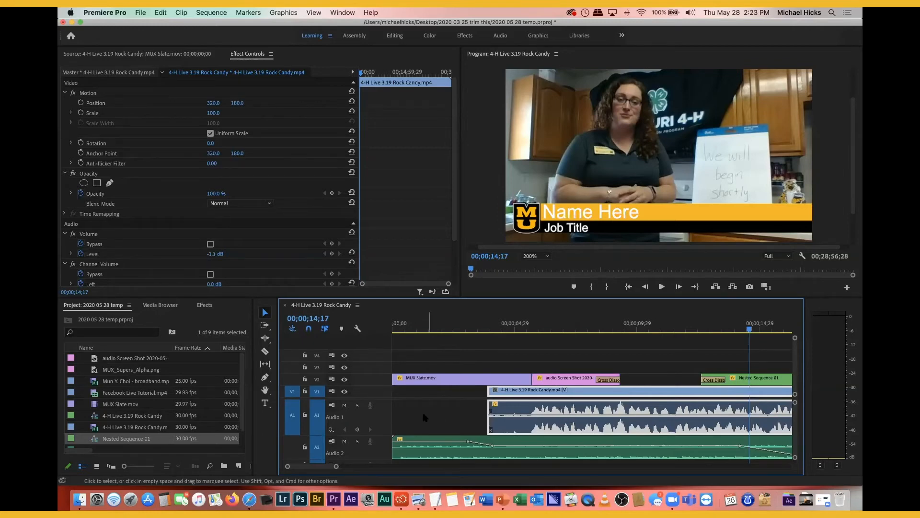
pyautogui.click(205, 305)
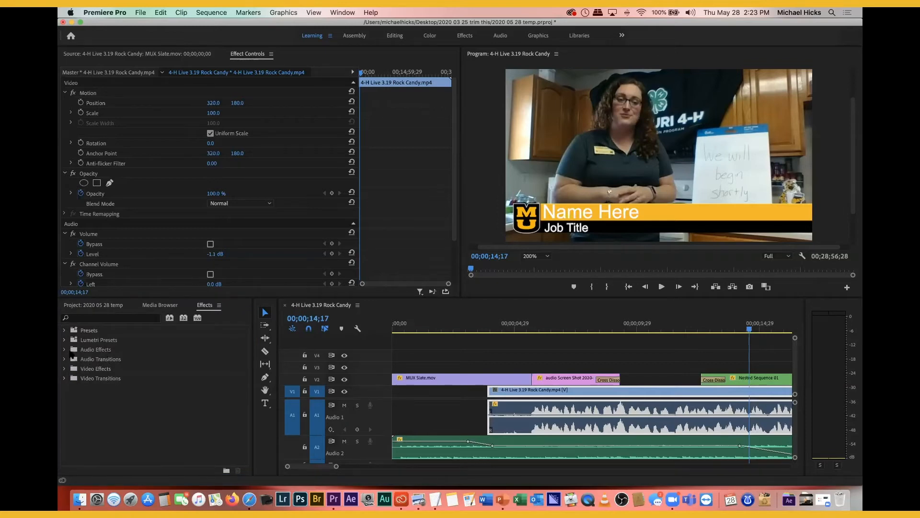
pyautogui.click(64, 351)
pyautogui.scroll(-1, 160, 364)
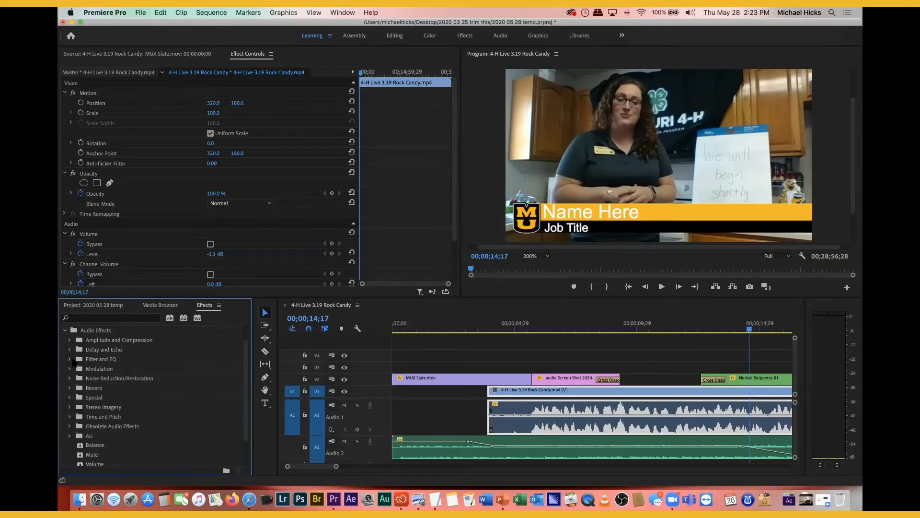
pyautogui.click(70, 378)
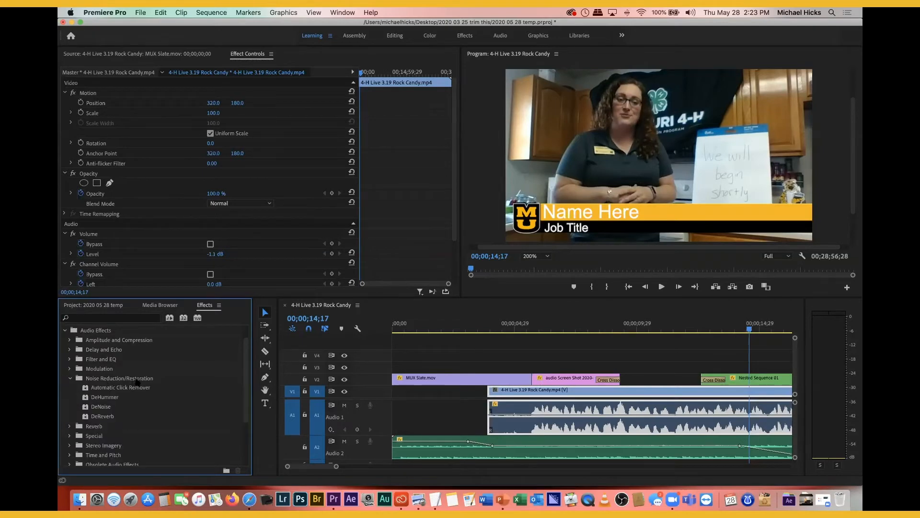
pyautogui.scroll(-1, 137, 381)
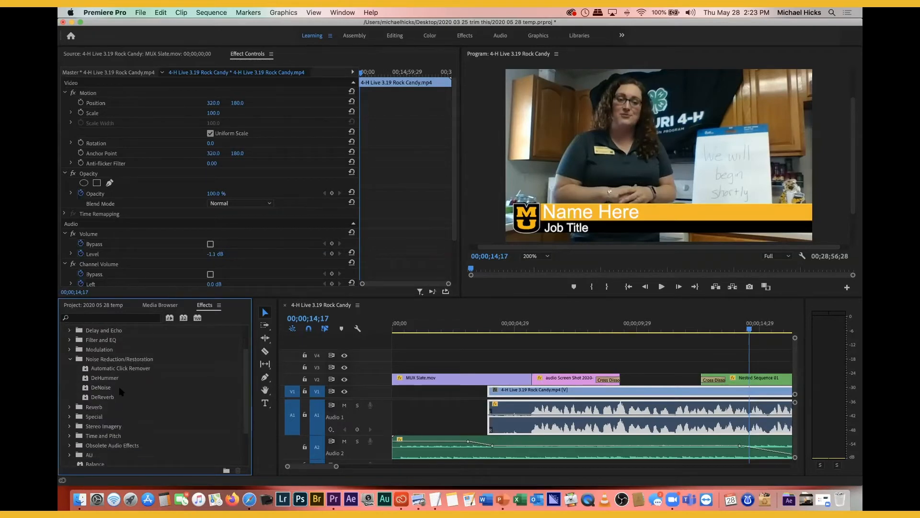
pyautogui.click(92, 389)
pyautogui.moveTo(88, 390); pyautogui.dragTo(550, 415)
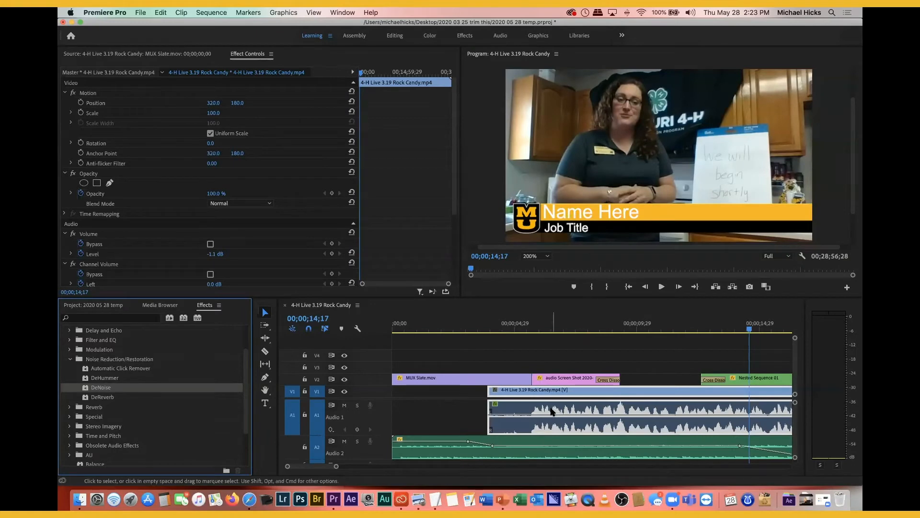
# Step: Open the custom setup of the clip's DeNoise effect and choose the Heavy Noise Reduction preset
pyautogui.doubleClick(551, 411)
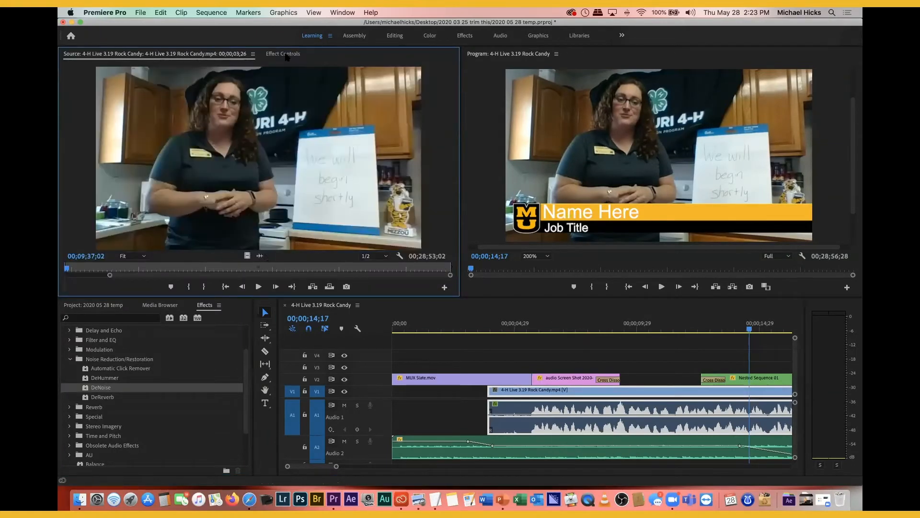
pyautogui.click(283, 57)
pyautogui.scroll(-2, 151, 192)
pyautogui.scroll(-2, 151, 192)
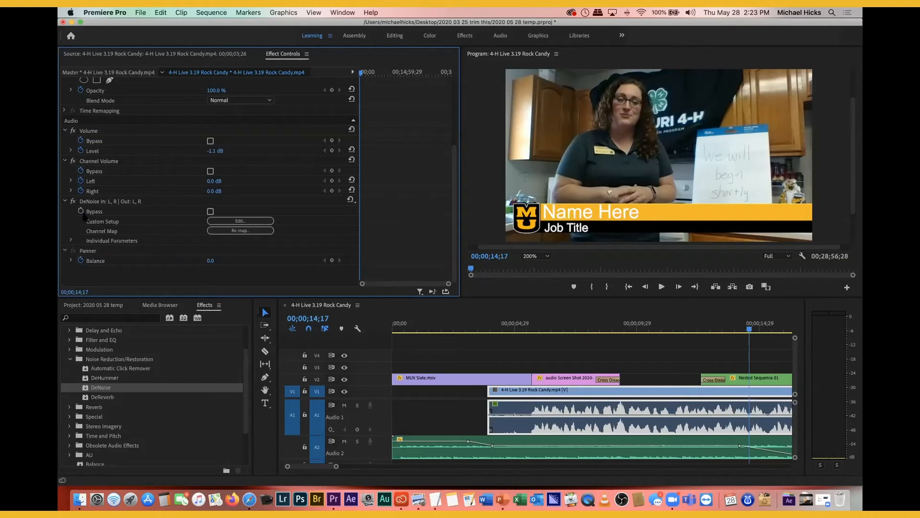
pyautogui.click(228, 222)
pyautogui.moveTo(478, 165); pyautogui.dragTo(433, 114)
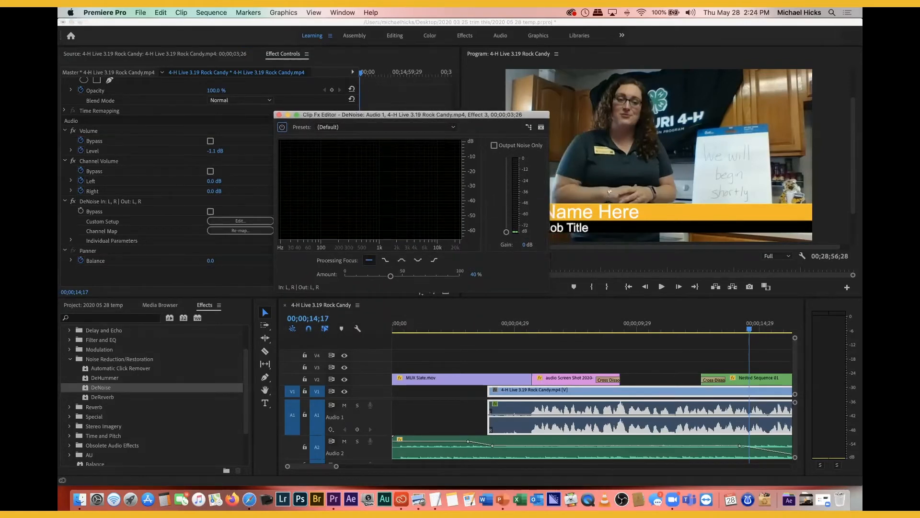
pyautogui.click(453, 127)
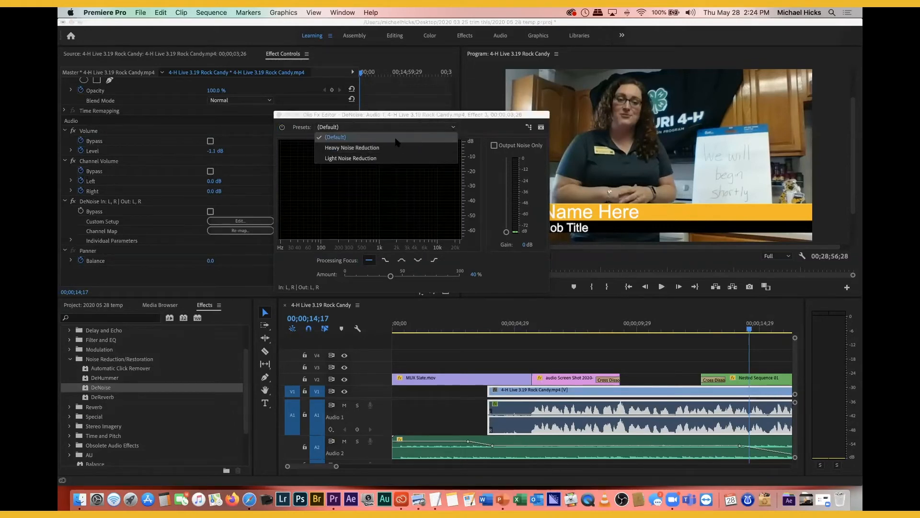
pyautogui.click(355, 148)
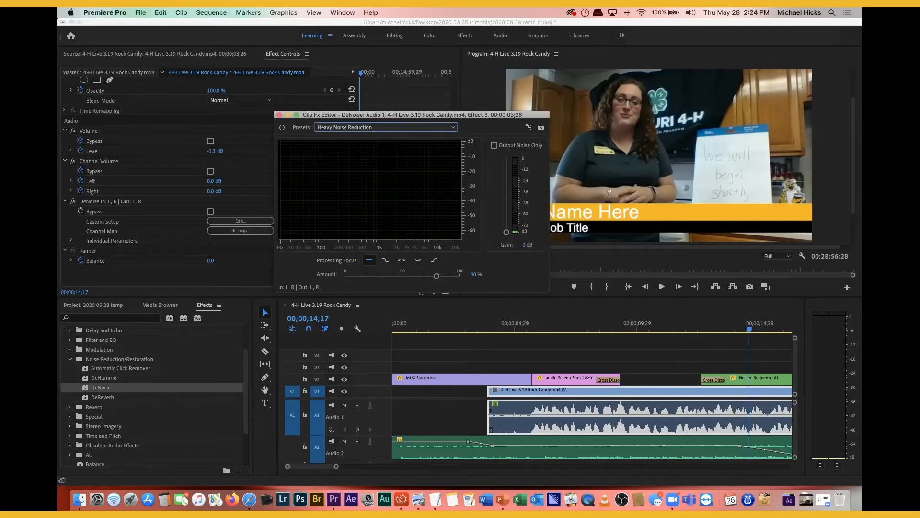
# Step: Play back the noise-reduced audio from 00;00;06;24 while watching the DeNoise spectrum
pyautogui.moveTo(578, 329); pyautogui.dragTo(559, 331)
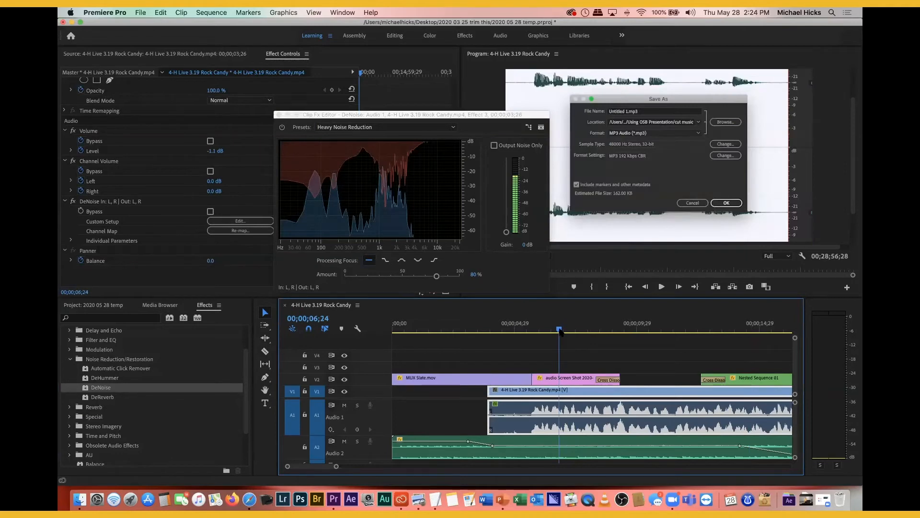
pyautogui.press('space')
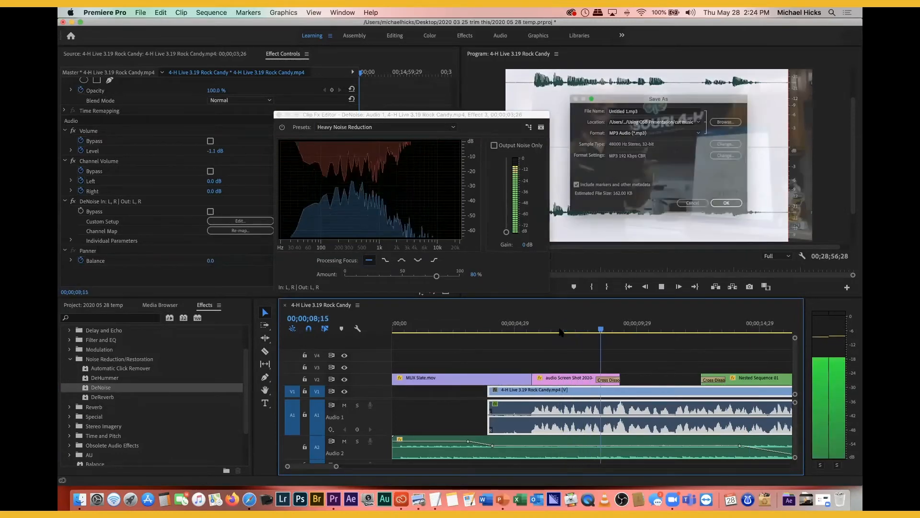
pyautogui.press('space')
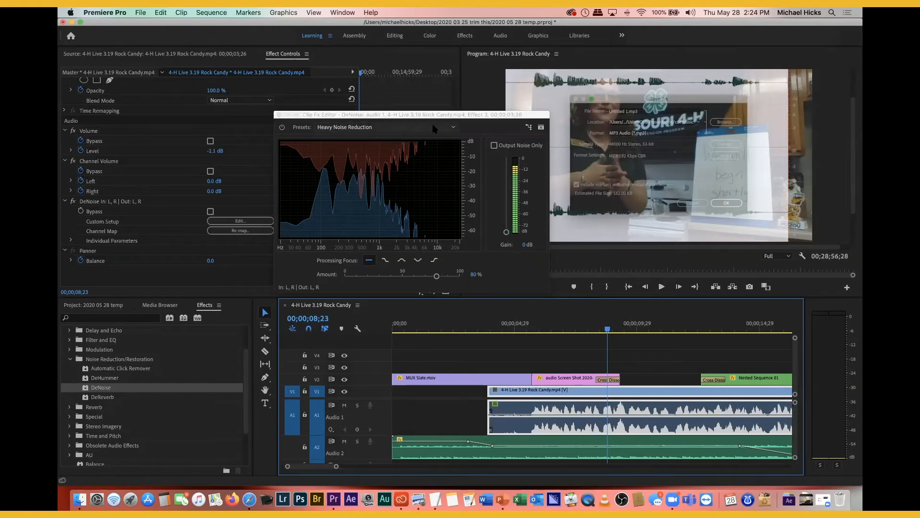
pyautogui.moveTo(444, 115); pyautogui.dragTo(437, 112)
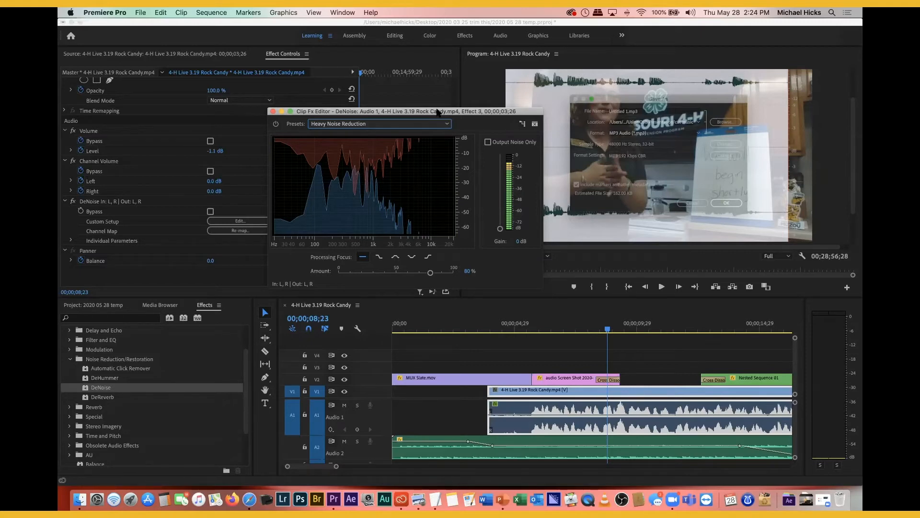
# Step: Return to the project's media list and look through its clips and sequences
pyautogui.click(99, 305)
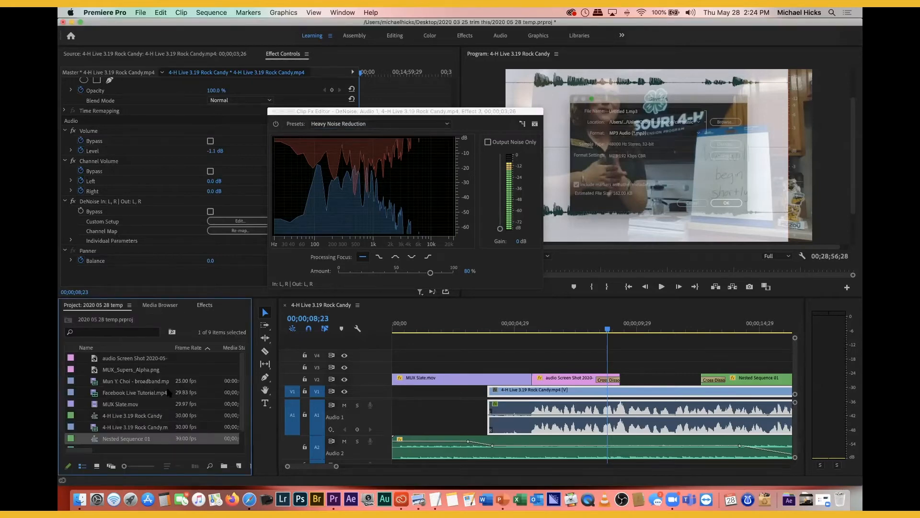
pyautogui.scroll(-1, 123, 397)
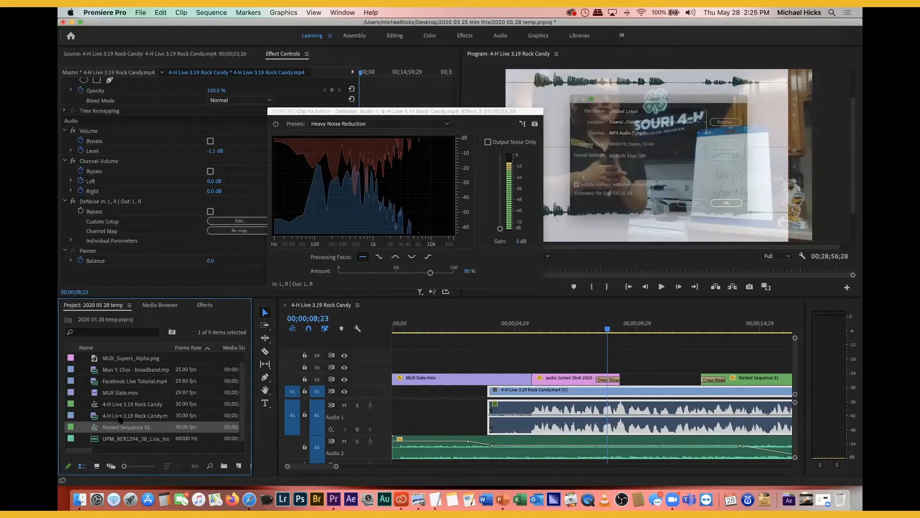
pyautogui.scroll(1, 119, 416)
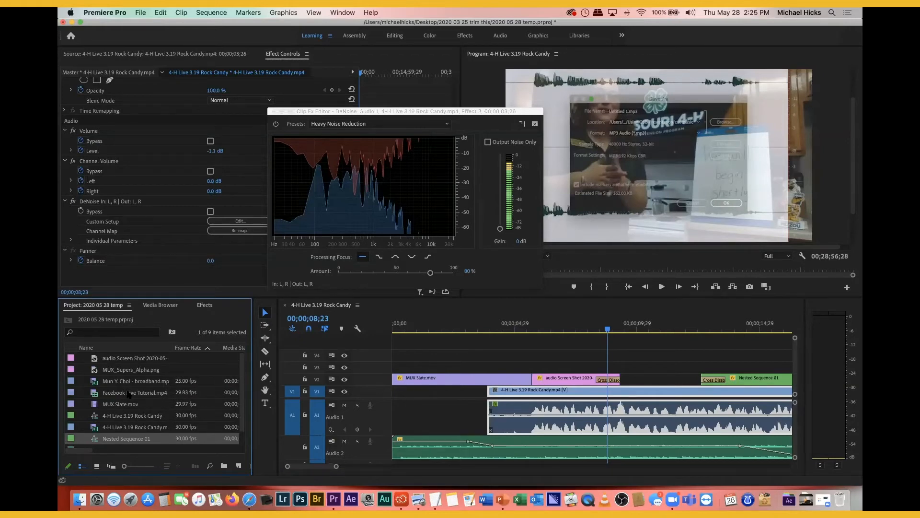
# Step: Open Facebook Live Tutorial.mp4 from the project as a source preview and close the DeNoise effect editor
pyautogui.click(115, 394)
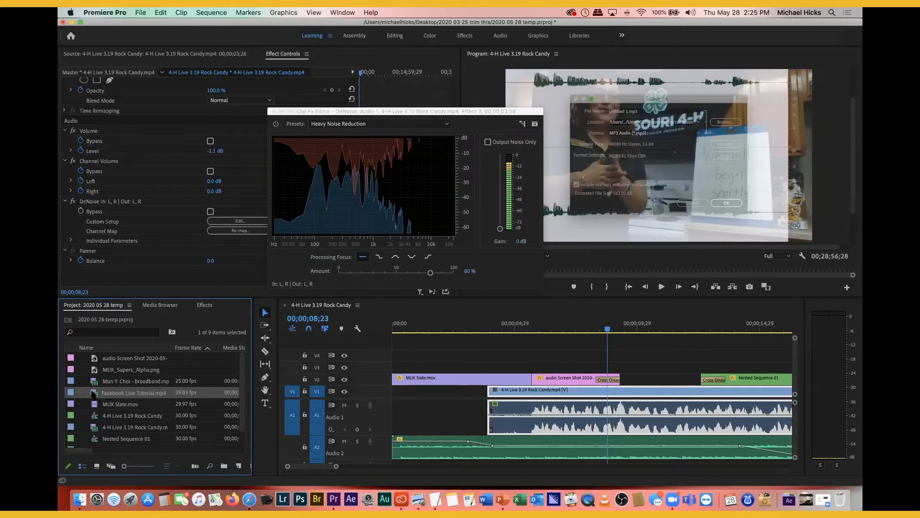
pyautogui.doubleClick(94, 393)
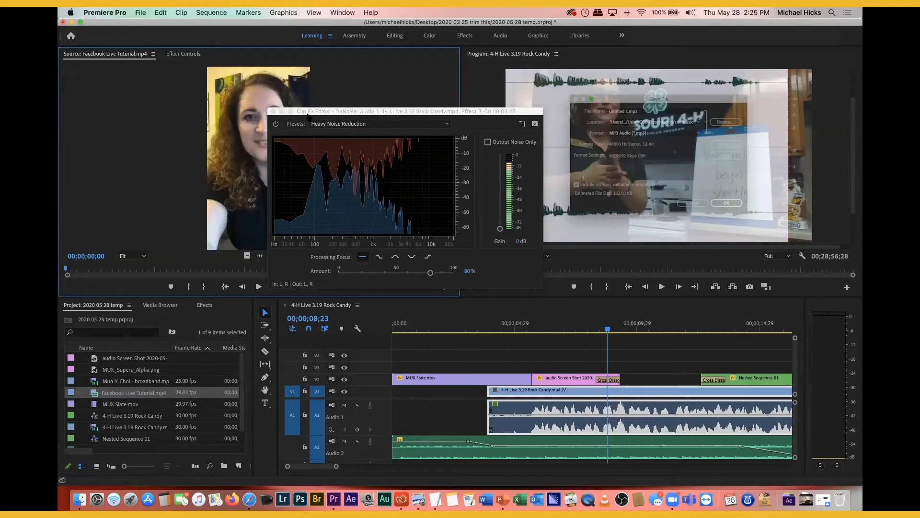
pyautogui.click(273, 111)
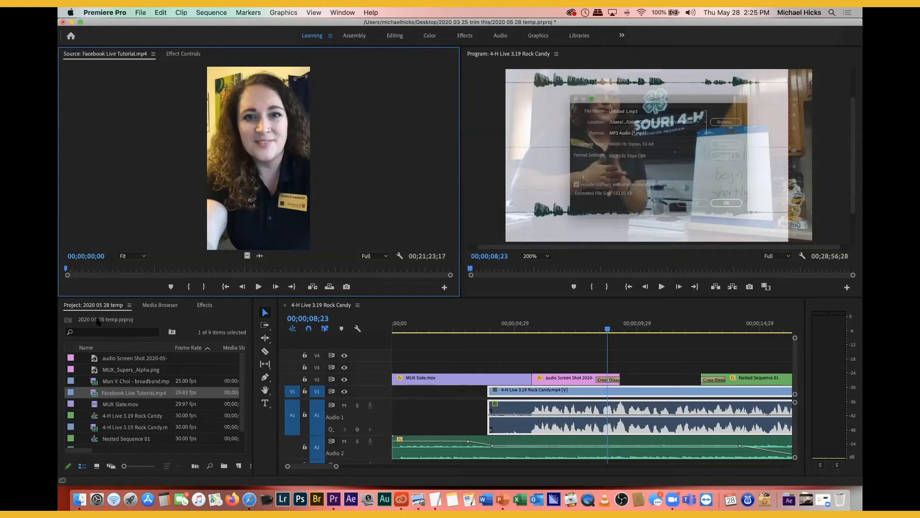
# Step: Create a new sequence named Sequence 01 using the ARRI 1080p 29.97 preset
pyautogui.scroll(-1, 78, 423)
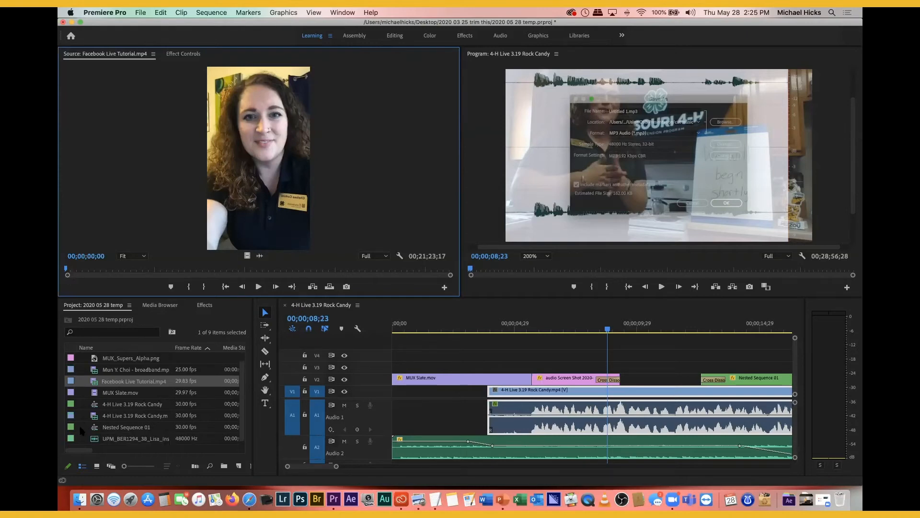
pyautogui.rightClick(82, 404)
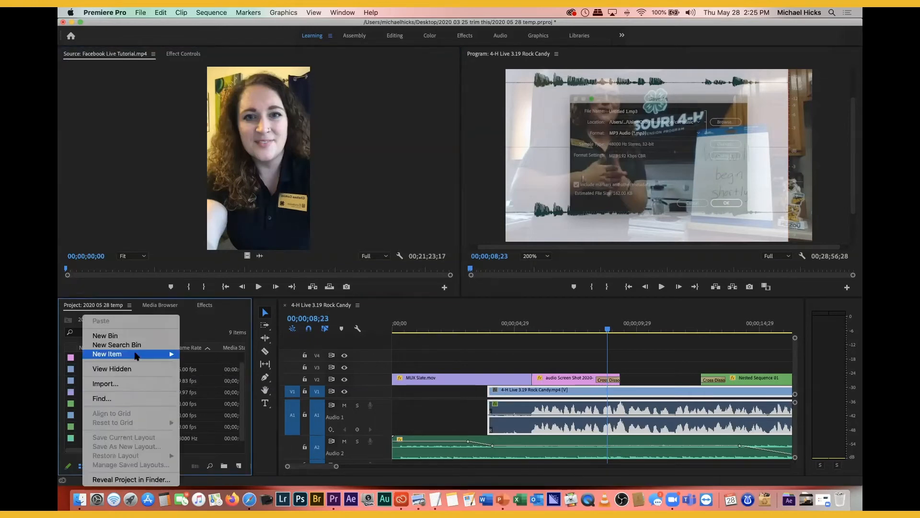
pyautogui.moveTo(137, 355)
pyautogui.click(216, 354)
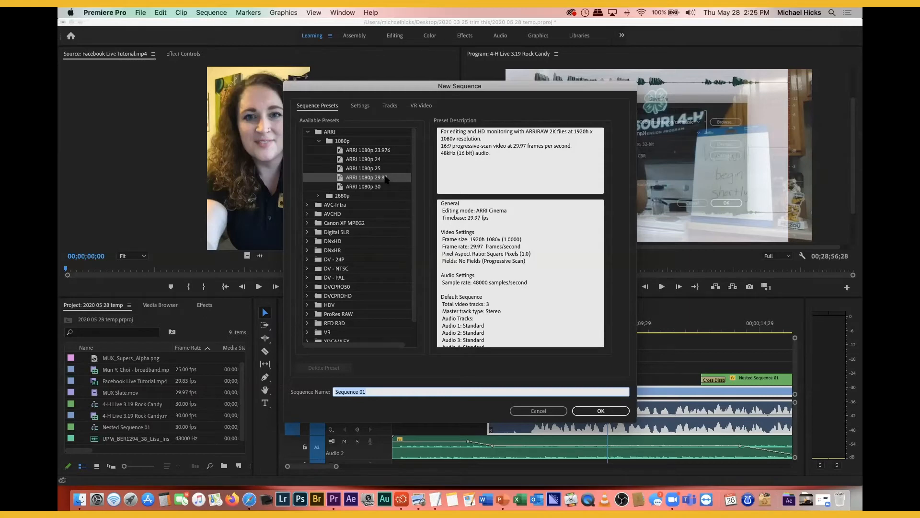
pyautogui.click(601, 411)
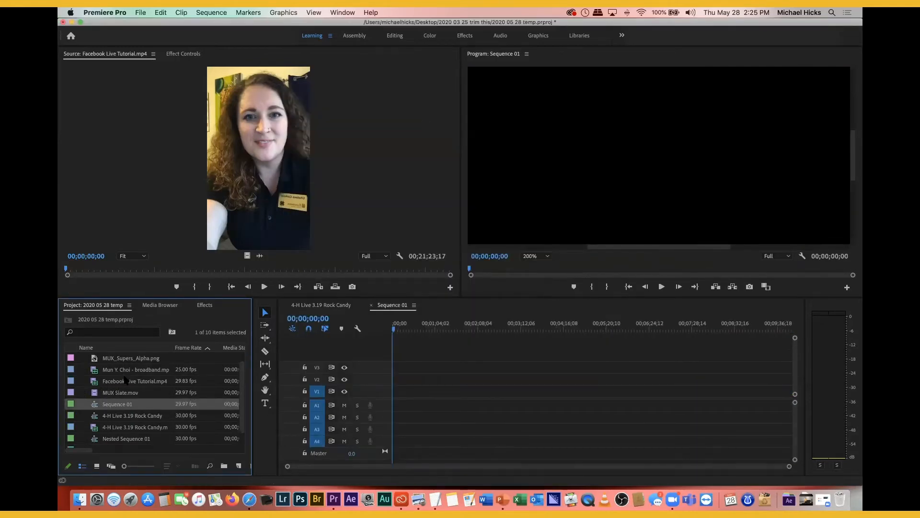
# Step: Place Facebook Live Tutorial.mp4 at the start of Sequence 01 on V1, keeping the existing sequence settings
pyautogui.click(110, 383)
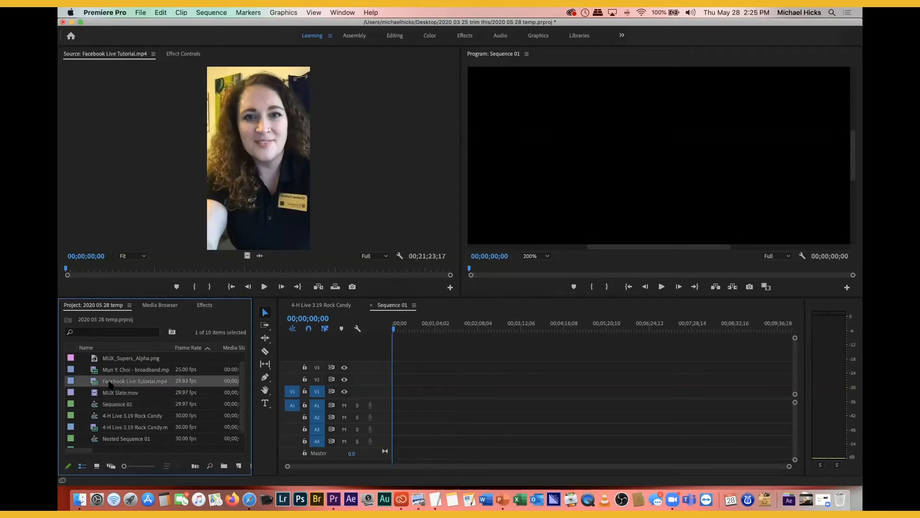
pyautogui.moveTo(95, 384); pyautogui.dragTo(394, 396)
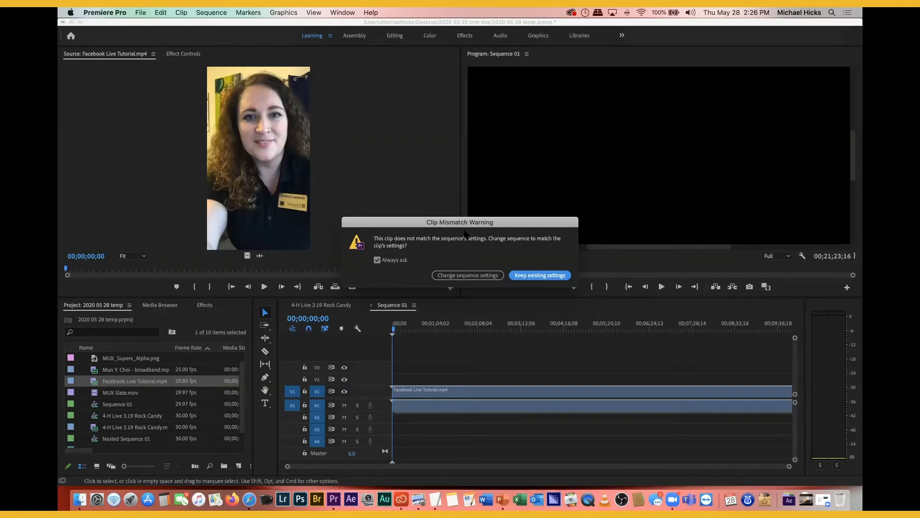
pyautogui.click(532, 276)
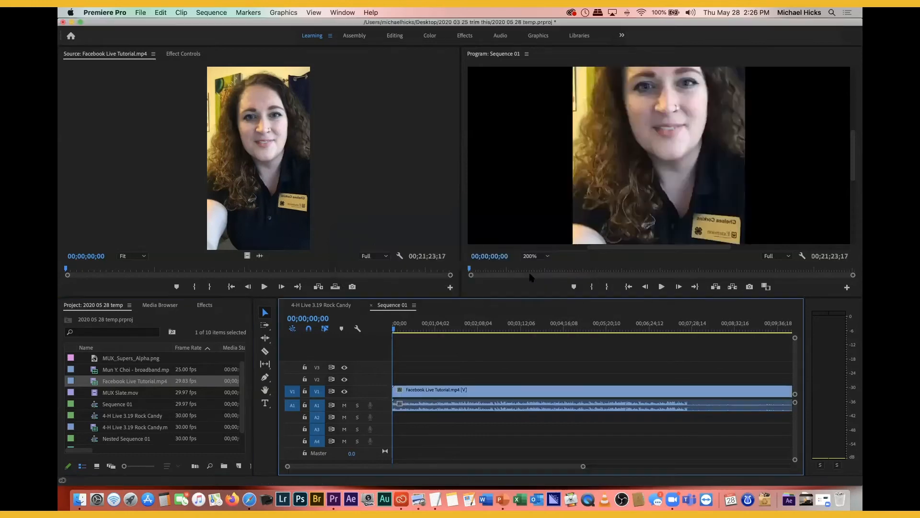
# Step: Fit the program preview to its frame and scale the Facebook Live Tutorial.mp4 clip to about 168.2
pyautogui.click(423, 392)
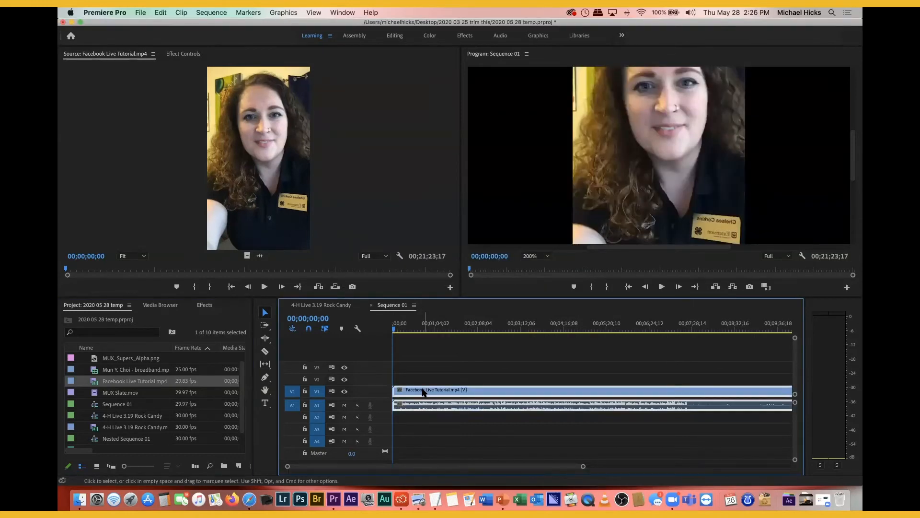
pyautogui.doubleClick(423, 392)
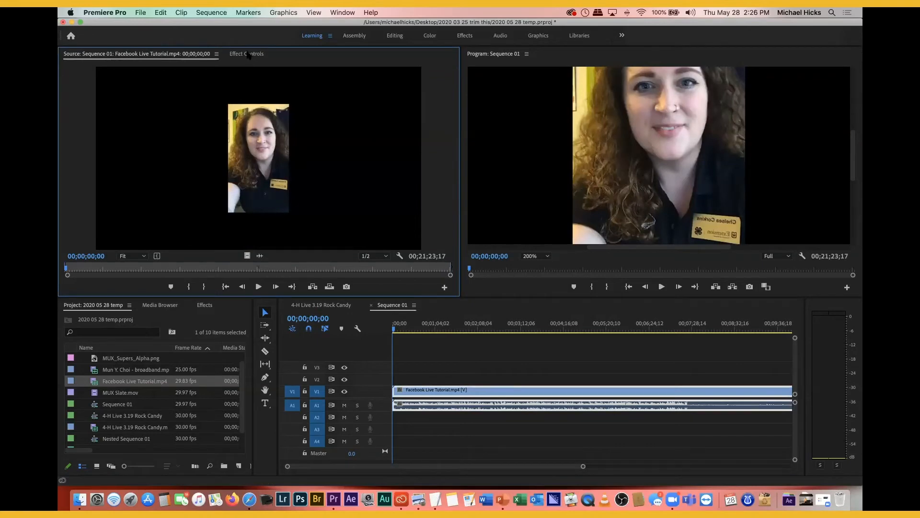
pyautogui.click(249, 54)
pyautogui.click(546, 256)
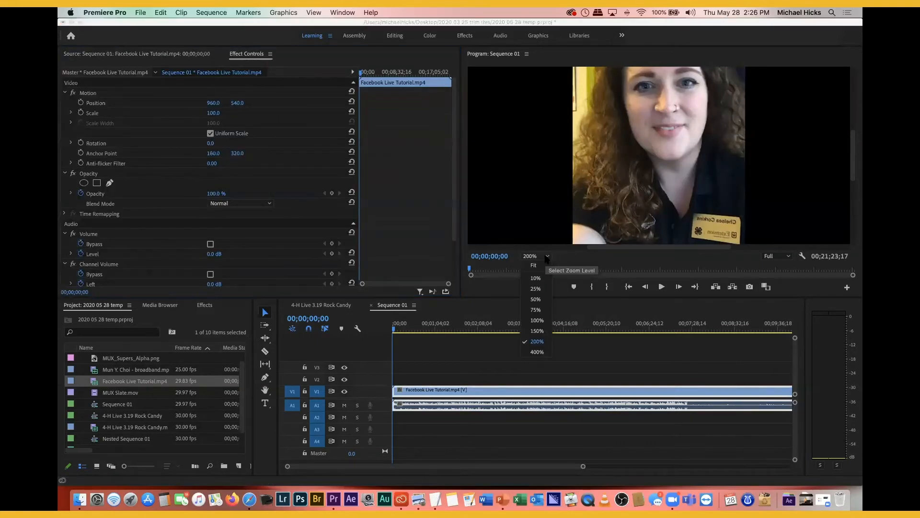
pyautogui.click(534, 265)
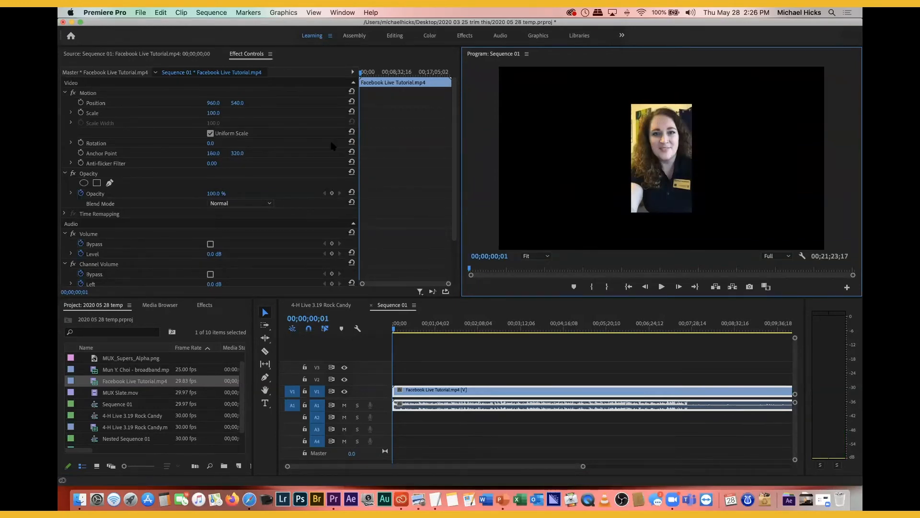
pyautogui.click(71, 112)
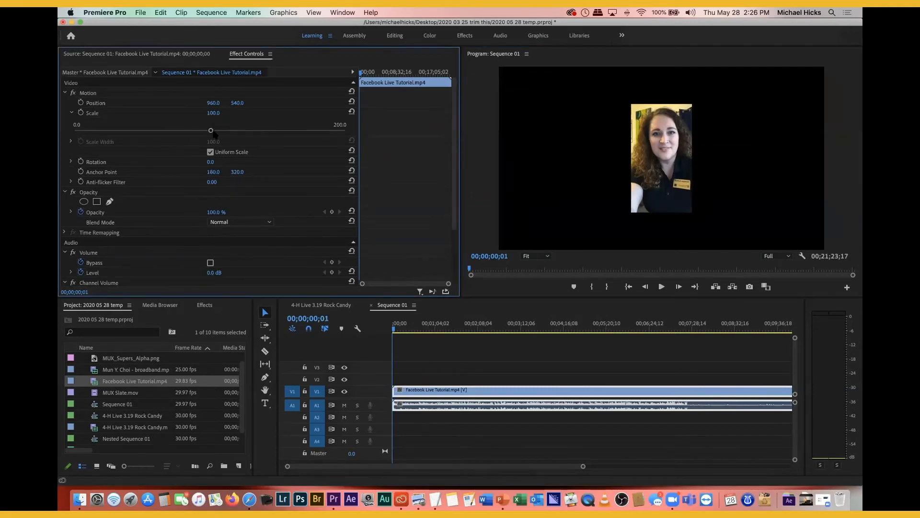
pyautogui.moveTo(212, 131); pyautogui.dragTo(302, 147)
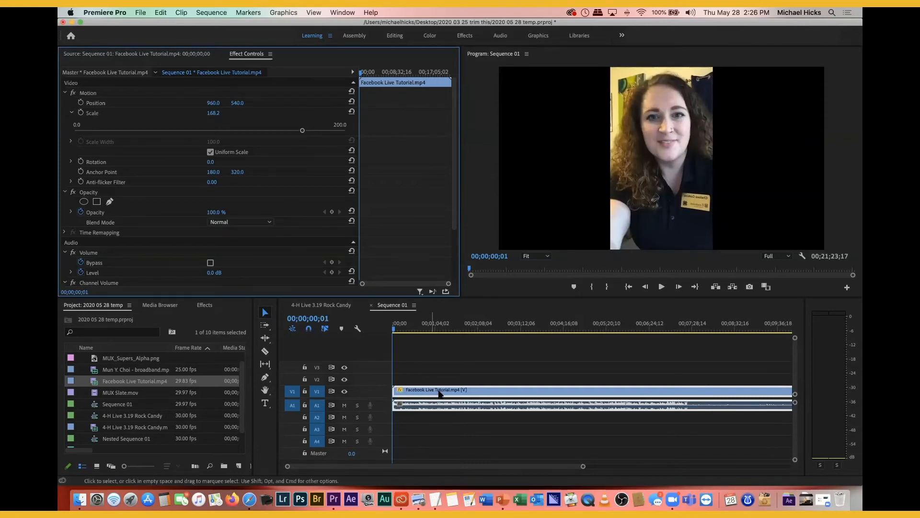
# Step: Move the Facebook Live Tutorial.mp4 video up to track V2, keeping it at the sequence start
pyautogui.click(442, 392)
pyautogui.moveTo(456, 390); pyautogui.dragTo(459, 388)
pyautogui.moveTo(458, 388); pyautogui.dragTo(450, 382)
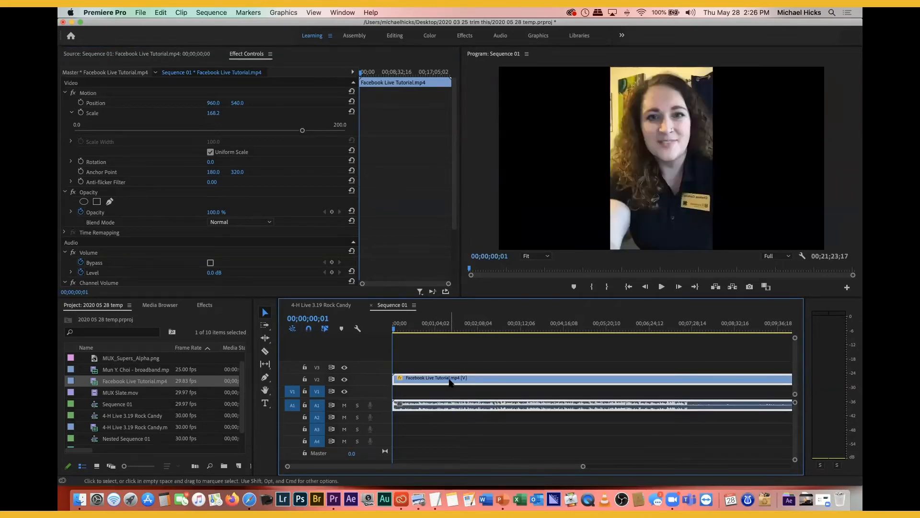
# Step: Create a 1920 × 1080 Black Video item at 29.97 fps and place it on V1 beneath the portrait clip
pyautogui.rightClick(82, 405)
pyautogui.moveTo(124, 354)
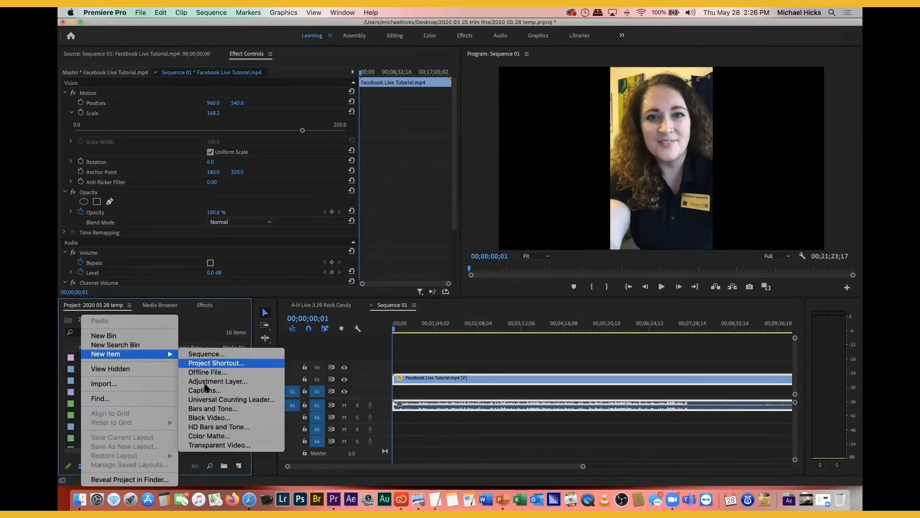
pyautogui.click(209, 417)
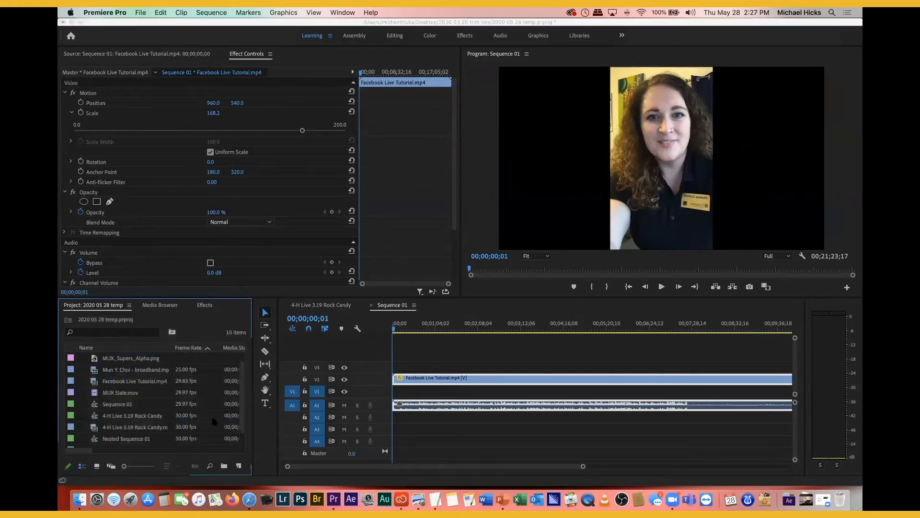
pyautogui.click(518, 290)
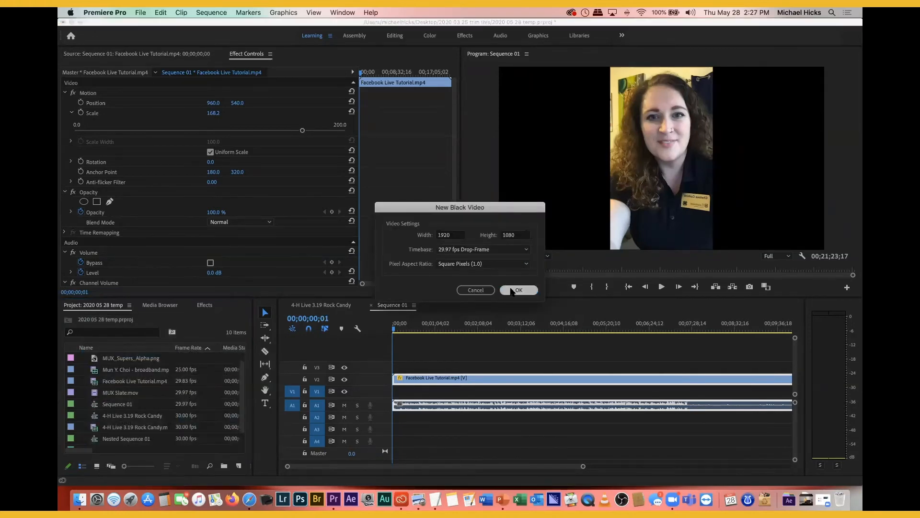
pyautogui.moveTo(94, 360); pyautogui.dragTo(740, 391)
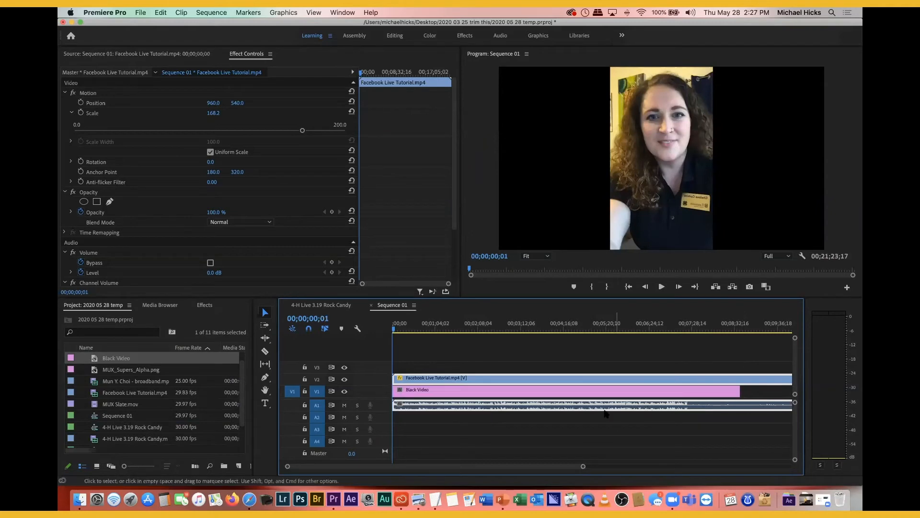
# Step: Delete the Black Video clip from V1 and import Vignette Background_Gold.jpg from the Production Tool Box folder in Finder
pyautogui.click(587, 391)
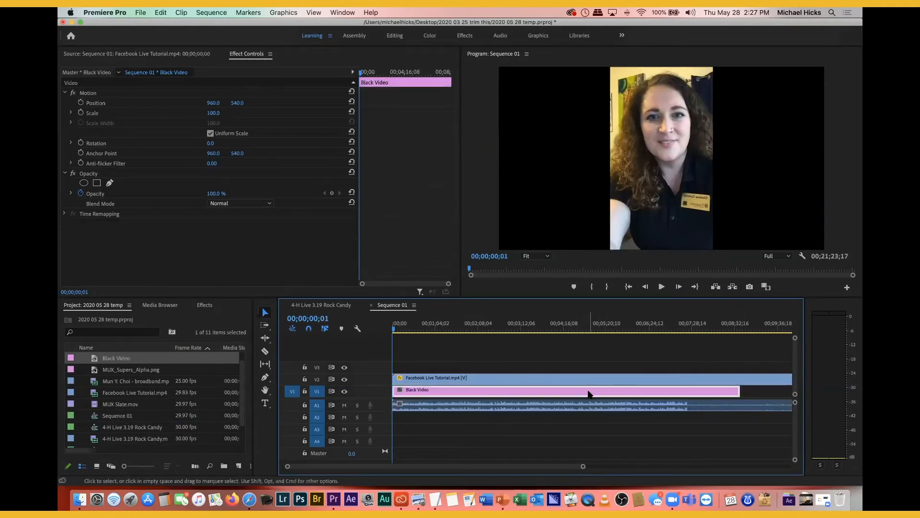
pyautogui.press('Delete')
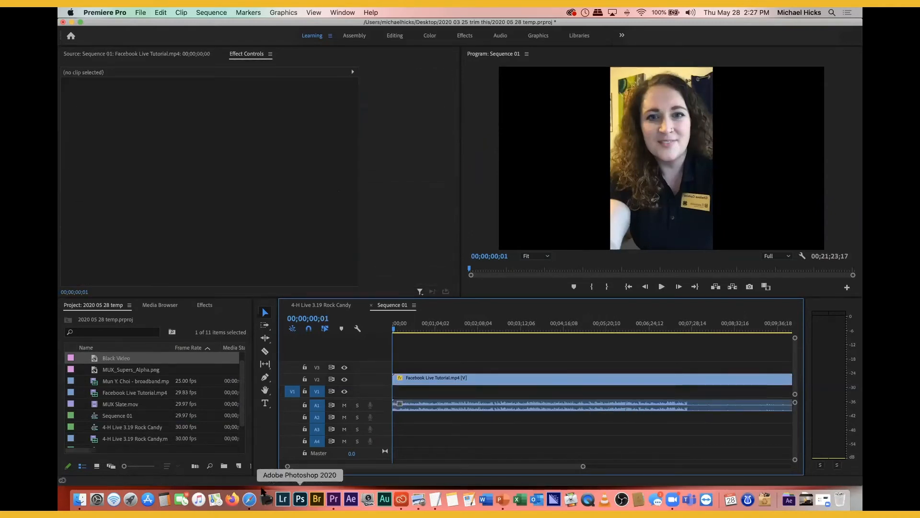
pyautogui.click(80, 500)
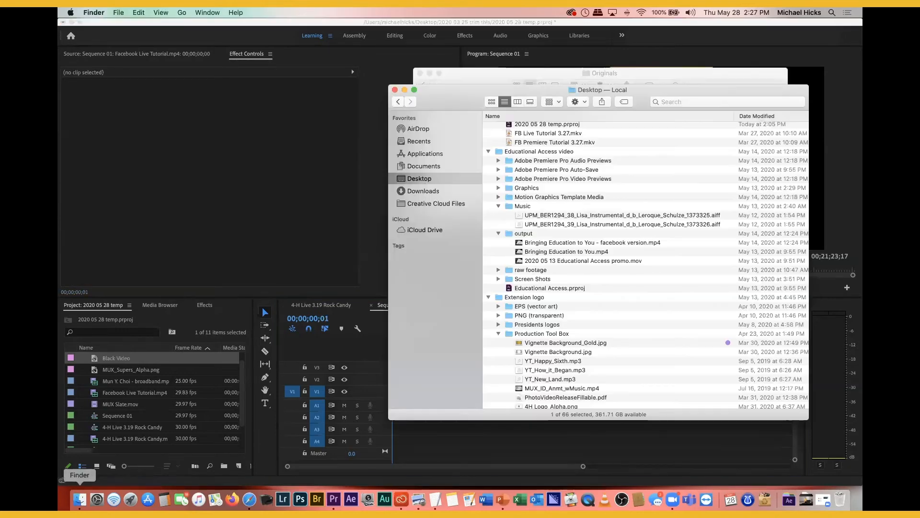
pyautogui.scroll(-5, 581, 271)
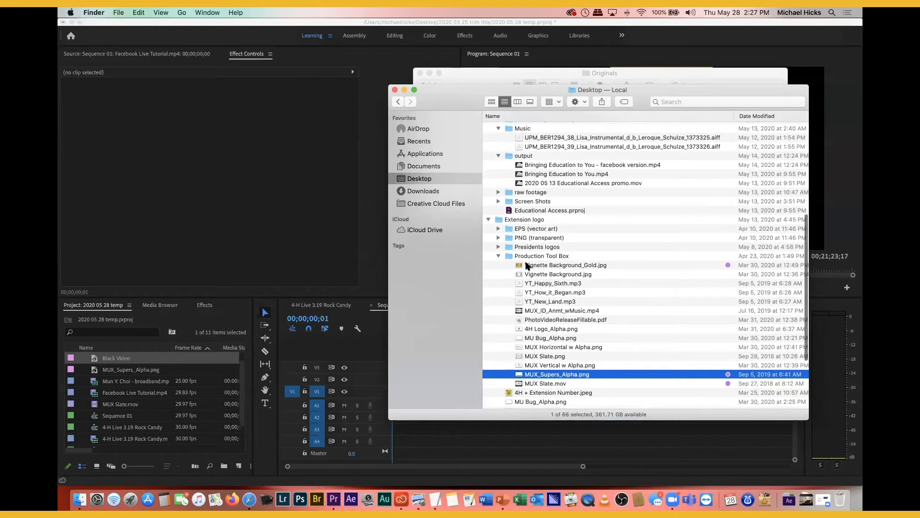
pyautogui.click(522, 266)
pyautogui.moveTo(521, 266); pyautogui.dragTo(152, 408)
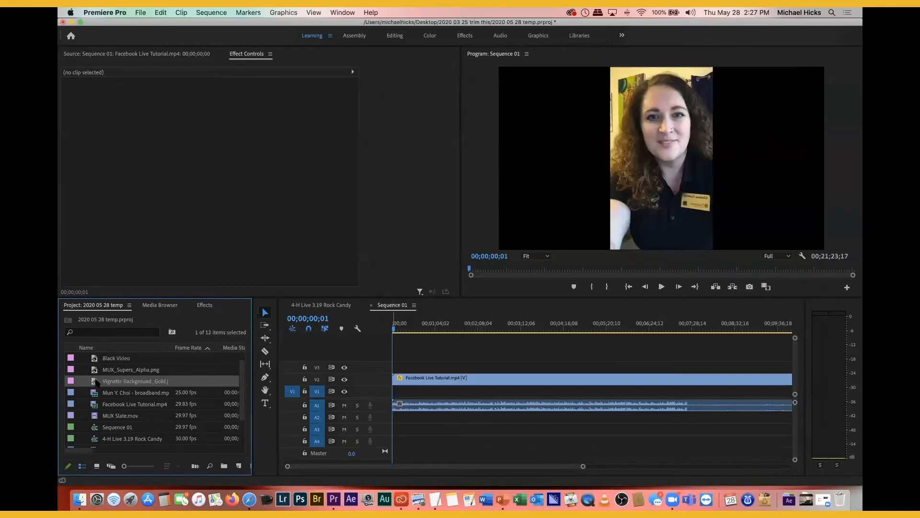
# Step: Place Vignette Background_Gold.jpg at the start of V1 and extend it beneath the Facebook Live Tutorial.mp4 clip
pyautogui.click(97, 382)
pyautogui.moveTo(90, 384); pyautogui.dragTo(394, 392)
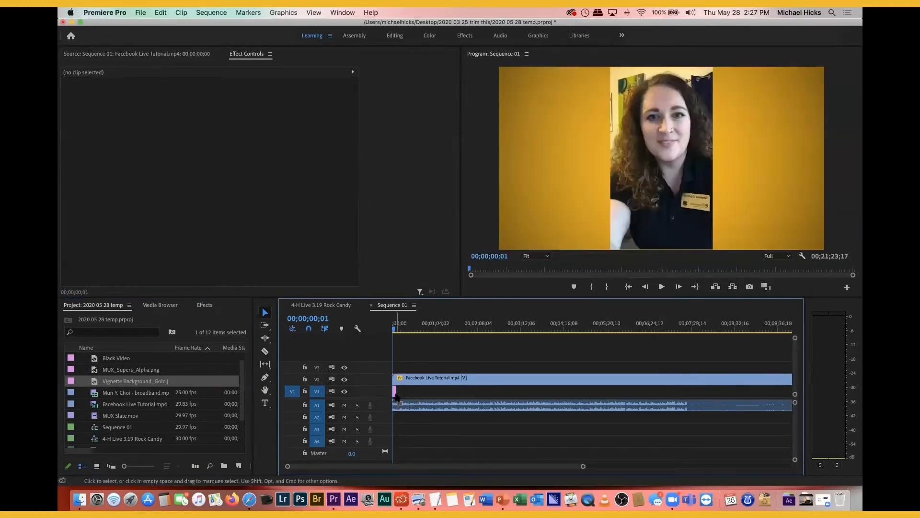
pyautogui.moveTo(396, 392); pyautogui.dragTo(828, 387)
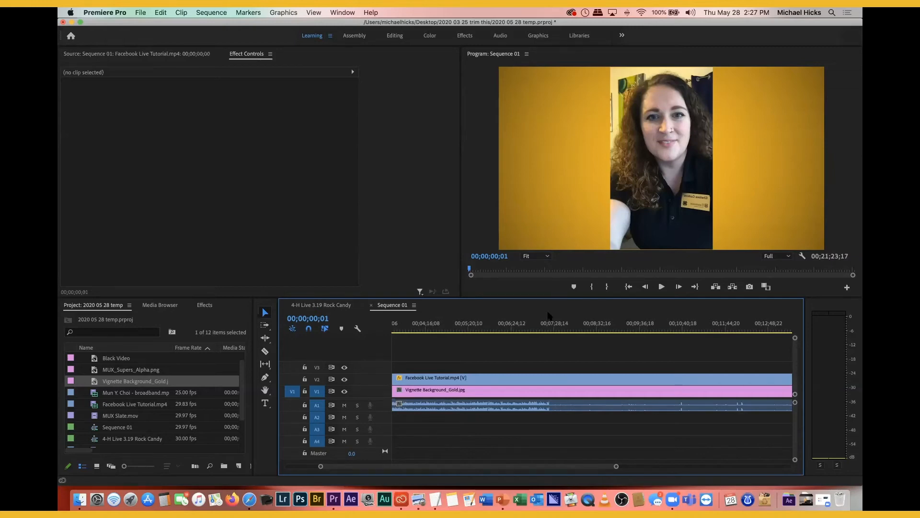
# Step: Apply the Horizontal Flip effect from the Transform video effects to the Facebook Live Tutorial.mp4 clip
pyautogui.click(517, 381)
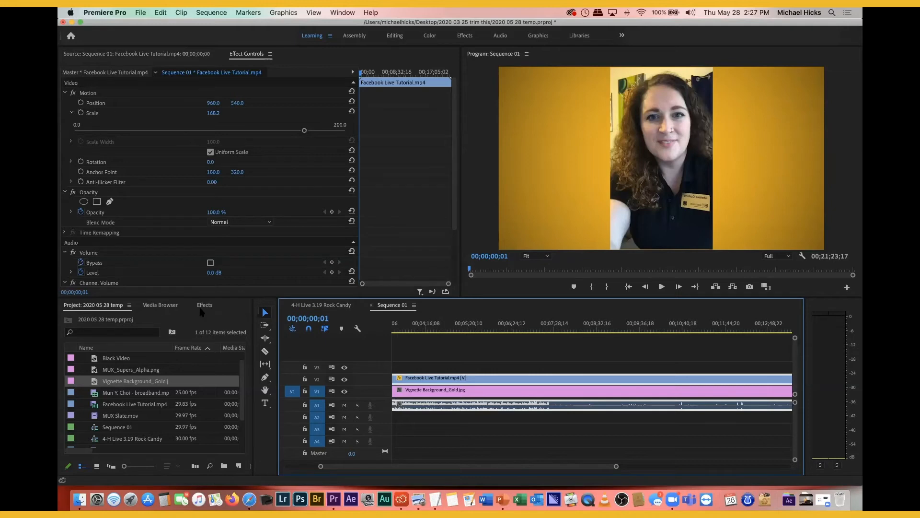
pyautogui.click(204, 306)
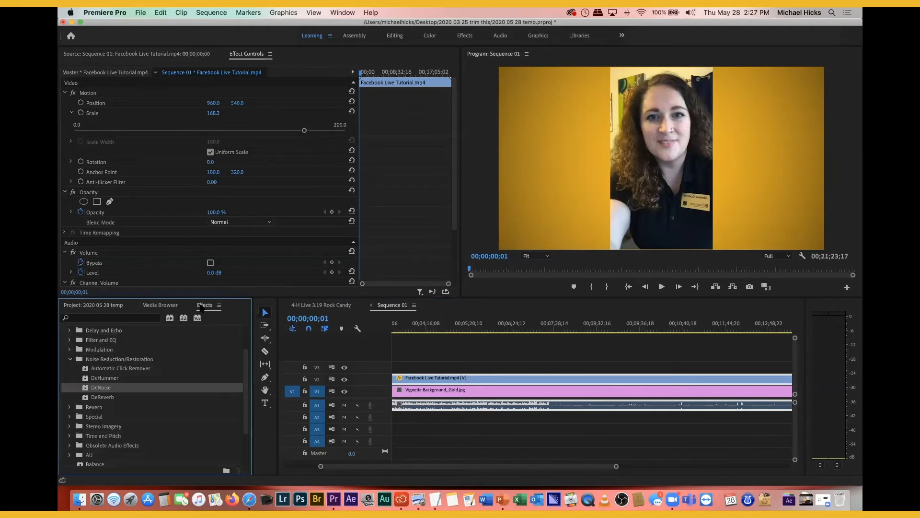
pyautogui.click(69, 359)
pyautogui.scroll(-10, 124, 403)
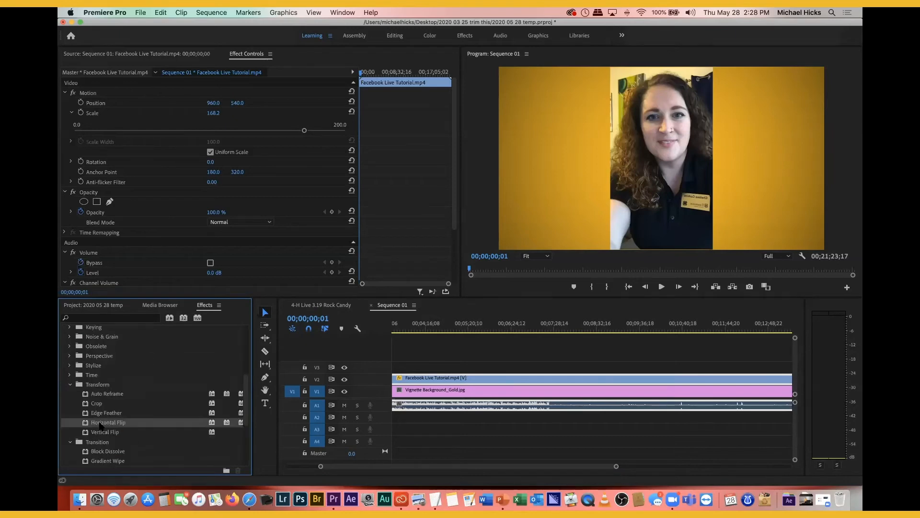
pyautogui.moveTo(103, 423); pyautogui.dragTo(496, 381)
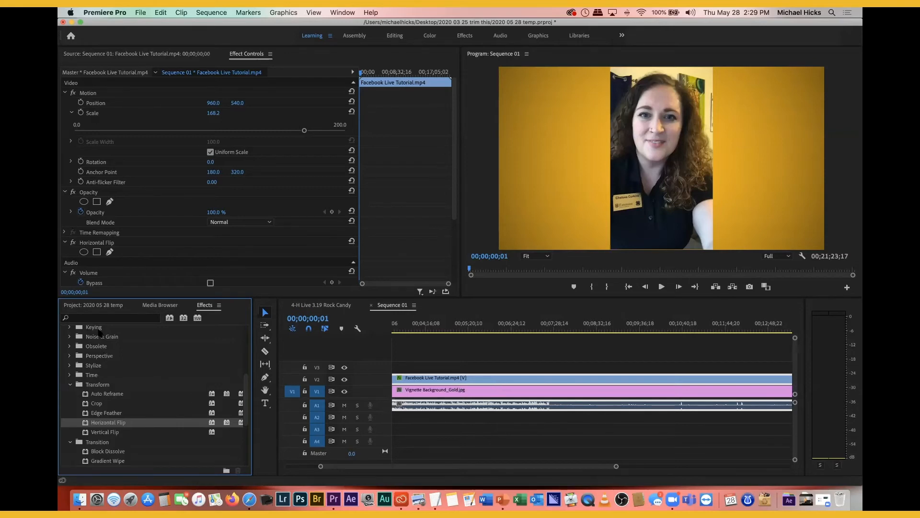
# Step: Search the effects for "crop" and clear the search
pyautogui.click(83, 318)
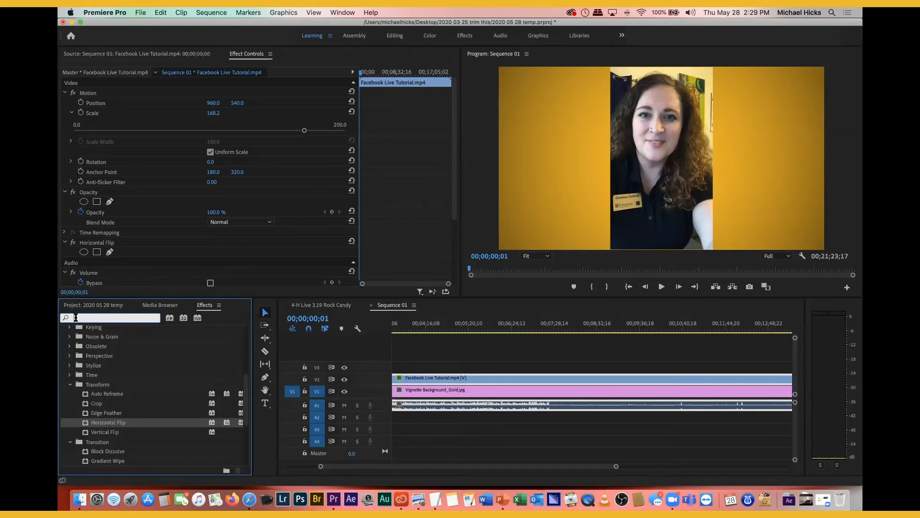
pyautogui.write('crop')
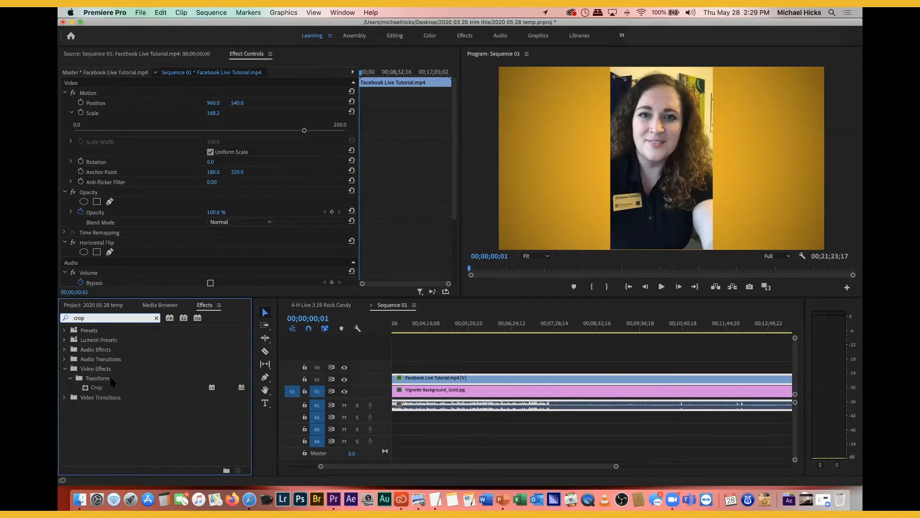
pyautogui.doubleClick(90, 318)
pyautogui.press('BackSpace')
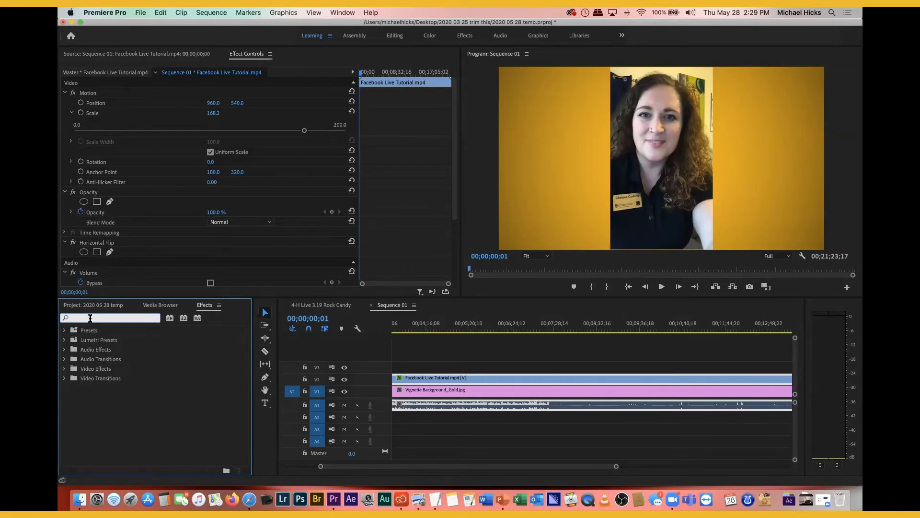
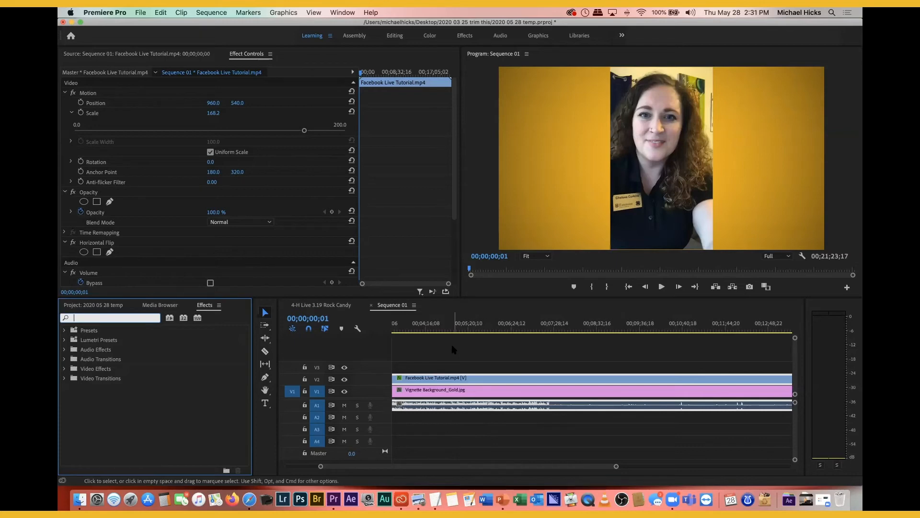
# Step: Shift the Facebook Live Tutorial.mp4 clip sideways over the gold background by setting its horizontal position to 1376
pyautogui.hscroll(2, 485, 329)
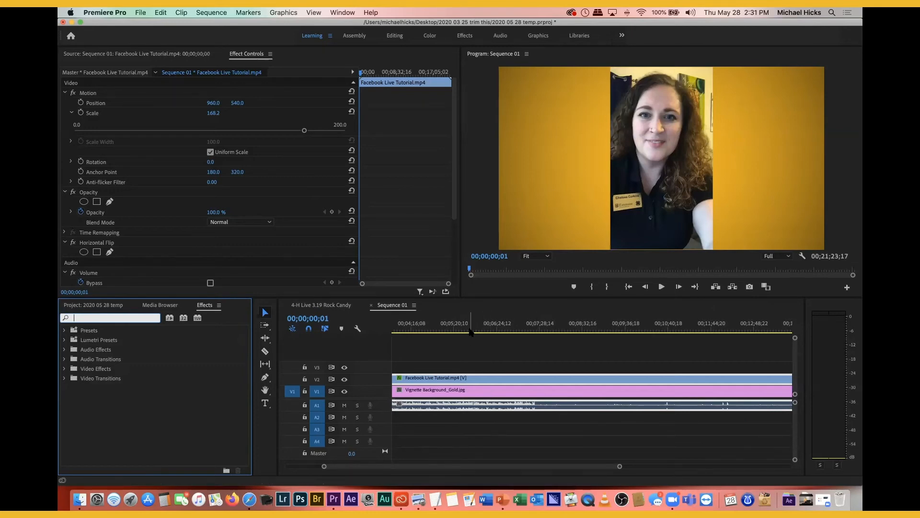
pyautogui.click(469, 329)
pyautogui.moveTo(465, 331); pyautogui.dragTo(484, 330)
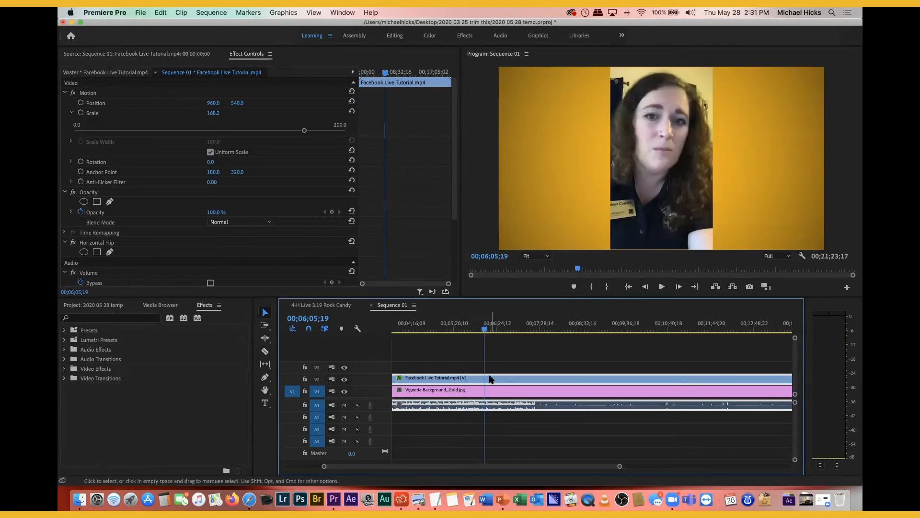
pyautogui.click(218, 106)
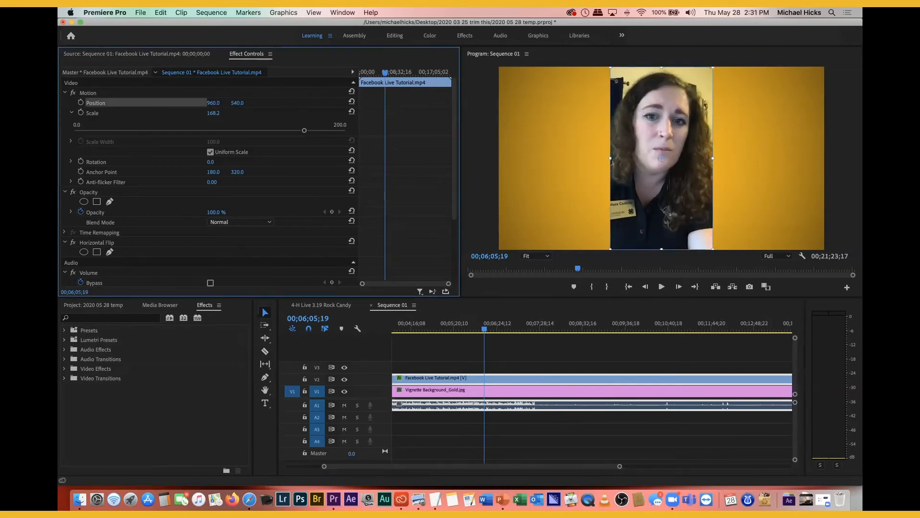
pyautogui.click(195, 112)
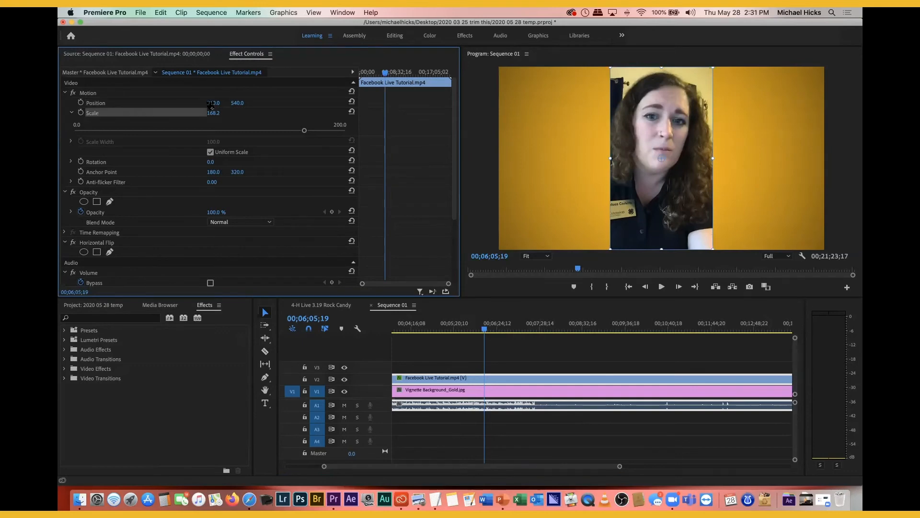
pyautogui.moveTo(212, 103); pyautogui.dragTo(443, 102)
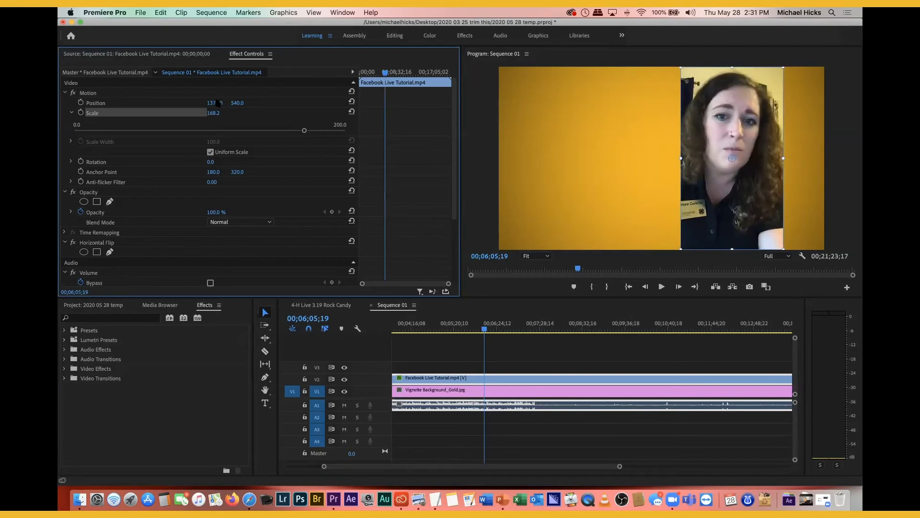
pyautogui.click(266, 404)
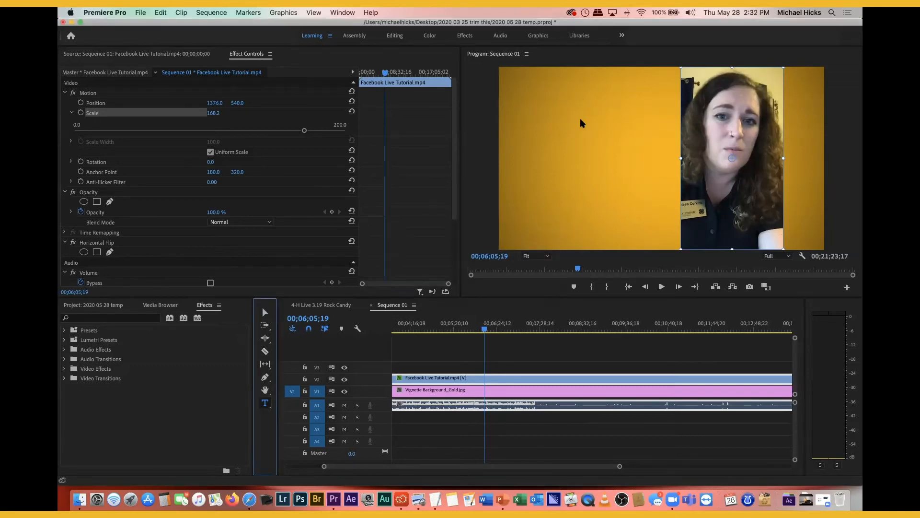
# Step: Place the audio Screen Shot image from the project on V3 above the Facebook Live clip, at about 00;05;32;19
pyautogui.click(100, 307)
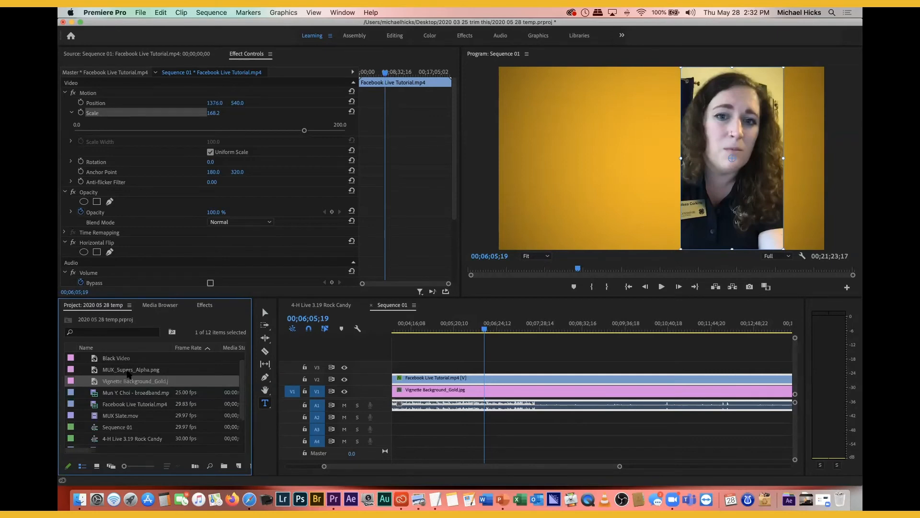
pyautogui.scroll(-2, 128, 374)
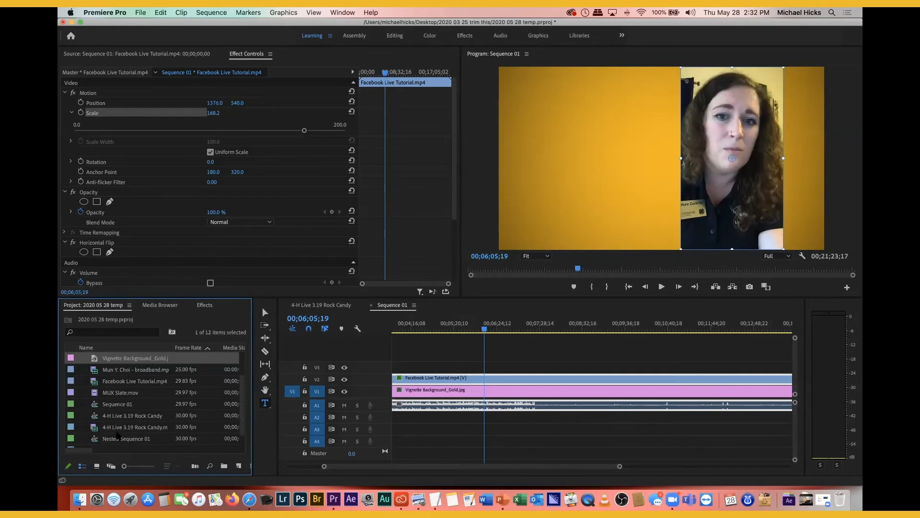
pyautogui.scroll(-1, 118, 433)
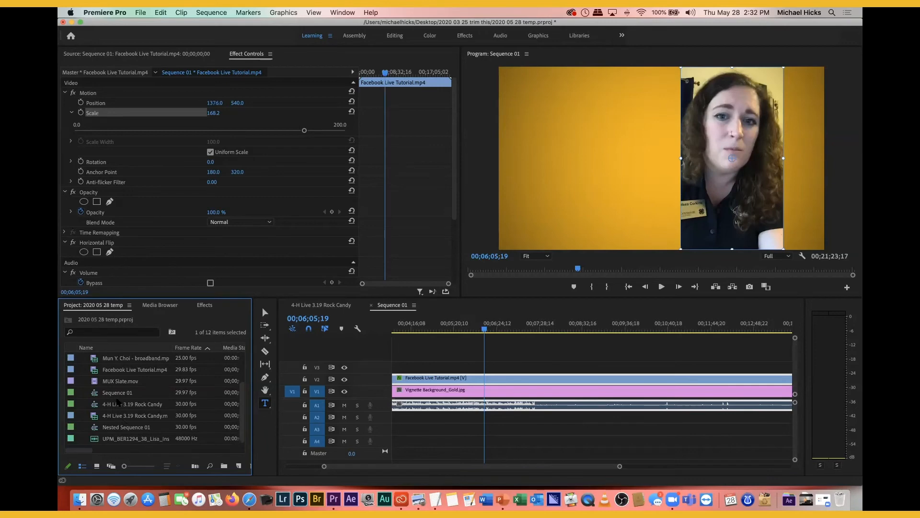
pyautogui.scroll(4, 120, 429)
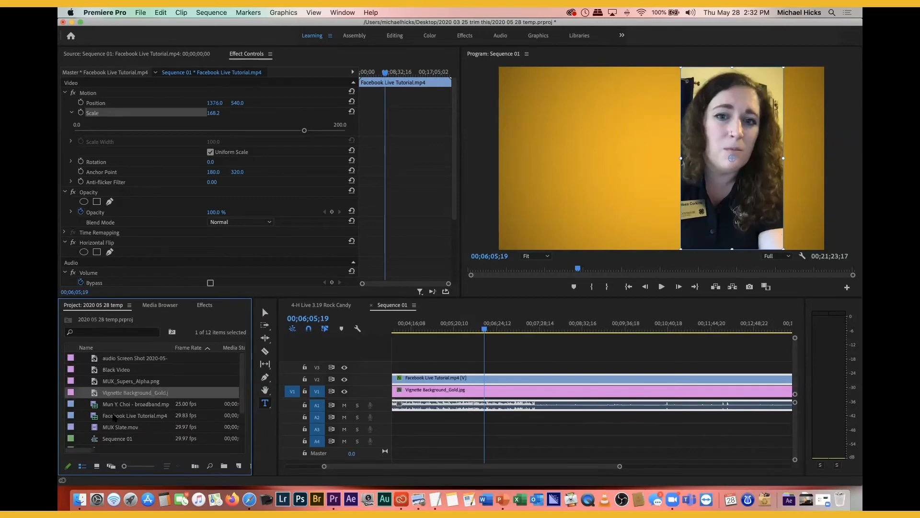
pyautogui.scroll(-2, 118, 407)
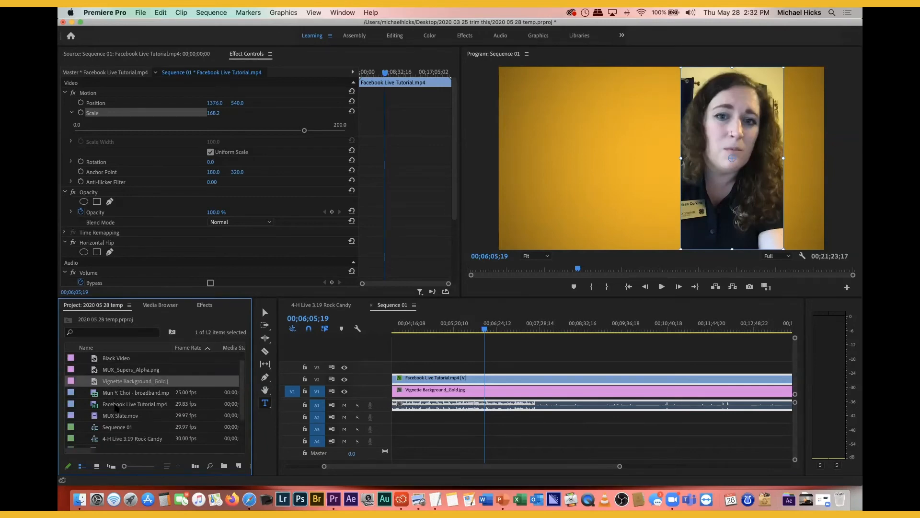
pyautogui.scroll(-2, 119, 407)
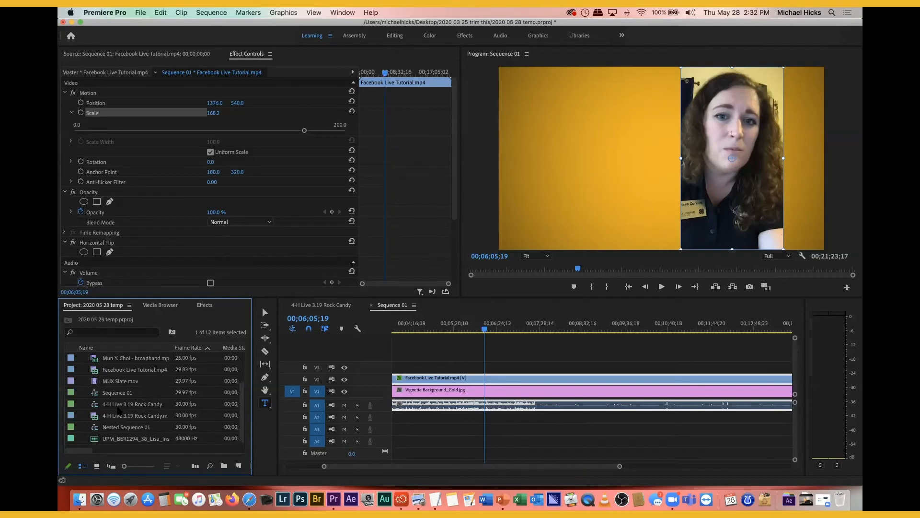
pyautogui.scroll(3, 113, 434)
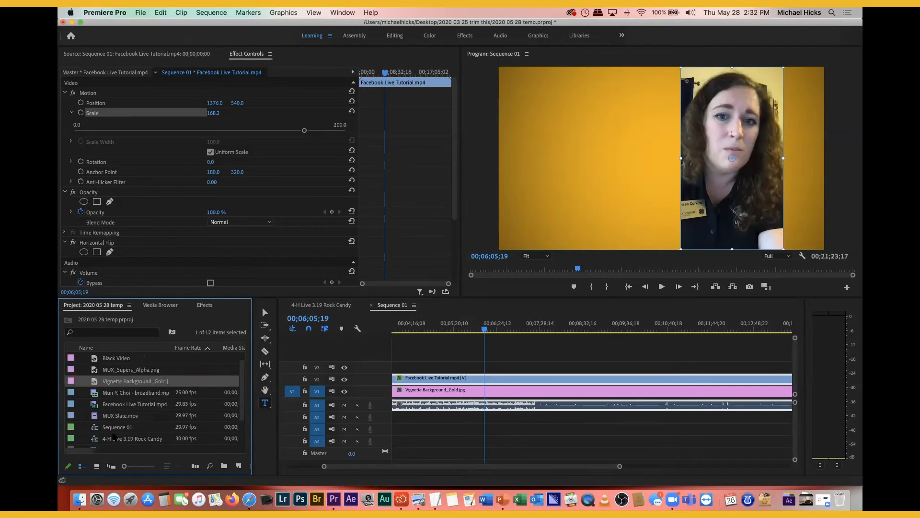
pyautogui.scroll(1, 113, 436)
pyautogui.click(102, 361)
pyautogui.moveTo(94, 360); pyautogui.dragTo(464, 367)
pyautogui.click(463, 330)
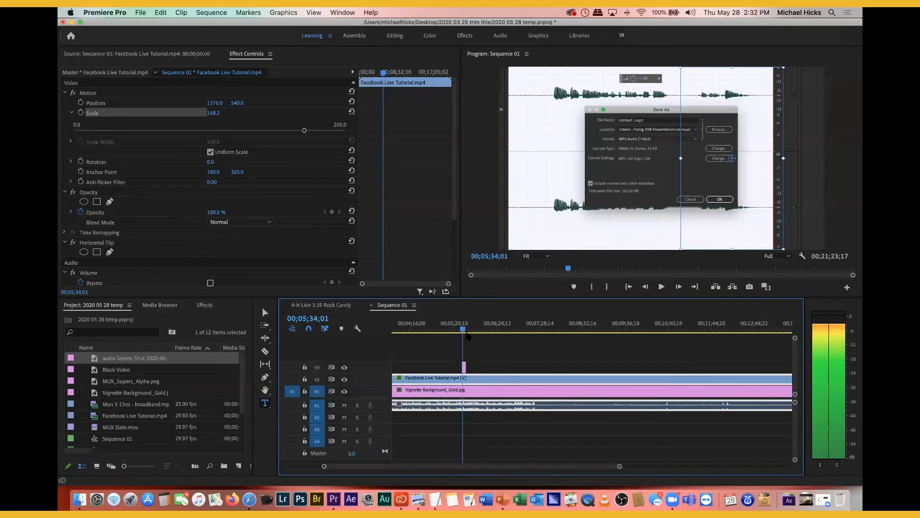
pyautogui.moveTo(467, 333); pyautogui.dragTo(464, 334)
# Step: Scale the screenshot clip on V3 to 26.1 and set its position to 524, 358
pyautogui.click(464, 366)
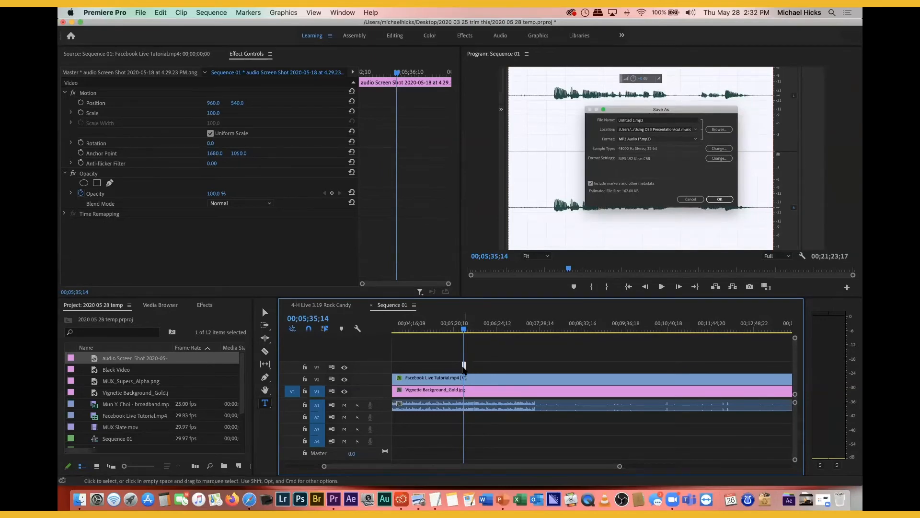
pyautogui.doubleClick(463, 367)
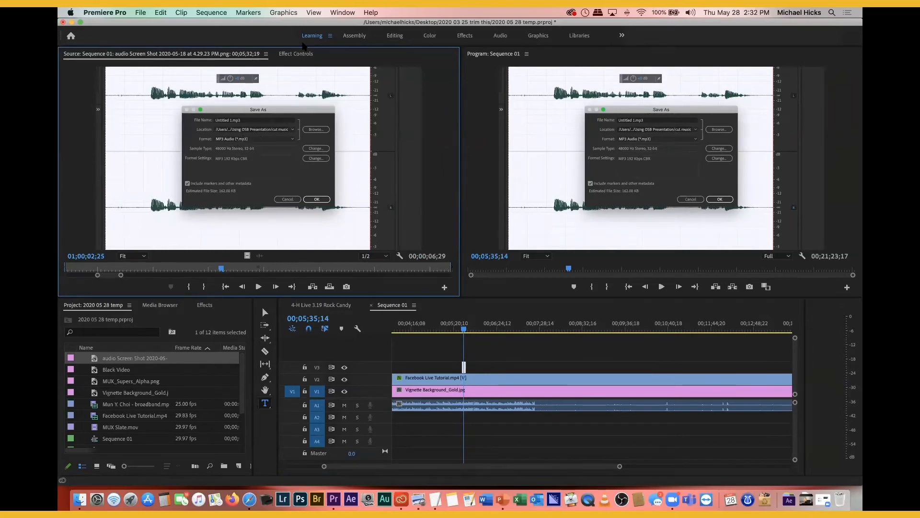
pyautogui.click(296, 54)
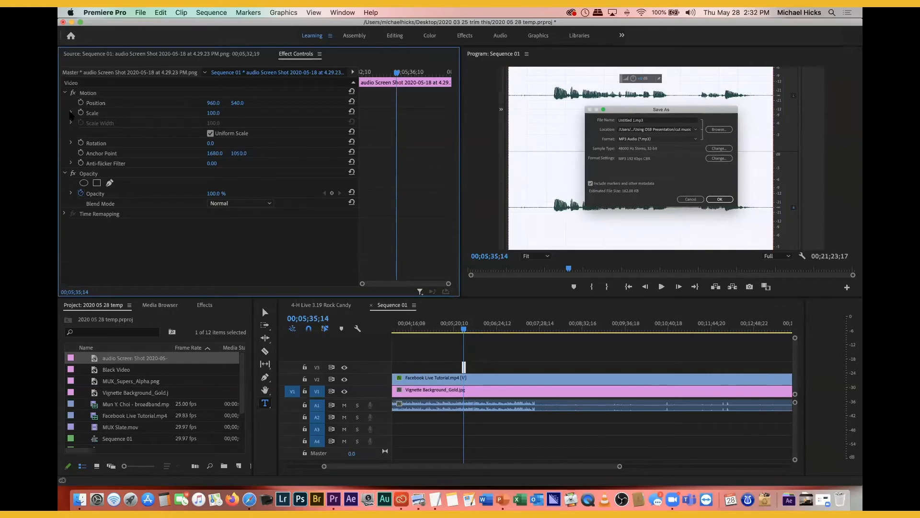
pyautogui.click(71, 113)
pyautogui.moveTo(210, 131); pyautogui.dragTo(110, 131)
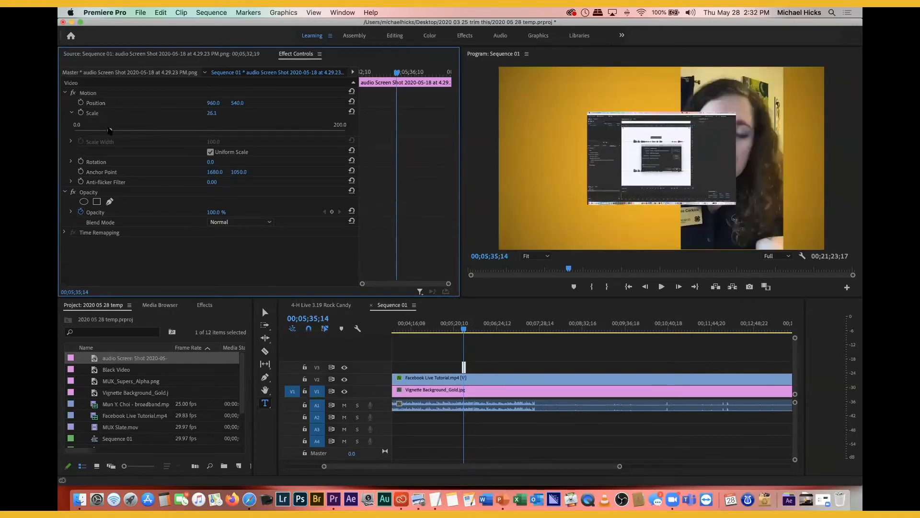
pyautogui.moveTo(211, 103); pyautogui.dragTo(86, 104)
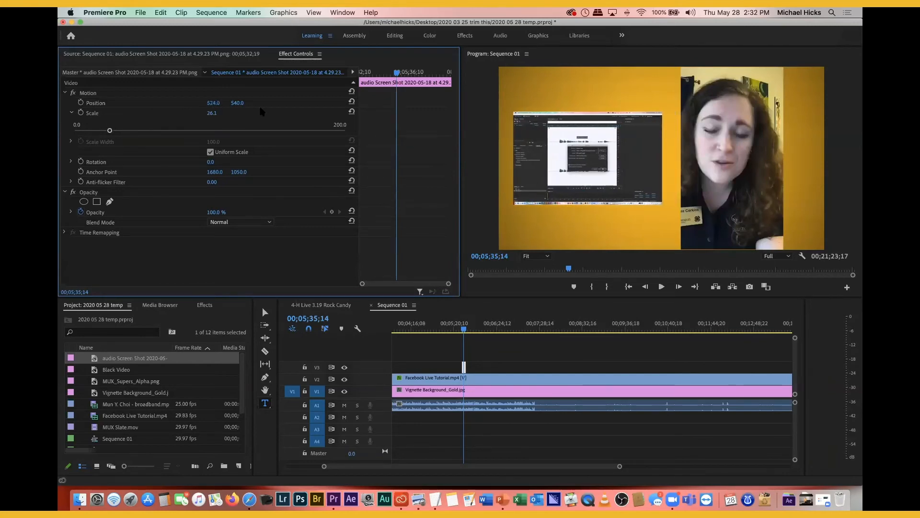
pyautogui.moveTo(238, 103); pyautogui.dragTo(151, 103)
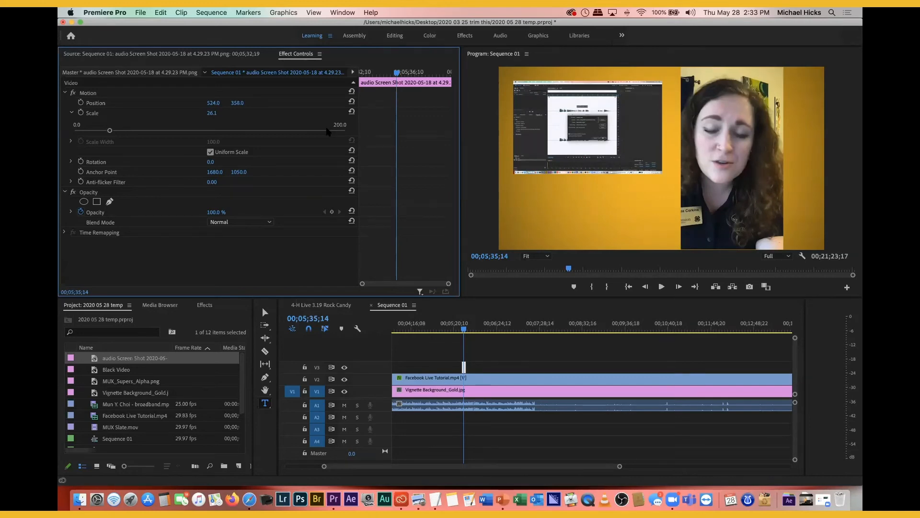
# Step: Add a text graphic reading "Text" on the gold area below the screenshot at 00;05;35;14
pyautogui.click(264, 404)
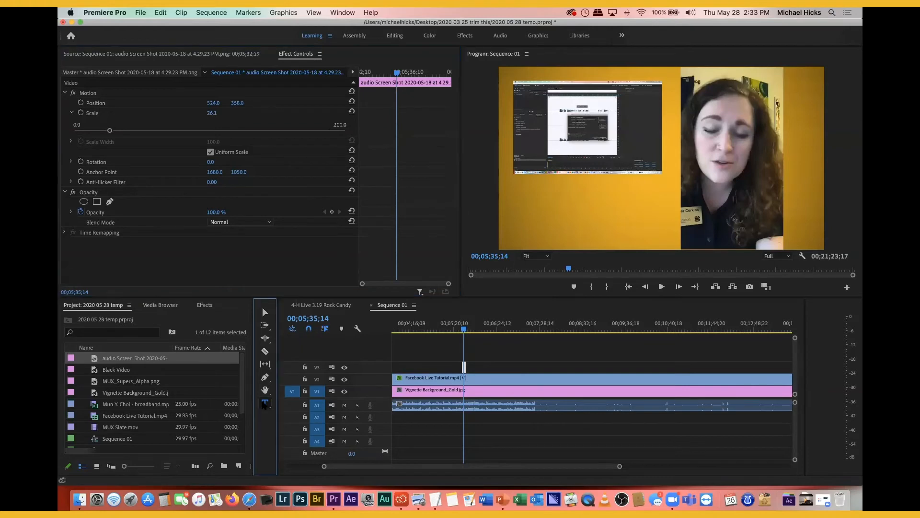
pyautogui.click(433, 346)
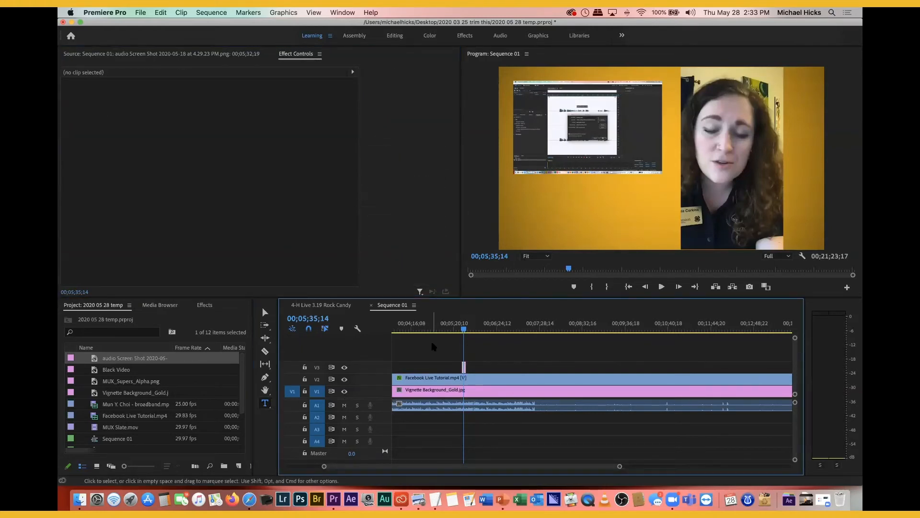
pyautogui.press('=')
pyautogui.press('=')
pyautogui.press('=')
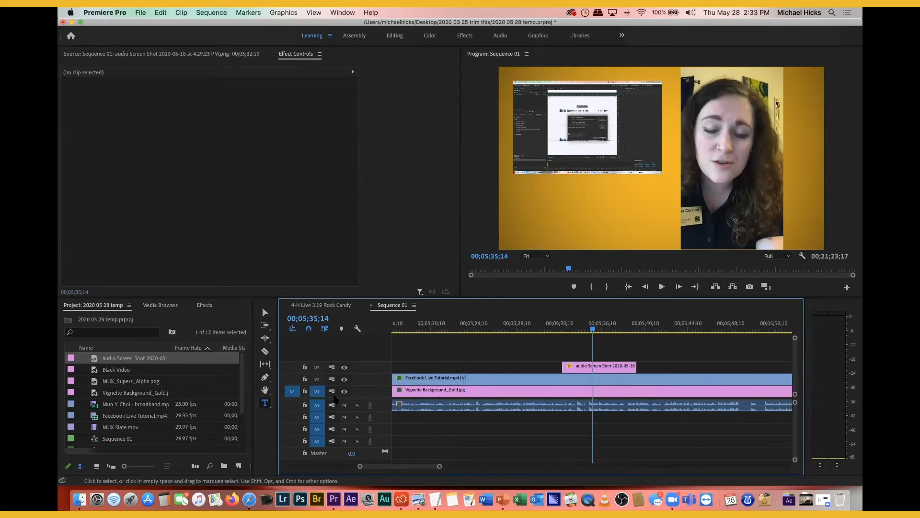
pyautogui.click(265, 403)
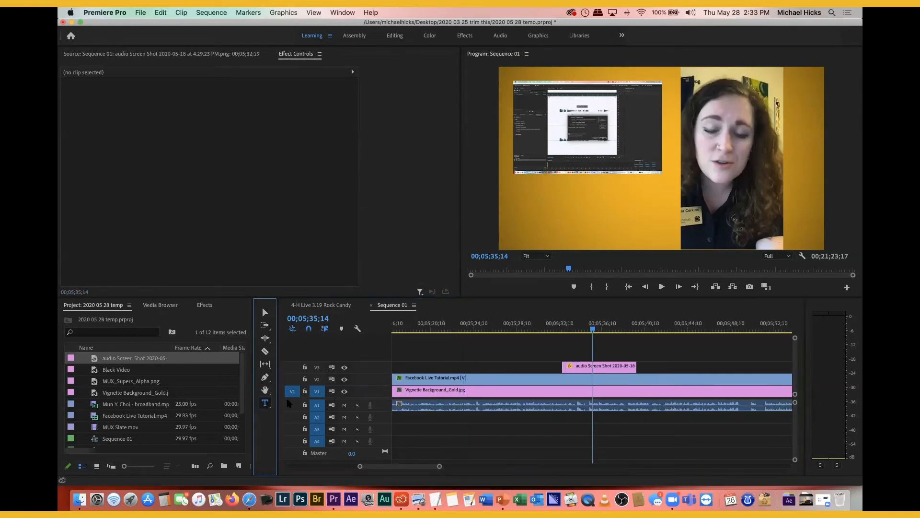
pyautogui.click(525, 198)
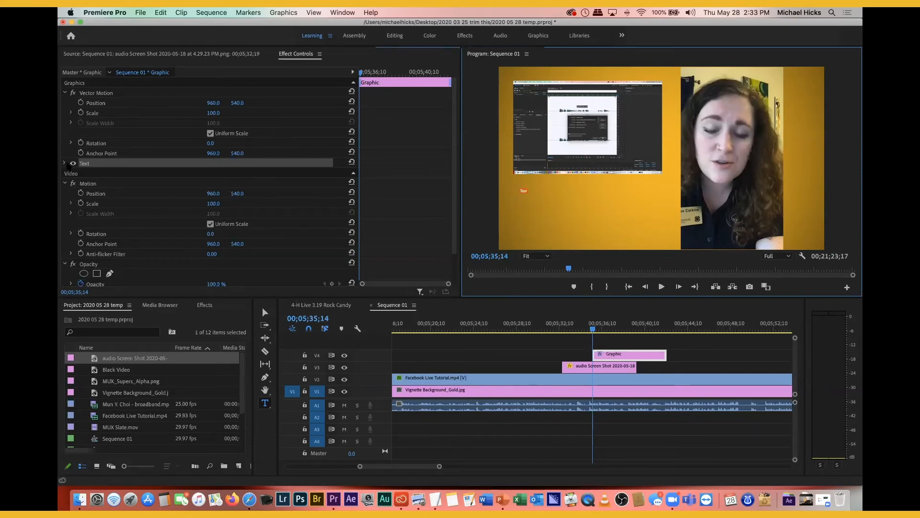
# Step: Set the text graphic's font size to 267 and center it on the gold area beneath the screenshot
pyautogui.click(64, 163)
pyautogui.moveTo(224, 214); pyautogui.dragTo(252, 212)
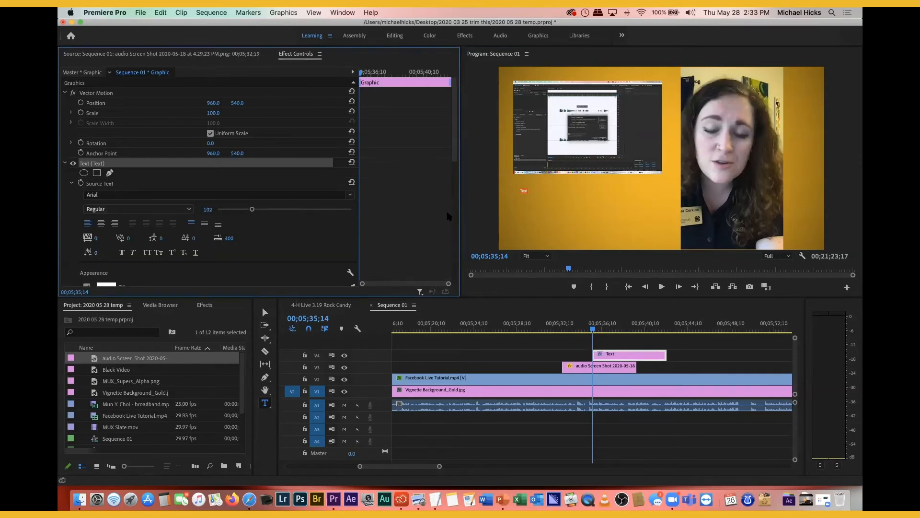
pyautogui.doubleClick(524, 191)
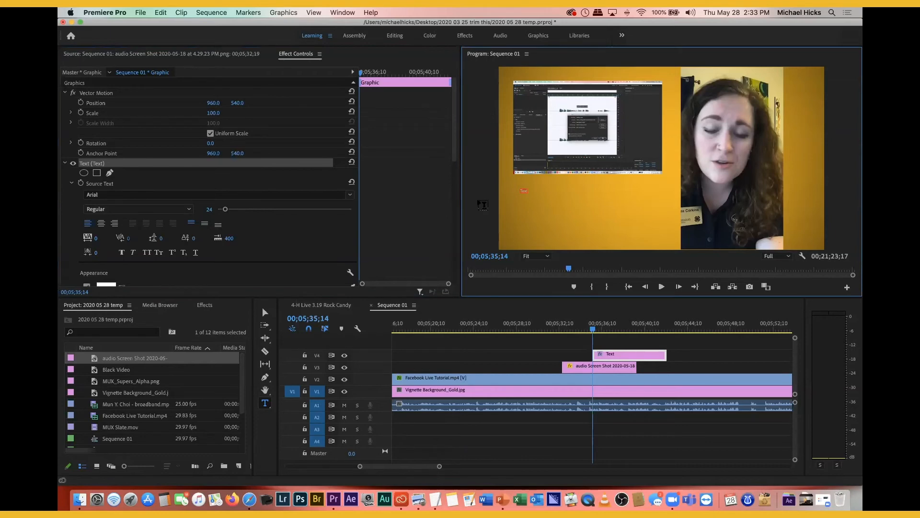
pyautogui.moveTo(227, 213); pyautogui.dragTo(313, 216)
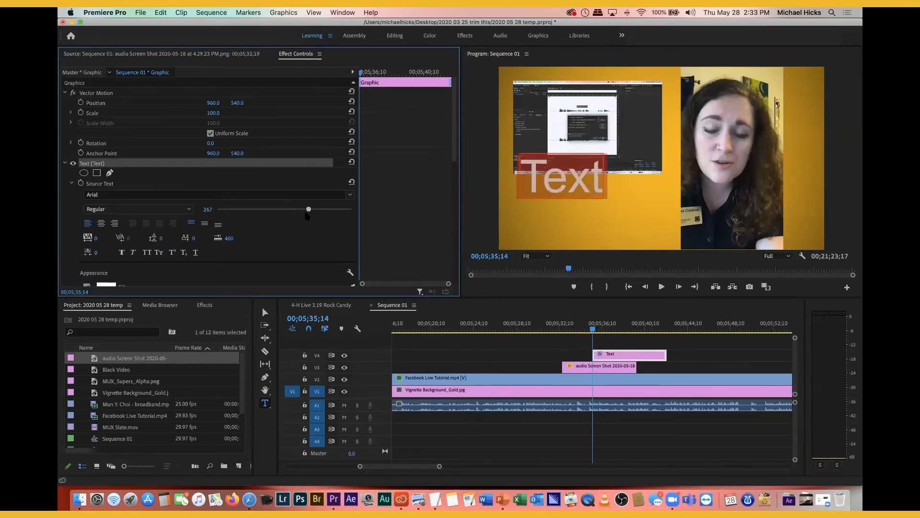
pyautogui.click(265, 312)
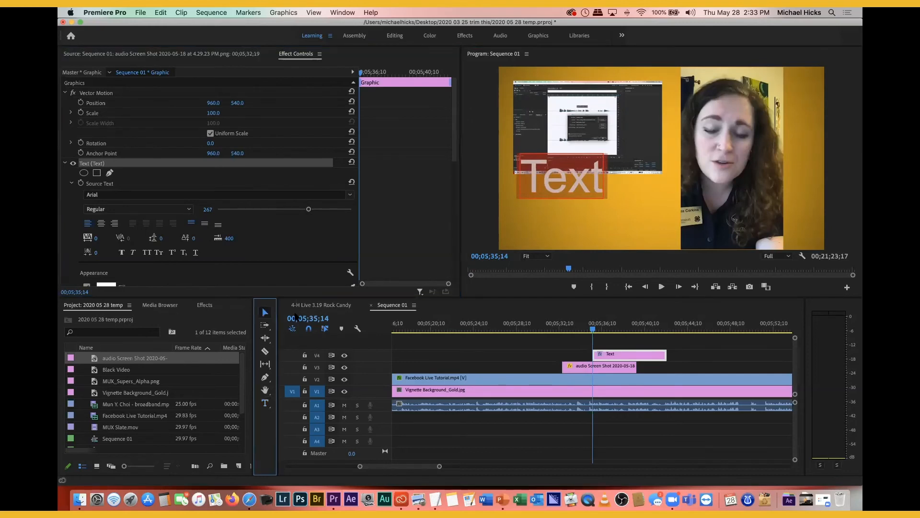
pyautogui.moveTo(557, 181); pyautogui.dragTo(588, 213)
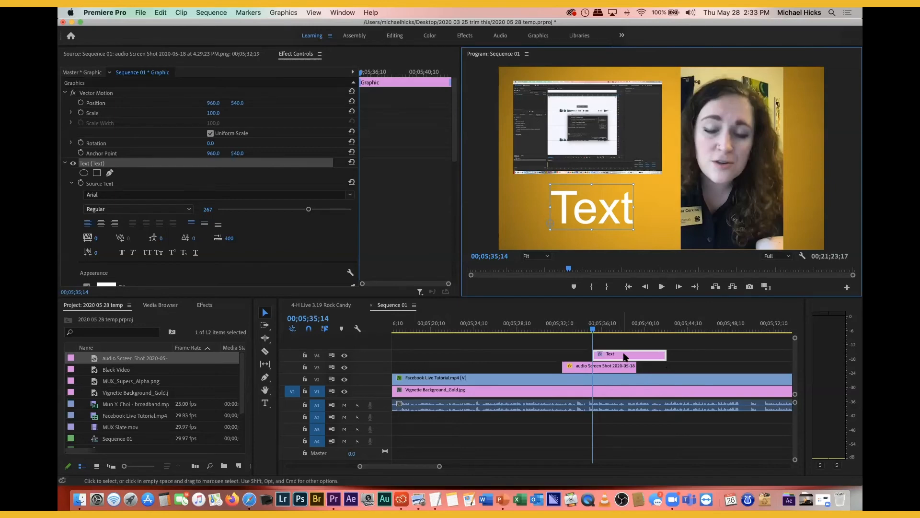
# Step: Align the Text graphic on V4 with the start of the screenshot clip and preview the frame at 00;05;34;18
pyautogui.moveTo(625, 354); pyautogui.dragTo(596, 355)
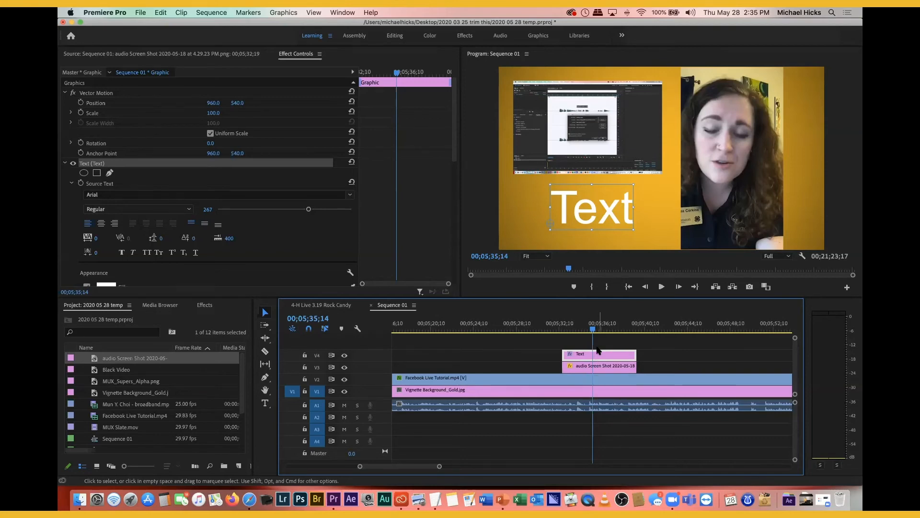
pyautogui.click(583, 331)
pyautogui.moveTo(584, 330); pyautogui.dragTo(583, 330)
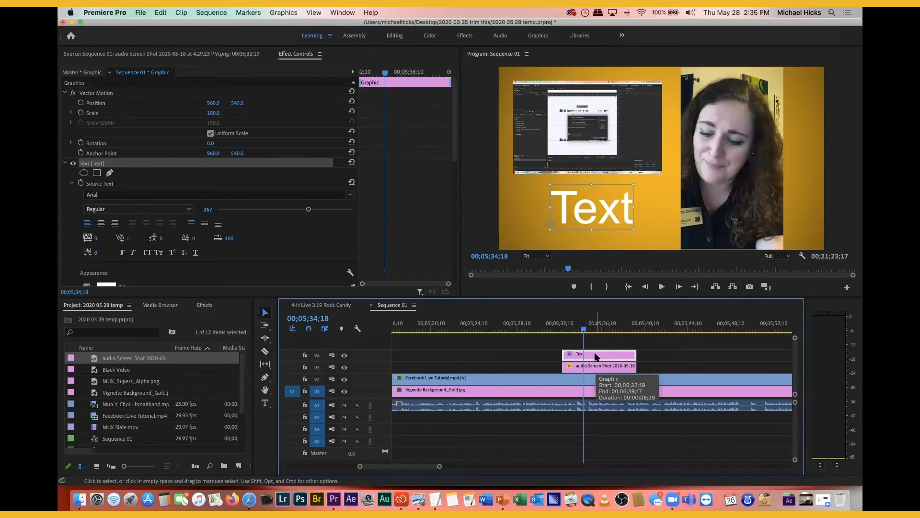
# Step: Search the effects for "drop" and apply Drop Shadow to the Text graphic on V4
pyautogui.click(206, 306)
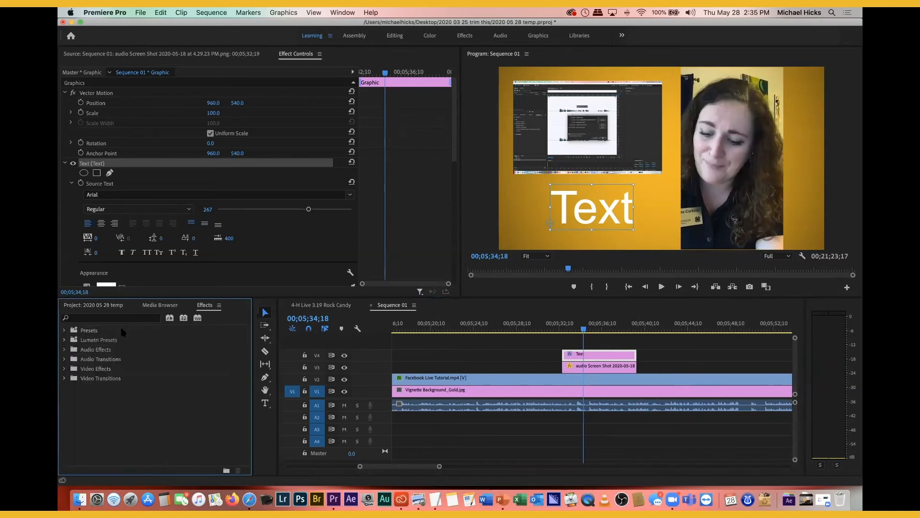
pyautogui.click(76, 318)
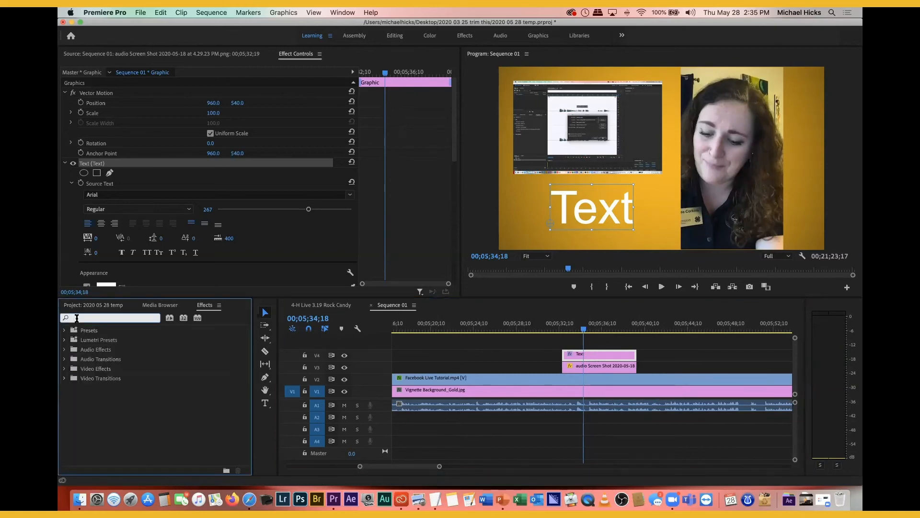
pyautogui.write('drop')
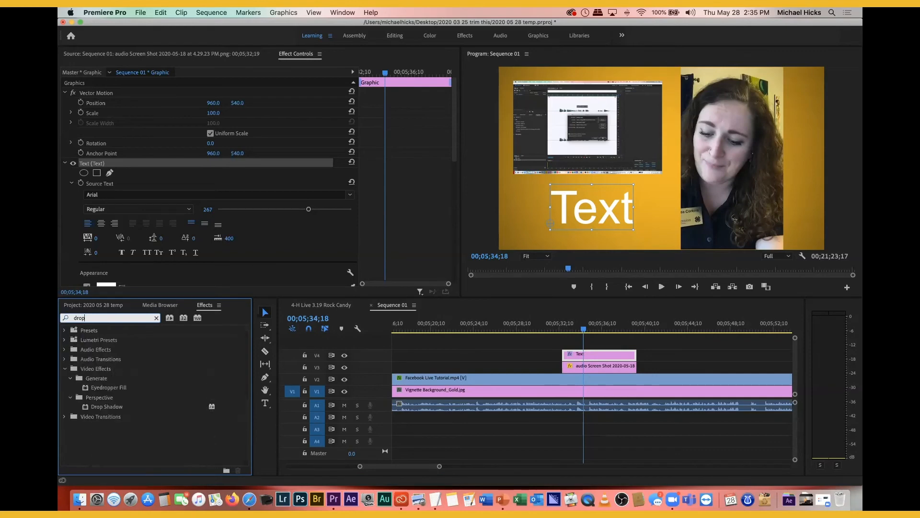
pyautogui.click(89, 408)
pyautogui.moveTo(88, 408); pyautogui.dragTo(583, 355)
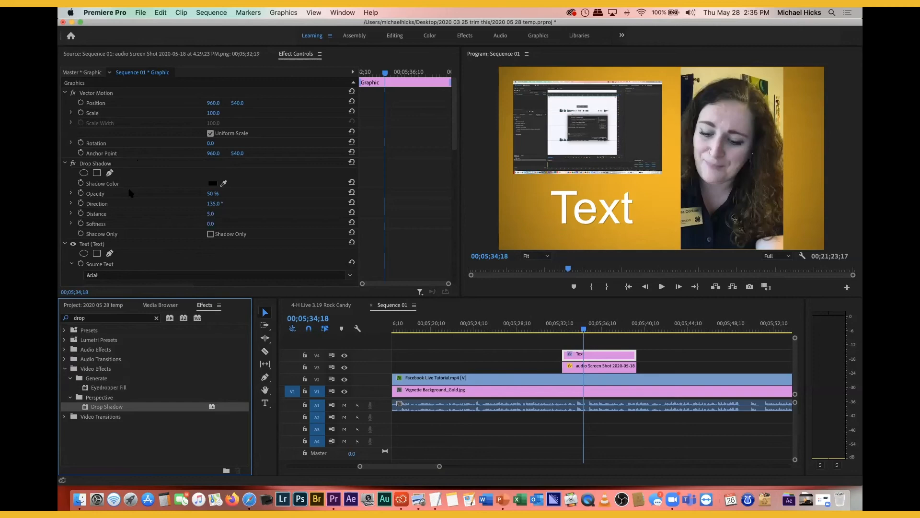
# Step: Set the opacity of the Text graphic's Drop Shadow to 92%
pyautogui.scroll(-10, 130, 193)
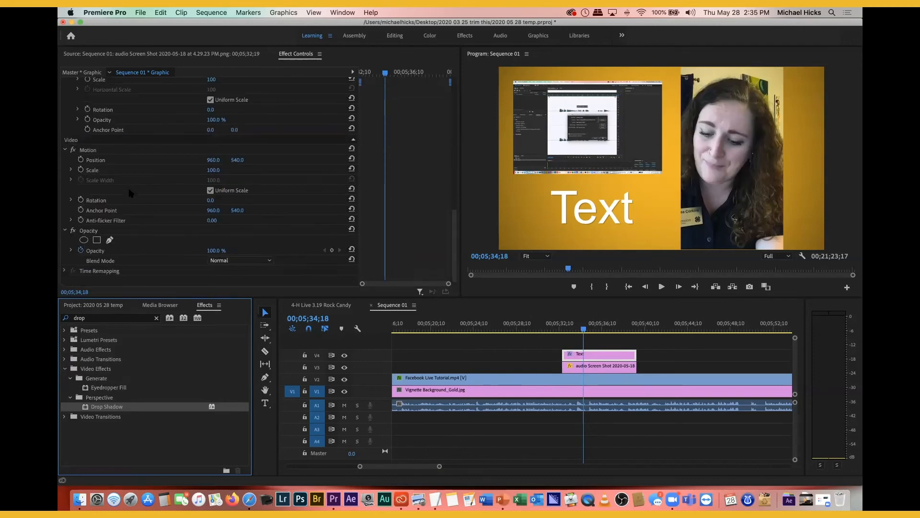
pyautogui.scroll(5, 130, 193)
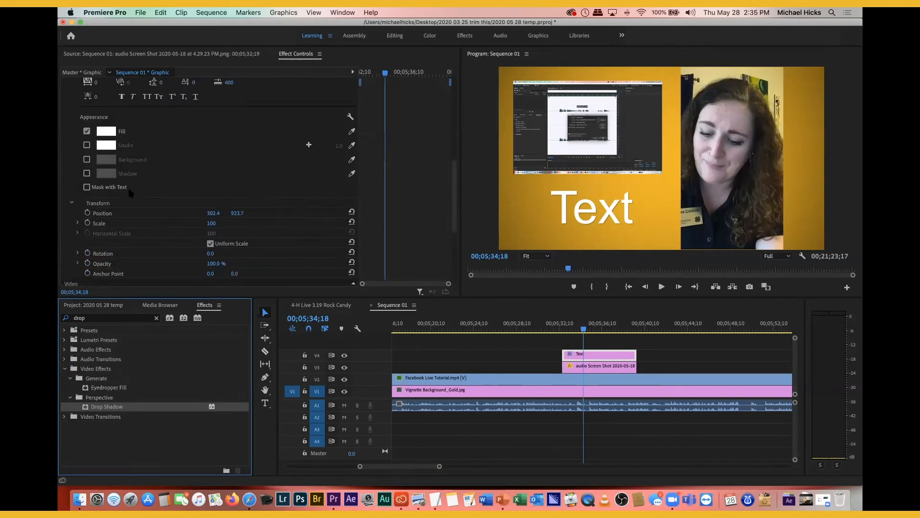
pyautogui.scroll(4, 130, 193)
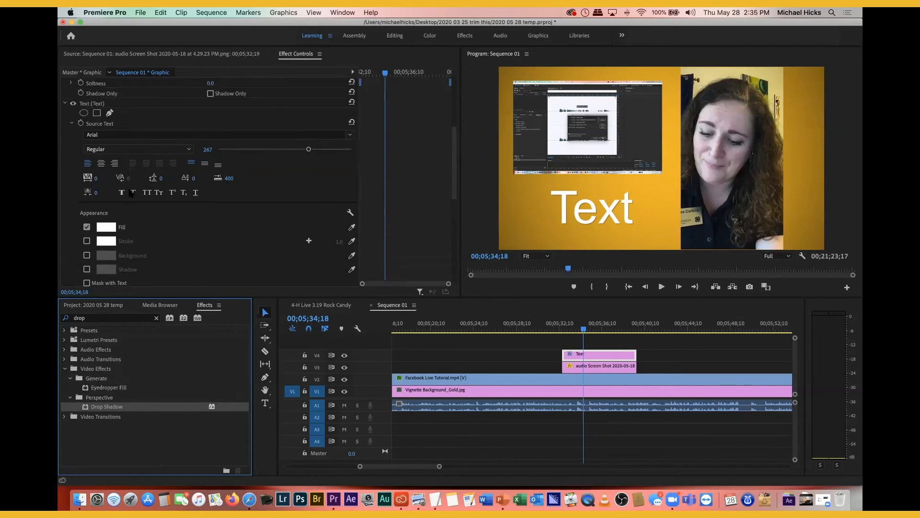
pyautogui.click(595, 356)
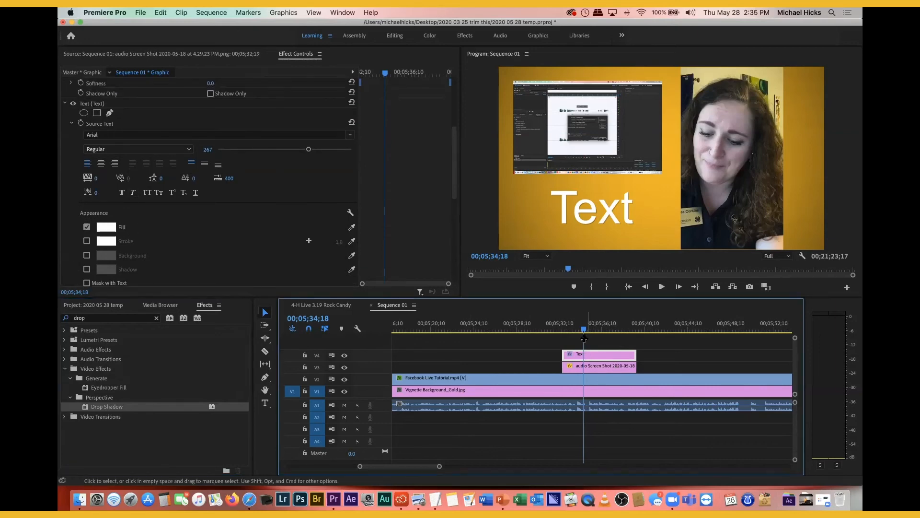
pyautogui.click(71, 123)
pyautogui.scroll(-3, 61, 147)
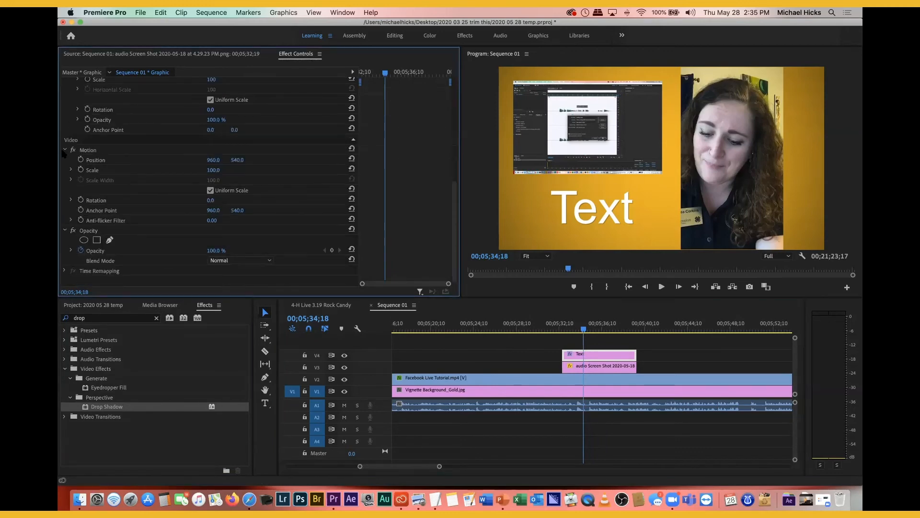
pyautogui.scroll(2, 174, 191)
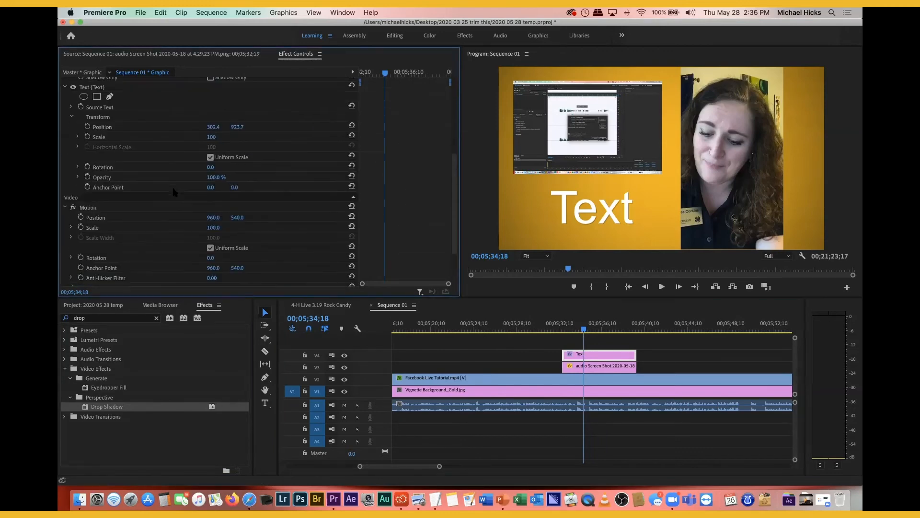
pyautogui.scroll(7, 174, 192)
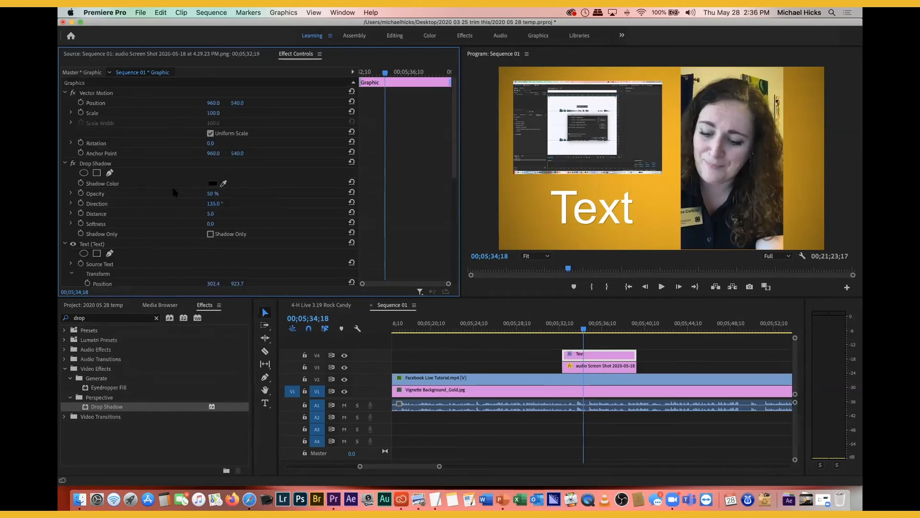
pyautogui.click(71, 193)
pyautogui.moveTo(211, 211); pyautogui.dragTo(323, 212)
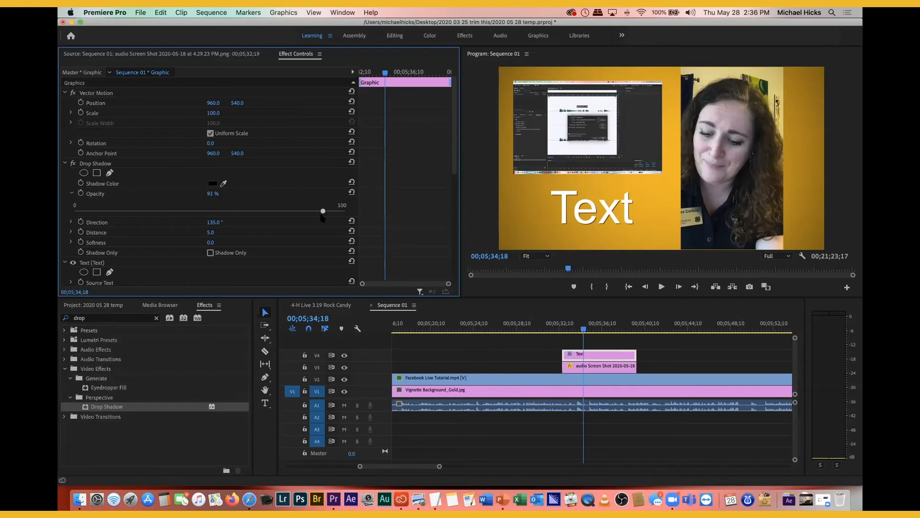
# Step: Set the Text graphic's Drop Shadow distance to 26.1 and its softness to 32.2
pyautogui.click(71, 232)
pyautogui.moveTo(85, 251); pyautogui.dragTo(132, 252)
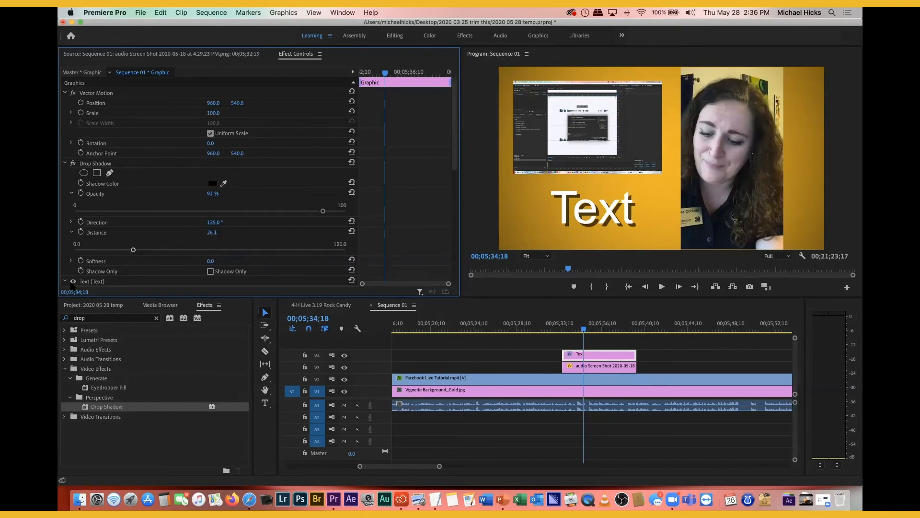
pyautogui.click(71, 261)
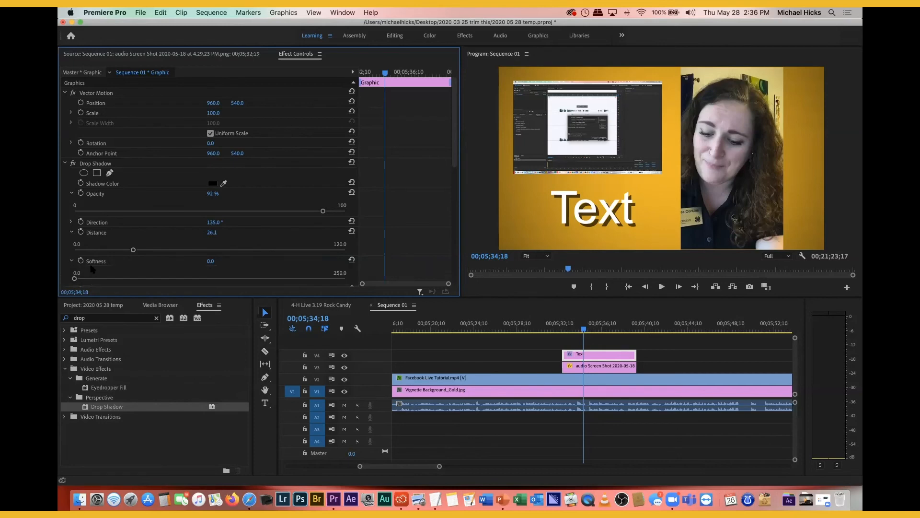
pyautogui.moveTo(74, 279); pyautogui.dragTo(119, 282)
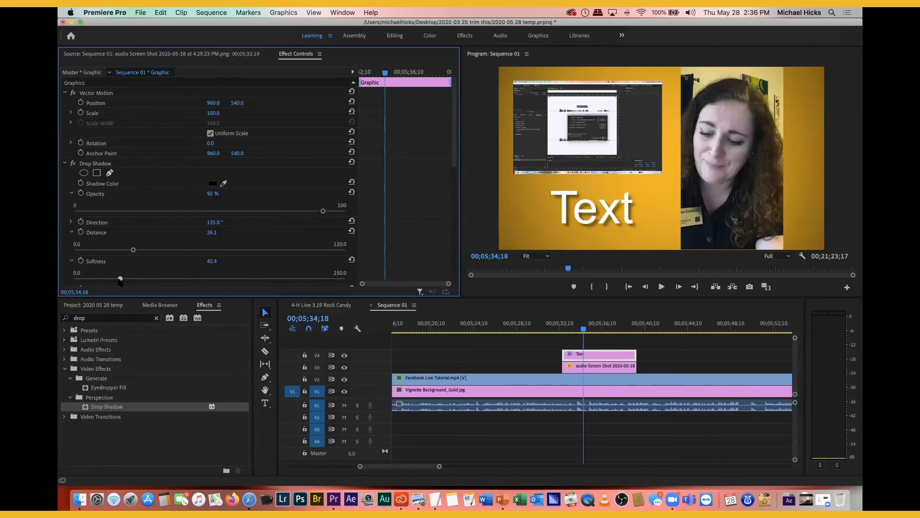
pyautogui.moveTo(120, 282); pyautogui.dragTo(62, 275)
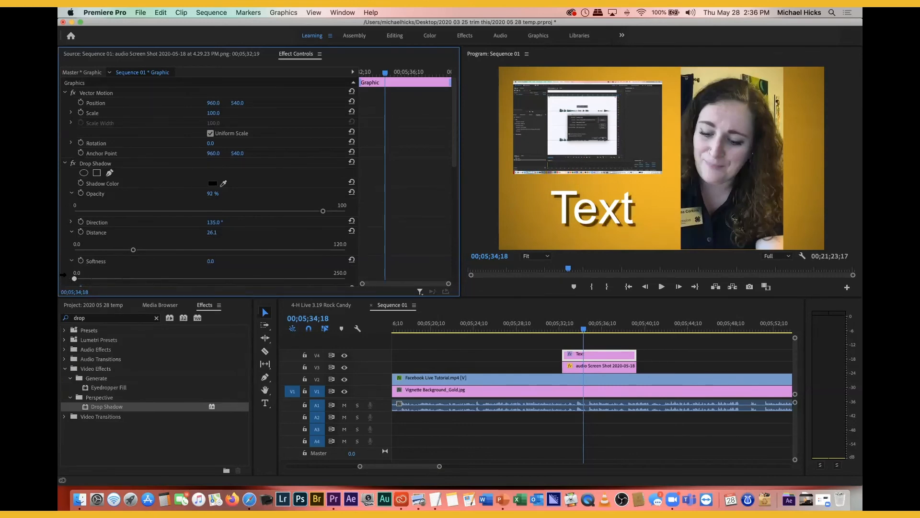
pyautogui.moveTo(107, 275); pyautogui.dragTo(109, 278)
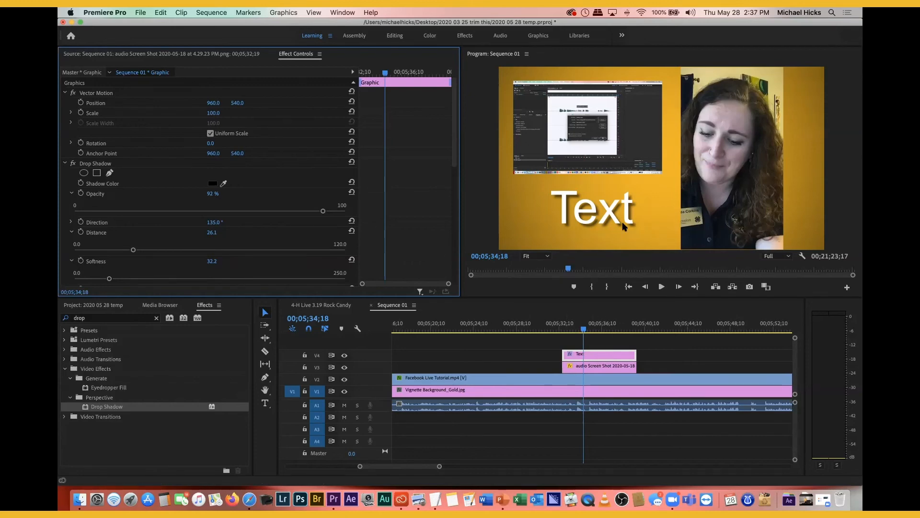
# Step: Copy the Text graphic and paste only its Drop Shadow attribute onto the screenshot clip on V3
pyautogui.rightClick(603, 355)
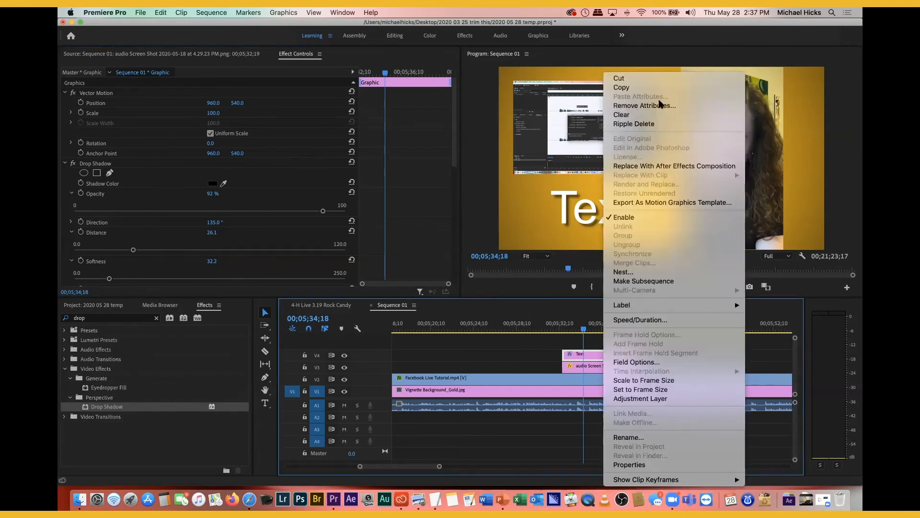
pyautogui.click(619, 87)
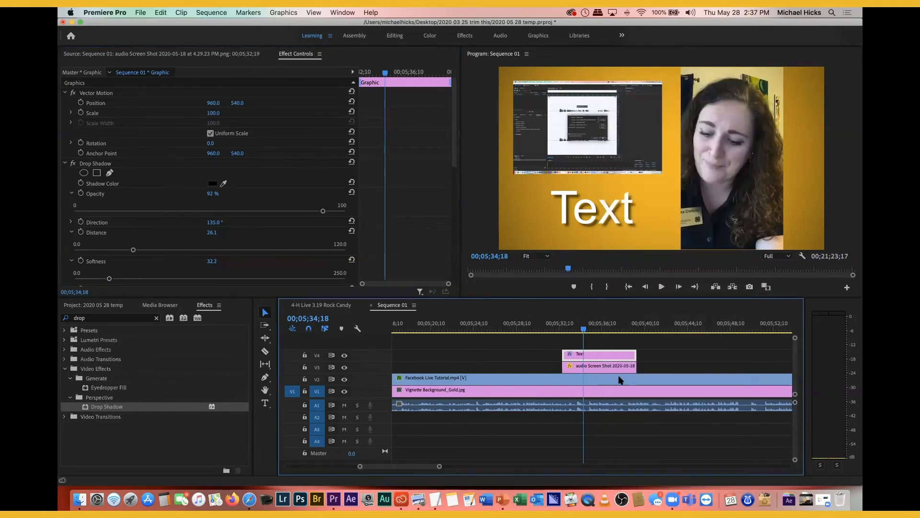
pyautogui.click(596, 371)
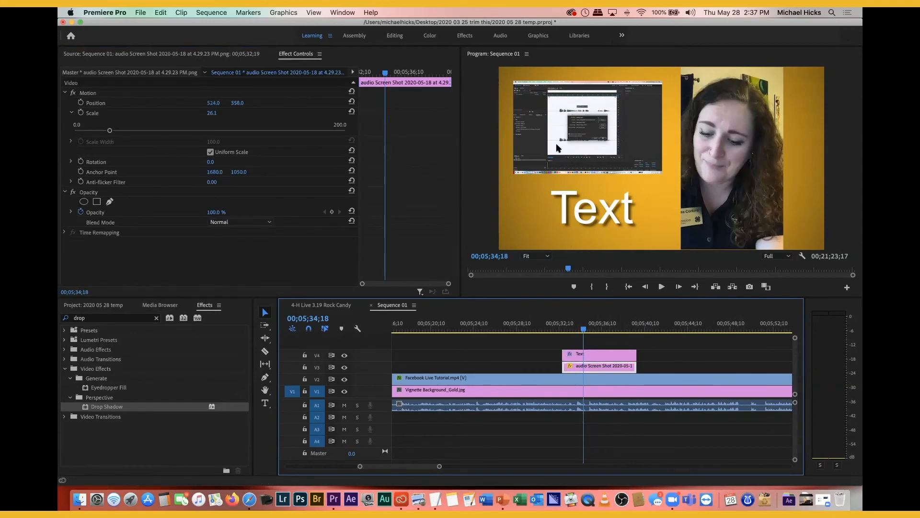
pyautogui.rightClick(593, 368)
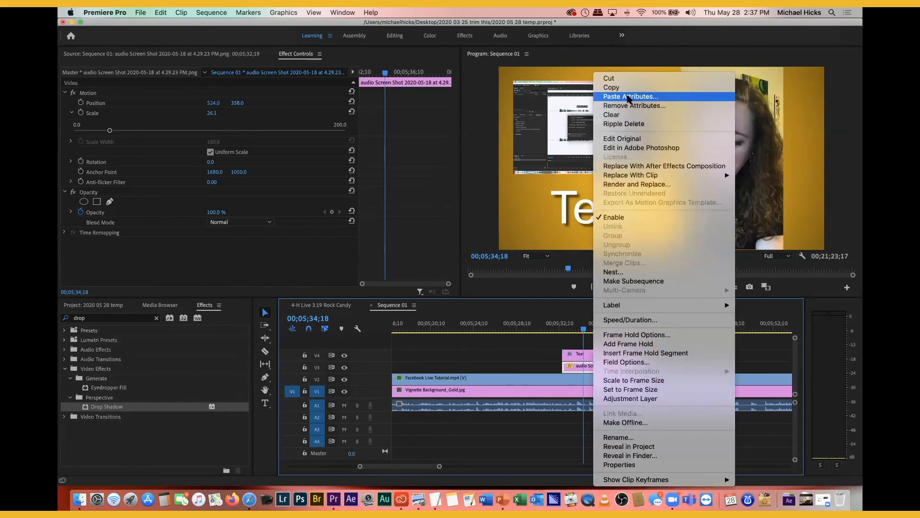
pyautogui.click(628, 98)
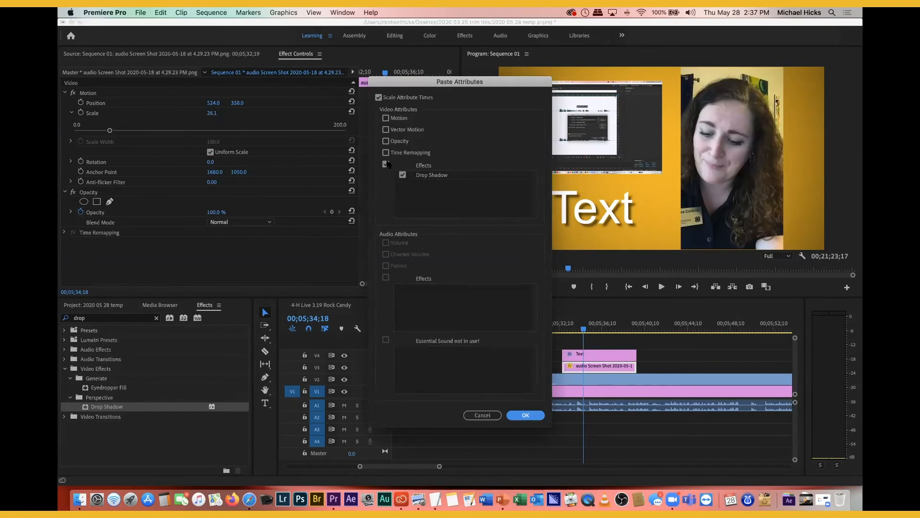
pyautogui.click(526, 415)
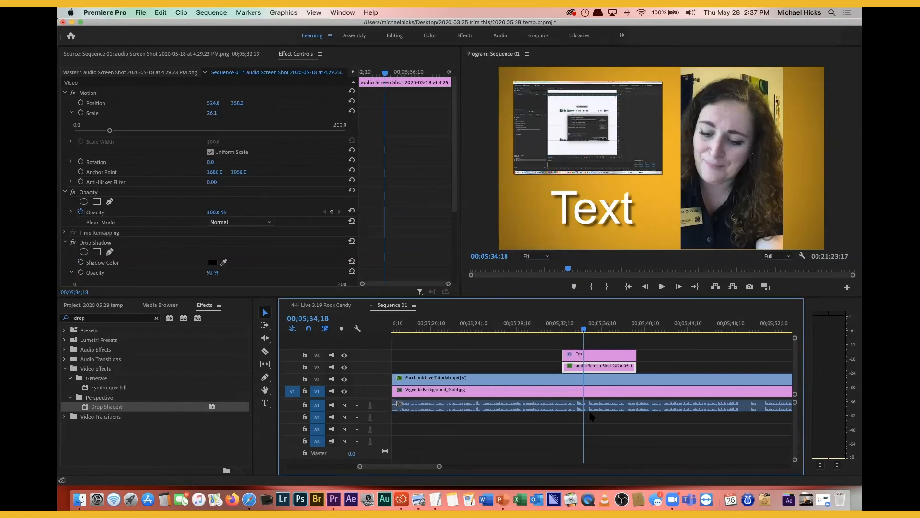
# Step: Paste the copied Drop Shadow attribute onto the Facebook Live Tutorial.mp4 clip on V2
pyautogui.click(603, 384)
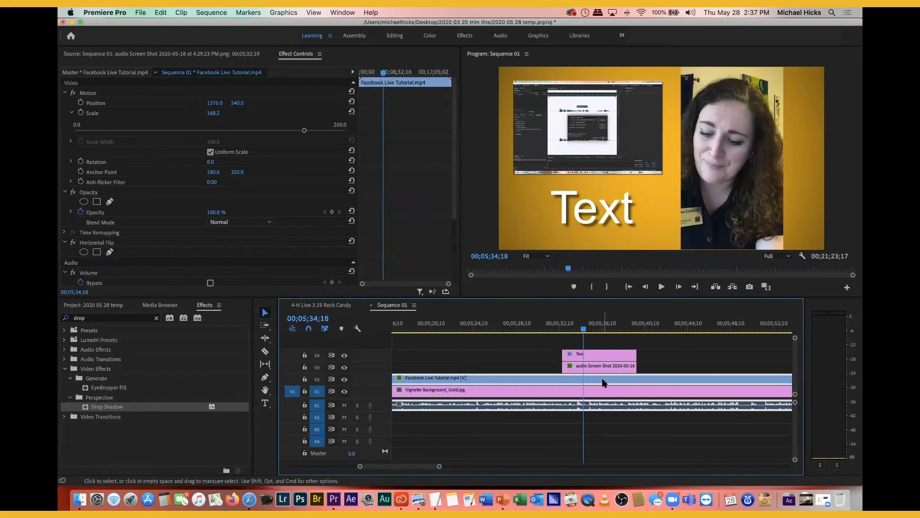
pyautogui.rightClick(603, 384)
pyautogui.click(632, 72)
pyautogui.click(526, 415)
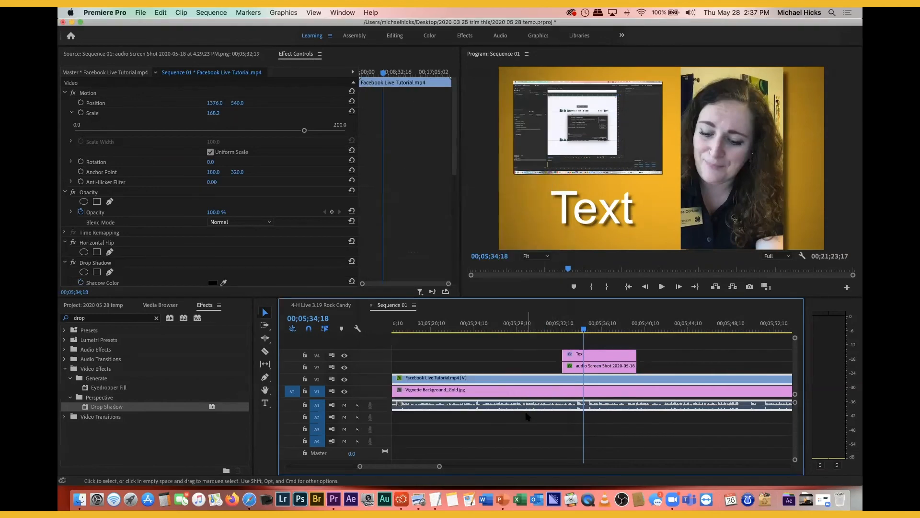
# Step: Set the Drop Shadow distance of the screenshot clip on V3 to 63.2 and its softness to 73.3
pyautogui.click(602, 371)
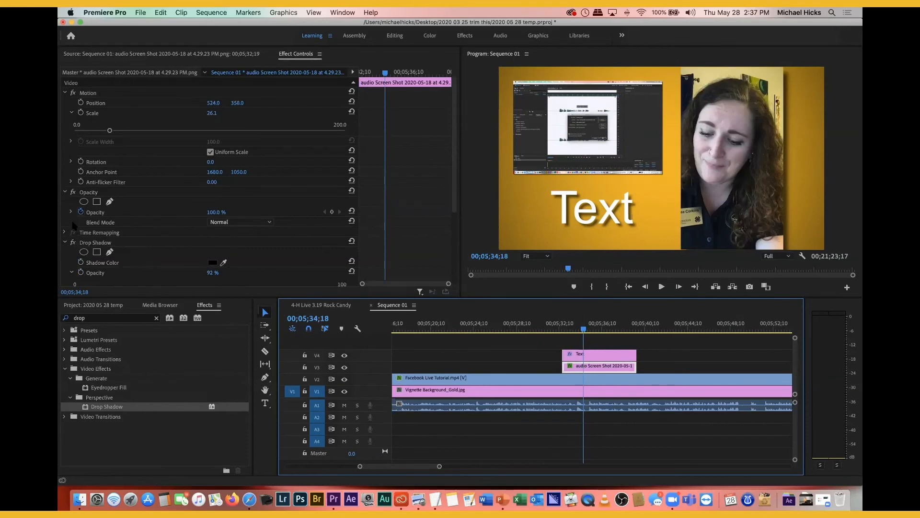
pyautogui.scroll(-10, 74, 227)
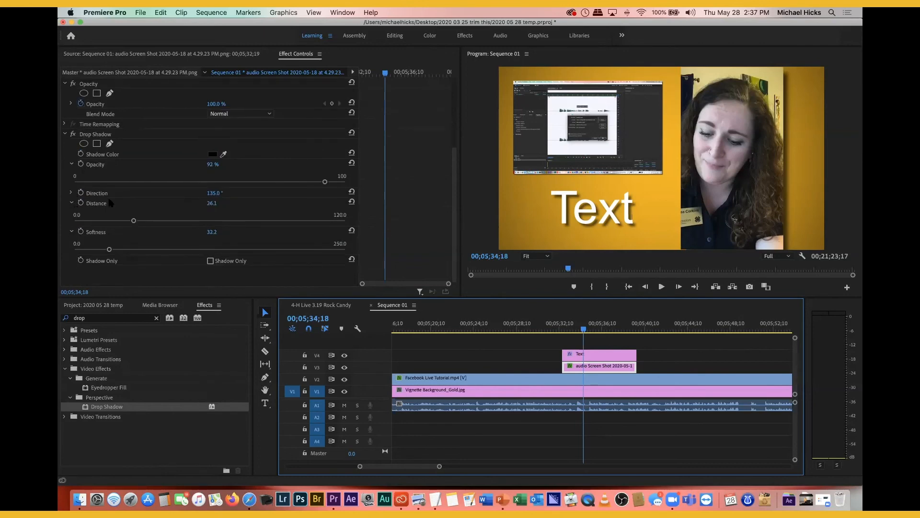
pyautogui.moveTo(134, 223); pyautogui.dragTo(215, 234)
pyautogui.moveTo(102, 246); pyautogui.dragTo(153, 250)
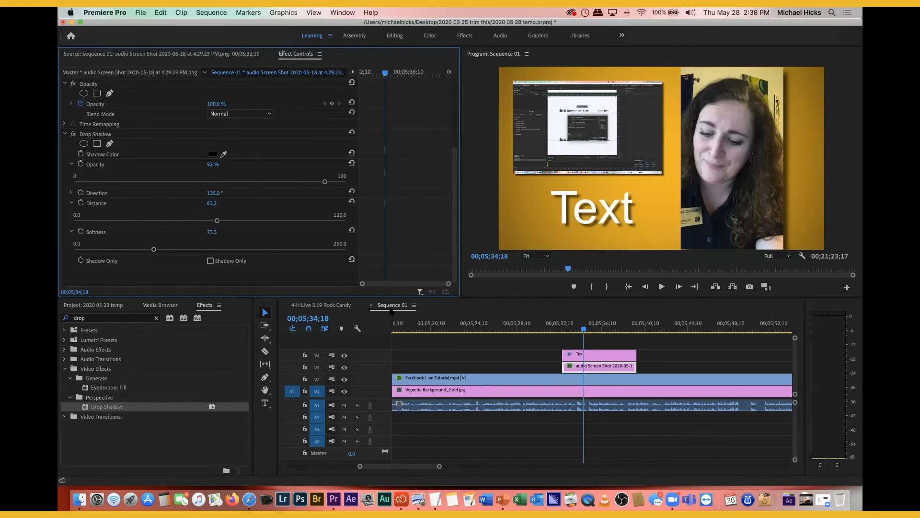
# Step: Play the sequence briefly over the screenshot and text section, leaving the playhead at 00;05;34;21
pyautogui.click(588, 330)
pyautogui.press('space')
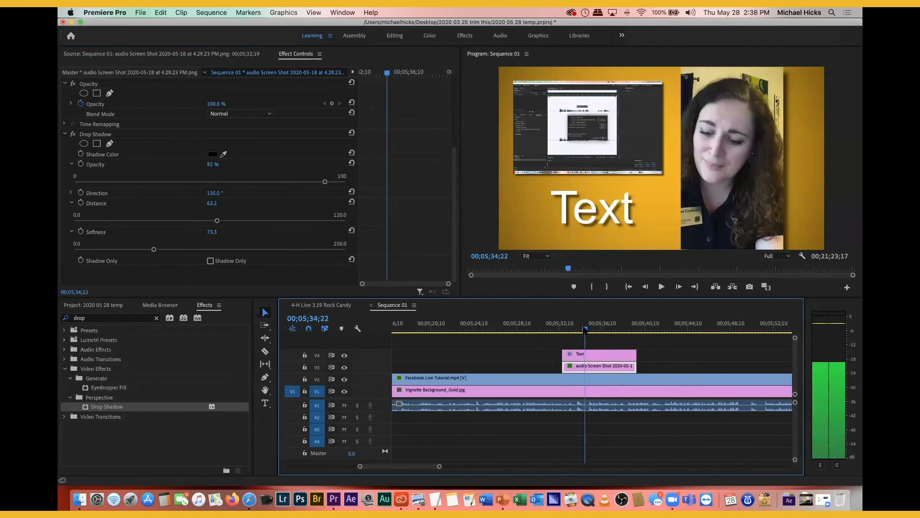
pyautogui.click(584, 330)
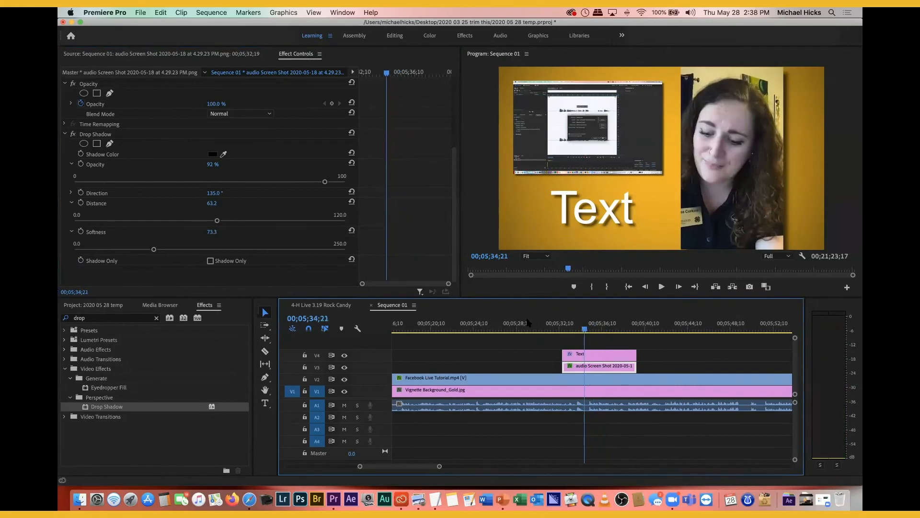
# Step: Open the media export settings for Sequence 01 and set the format to H.264
pyautogui.click(141, 11)
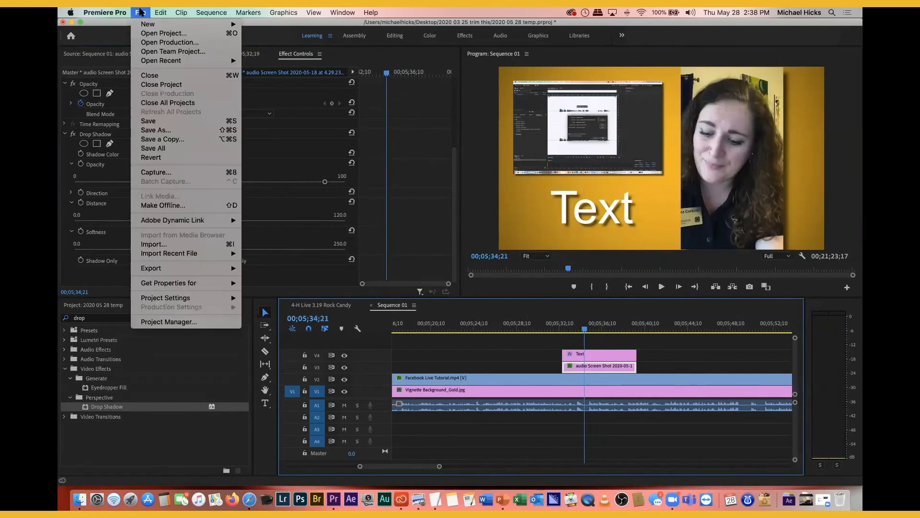
pyautogui.moveTo(219, 271)
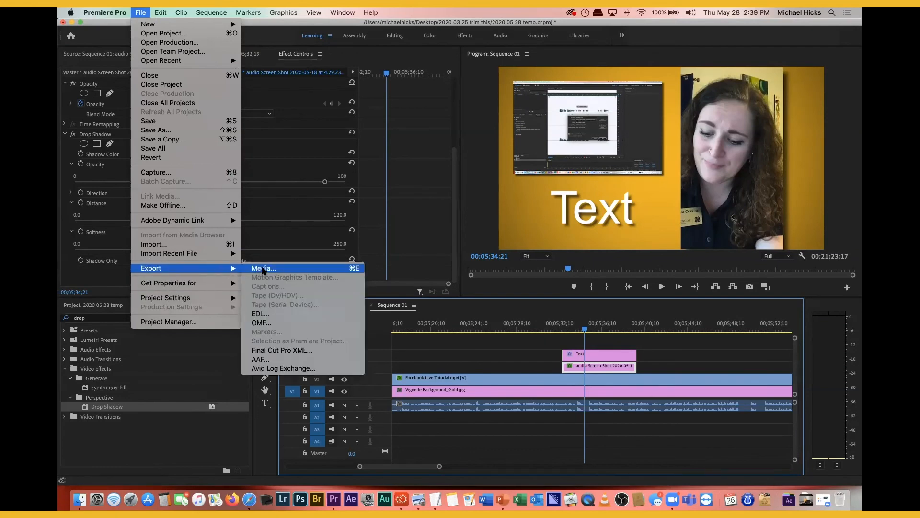
pyautogui.click(263, 269)
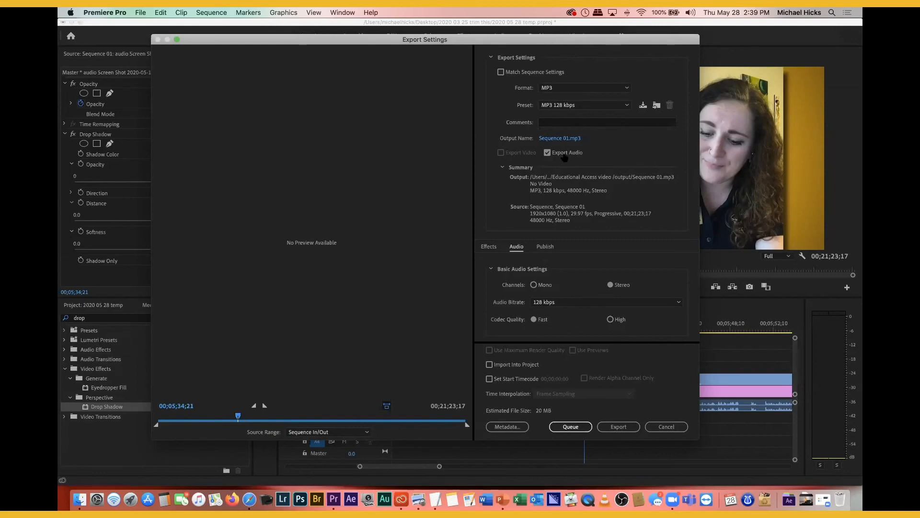
pyautogui.click(626, 88)
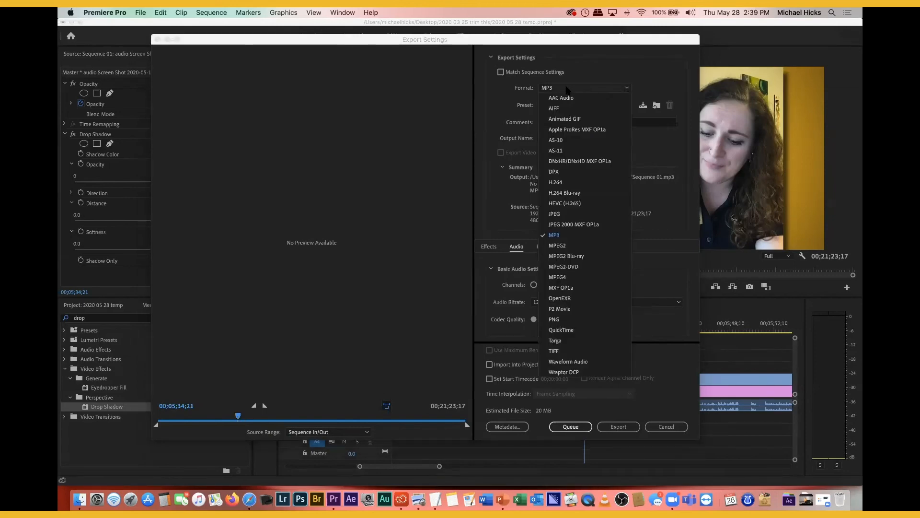
pyautogui.click(555, 183)
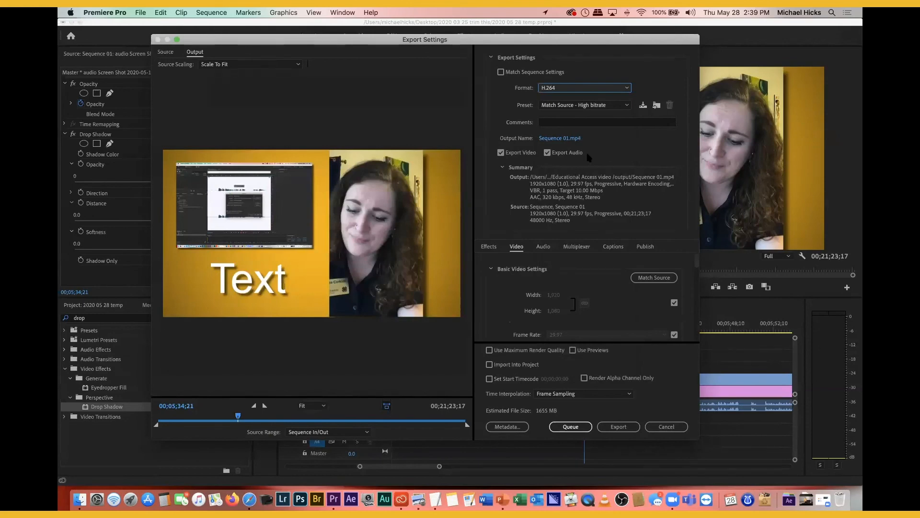
# Step: Choose the Facebook 1080p Full HD preset for the H.264 export
pyautogui.click(623, 106)
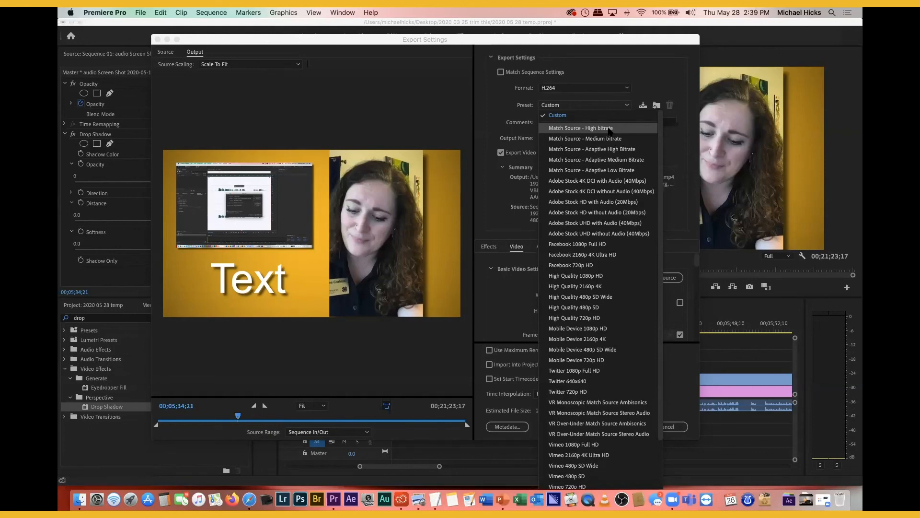
pyautogui.scroll(-3, 607, 240)
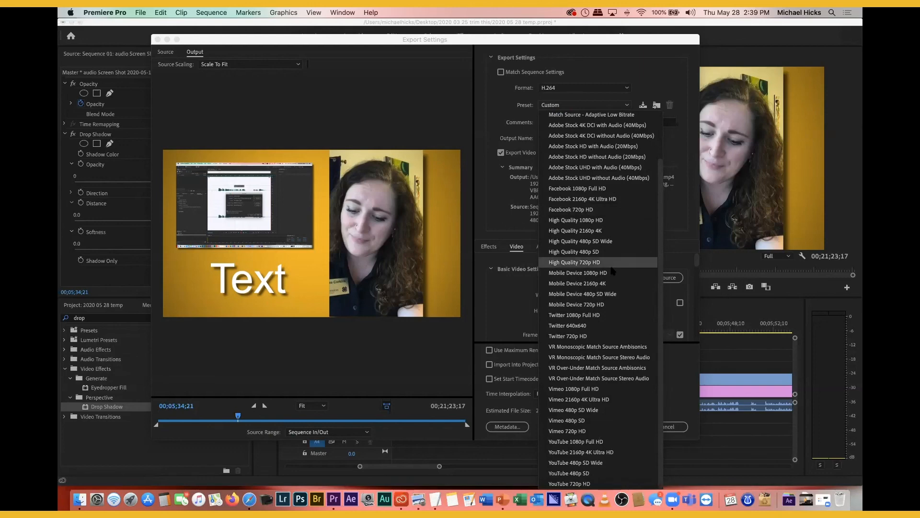
pyautogui.click(577, 189)
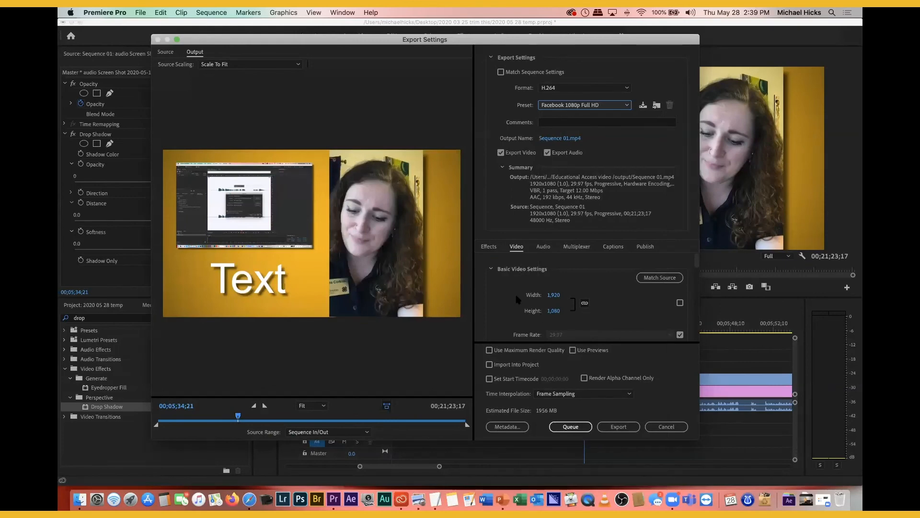
# Step: Name the output file "rename" and set its destination to a new untitled folder on the Desktop
pyautogui.click(556, 139)
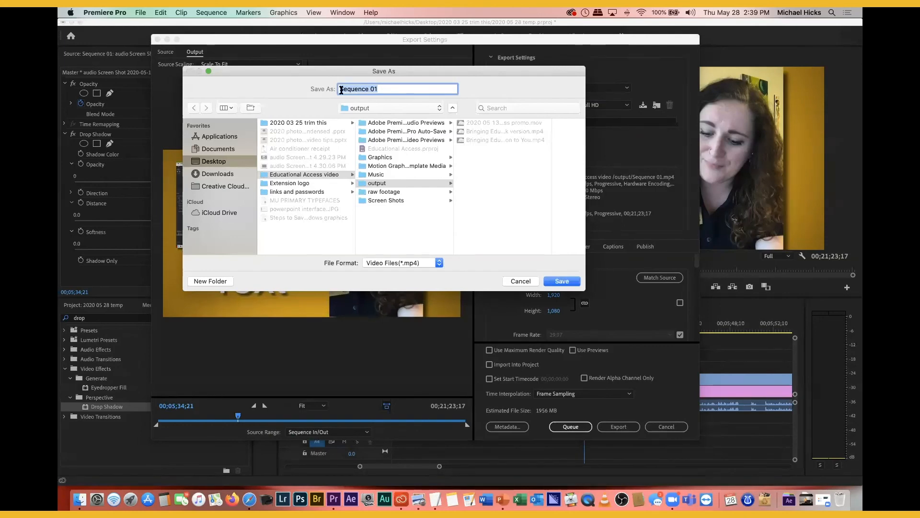
pyautogui.write('re')
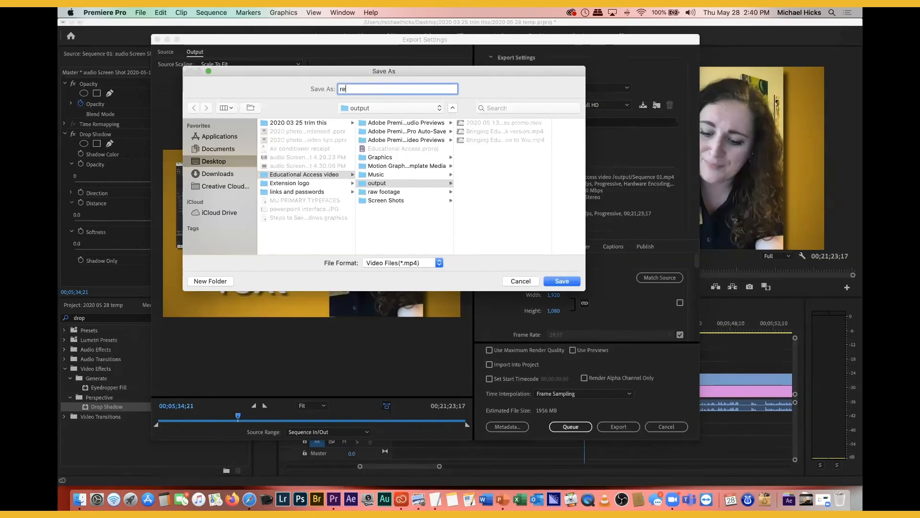
pyautogui.write('name')
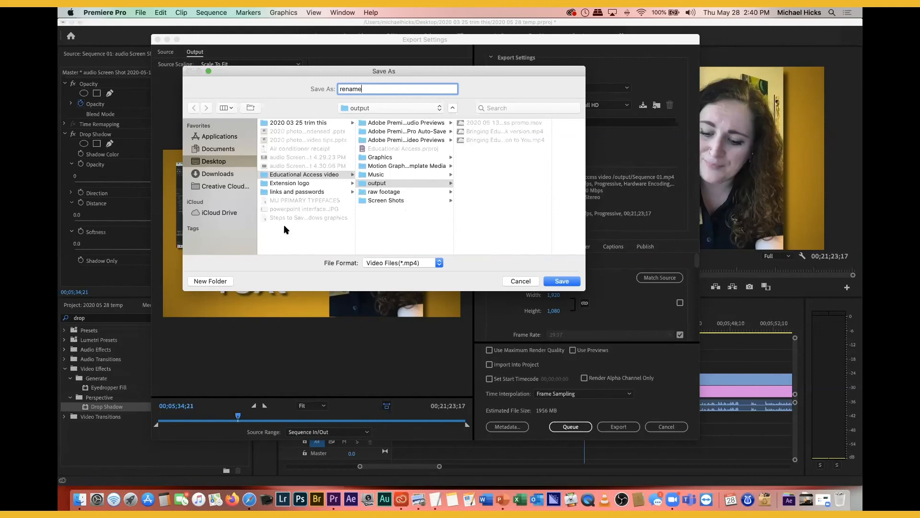
pyautogui.click(273, 232)
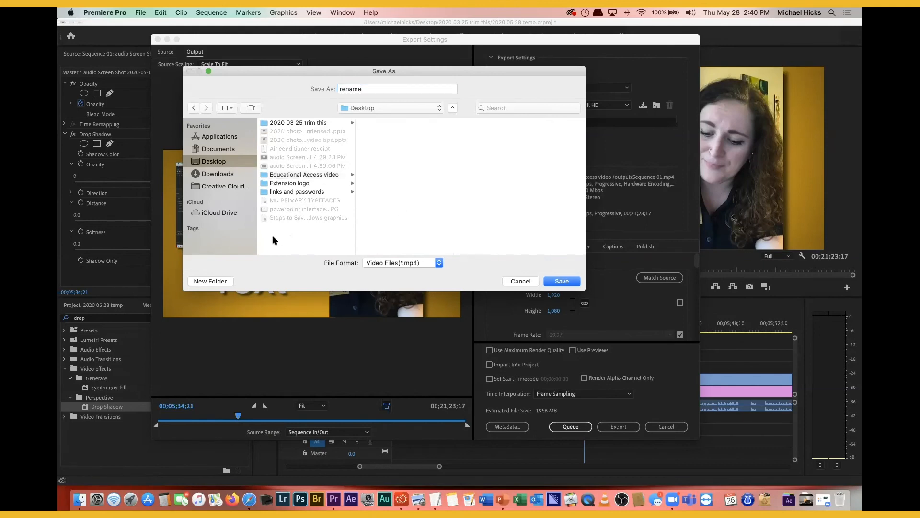
pyautogui.click(216, 282)
pyautogui.click(512, 181)
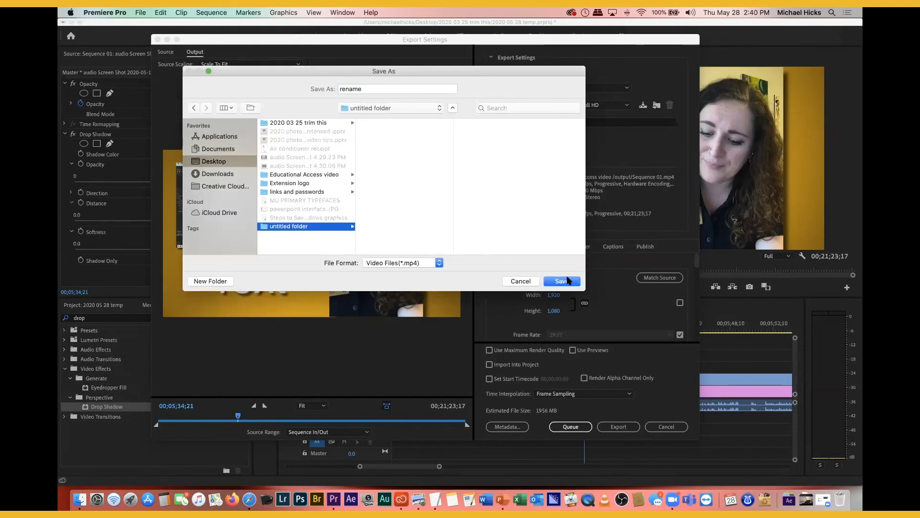
pyautogui.click(564, 282)
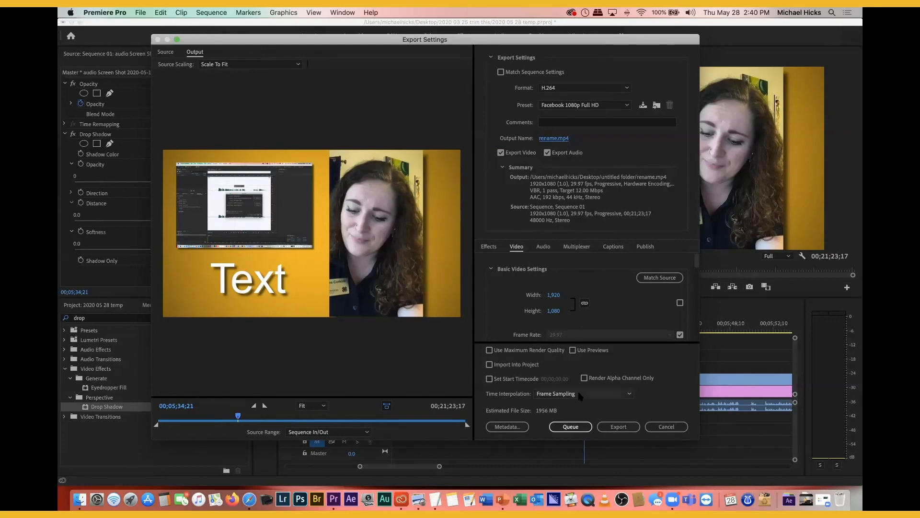
# Step: Try the Entire Sequence source range, switch back to Sequence In/Out, and cancel the export settings
pyautogui.click(613, 429)
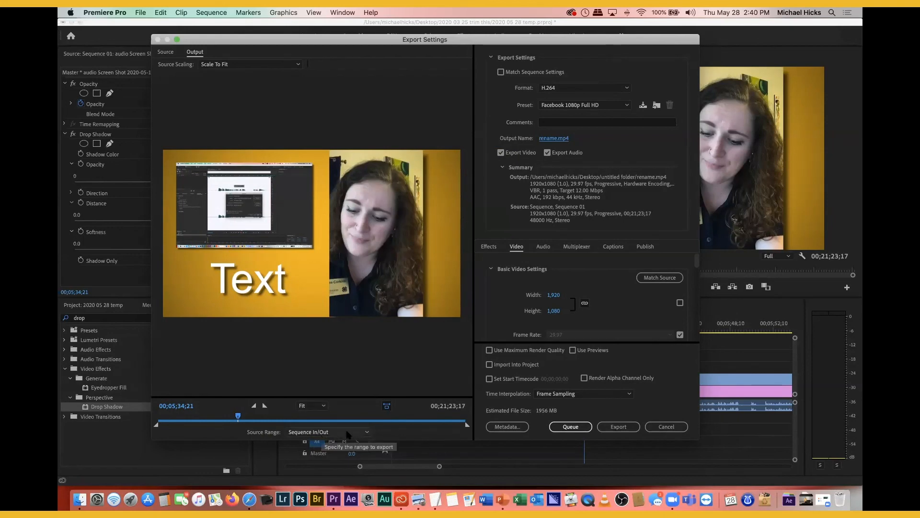
pyautogui.click(363, 432)
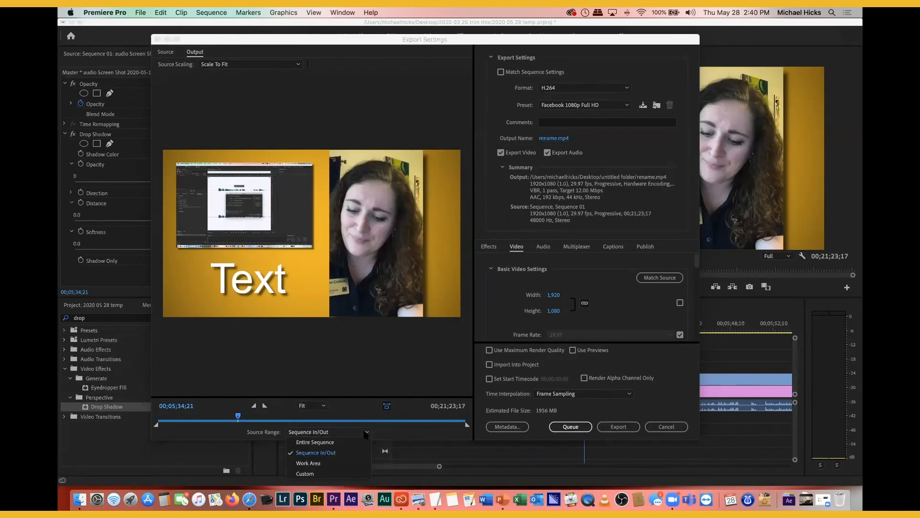
pyautogui.click(332, 444)
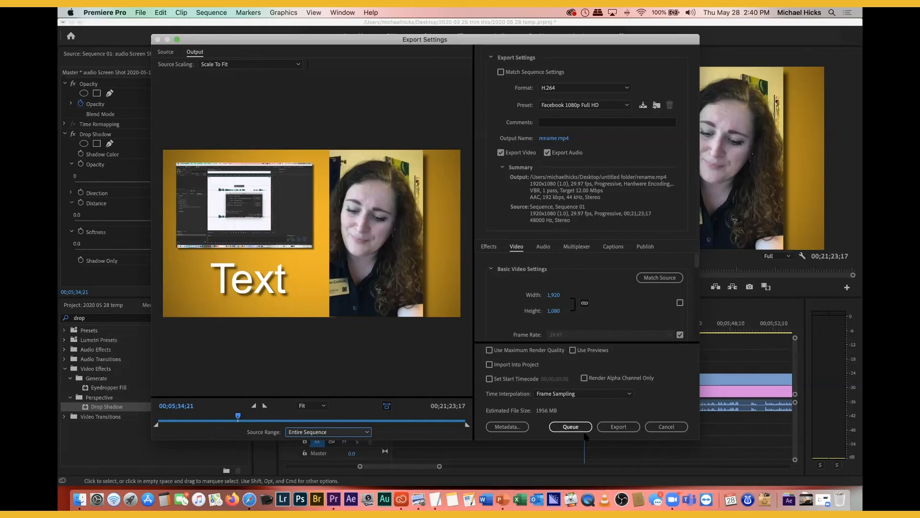
pyautogui.click(326, 433)
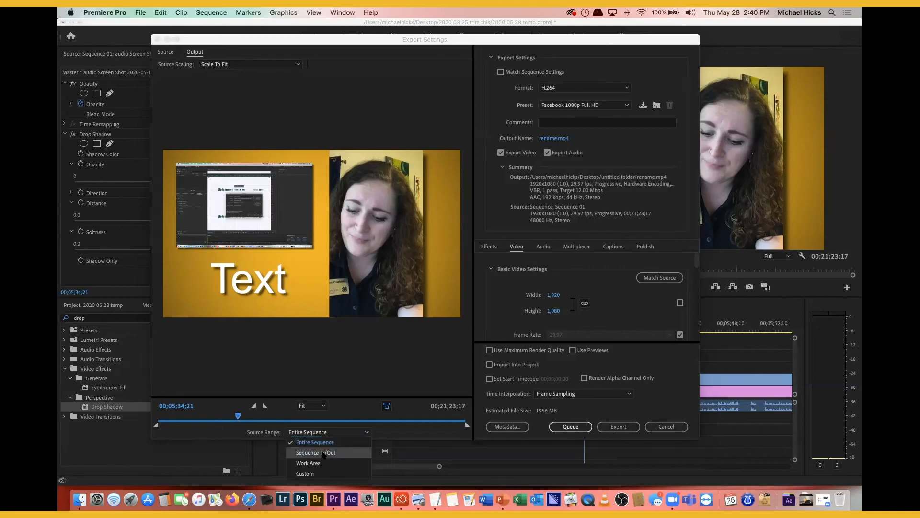
pyautogui.click(323, 453)
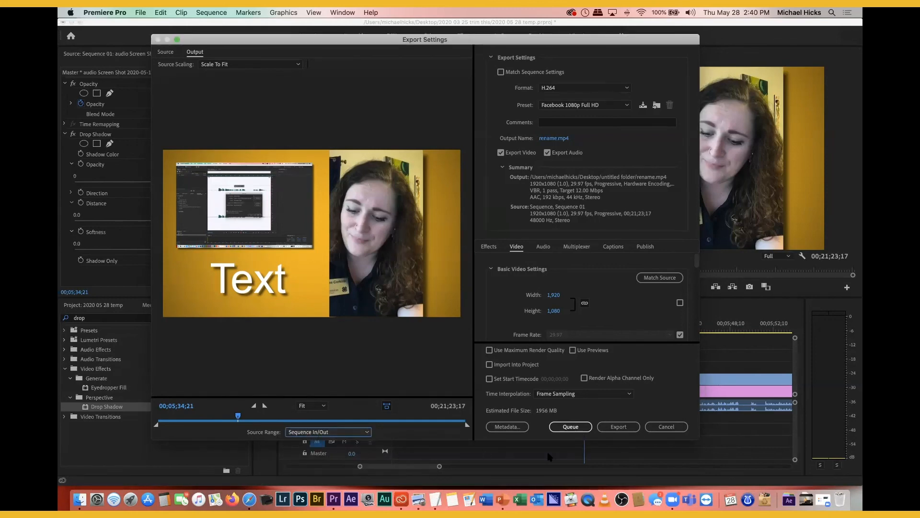
pyautogui.click(665, 426)
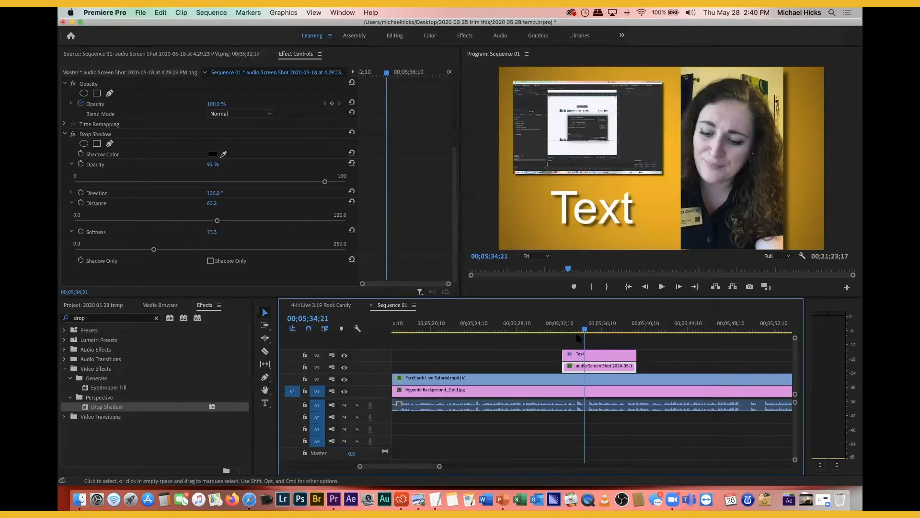
# Step: Mark an in point at 00;05;32;20 and an out point at 00;05;39;16, around the text and screenshot clips
pyautogui.moveTo(584, 330); pyautogui.dragTo(562, 330)
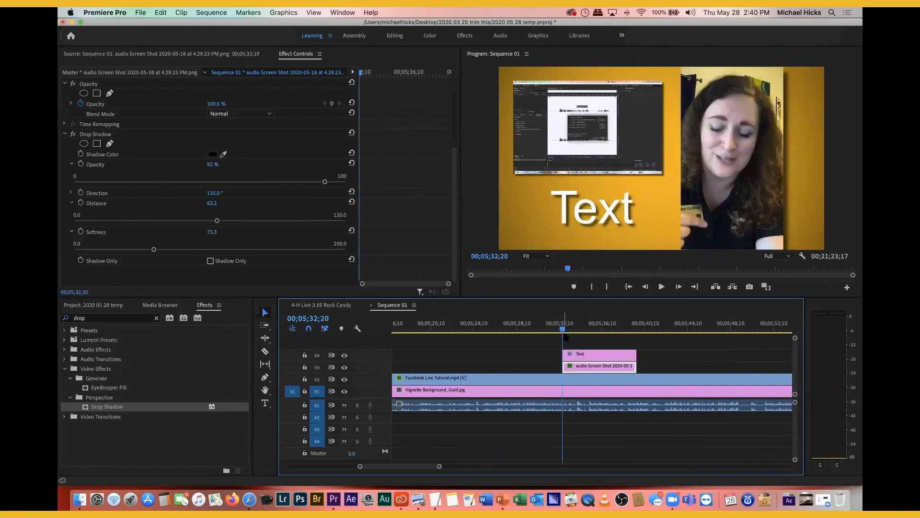
pyautogui.rightClick(563, 330)
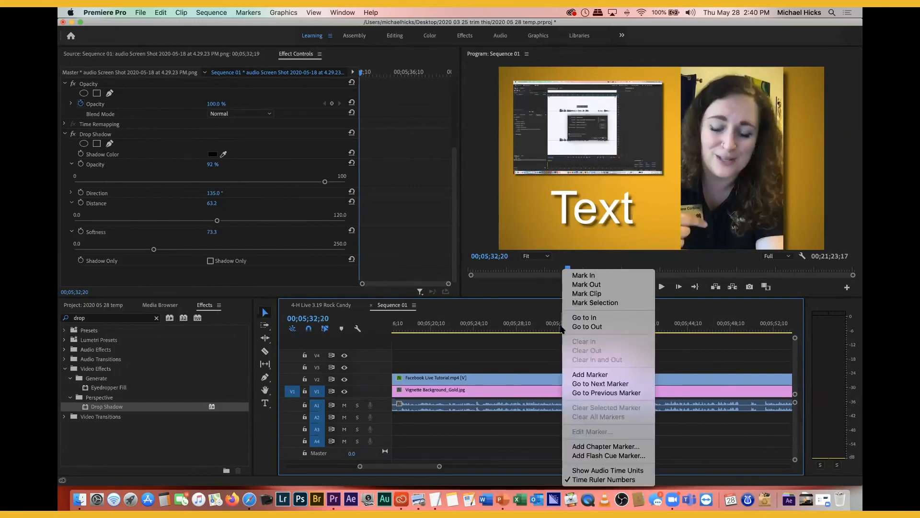
pyautogui.click(586, 277)
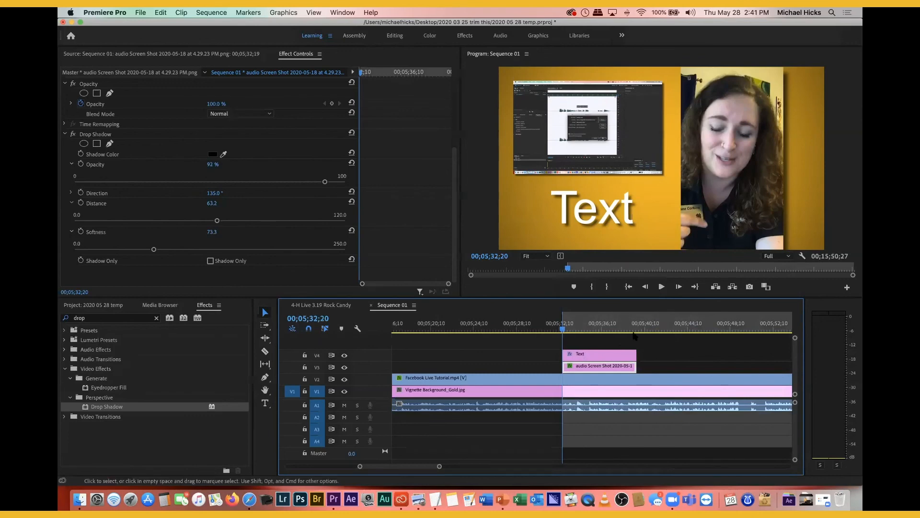
pyautogui.click(638, 329)
pyautogui.press('space')
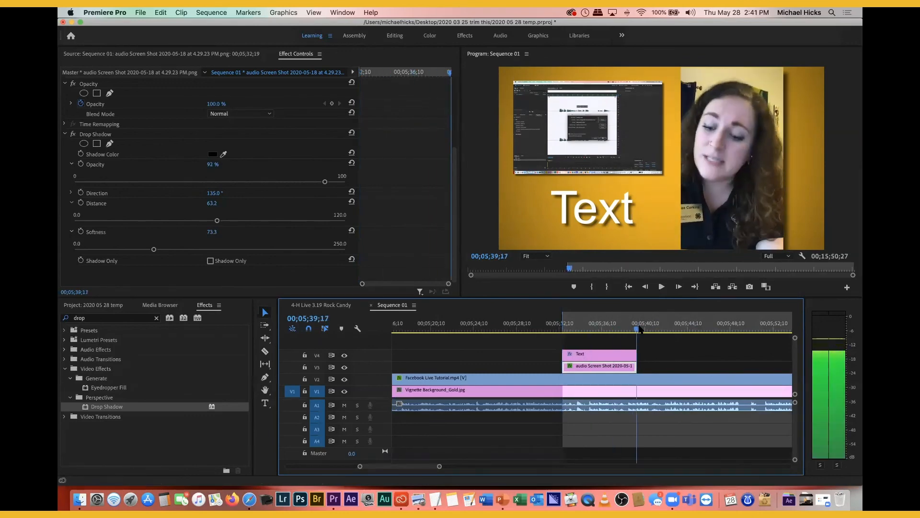
pyautogui.moveTo(636, 326); pyautogui.dragTo(636, 327)
pyautogui.rightClick(637, 328)
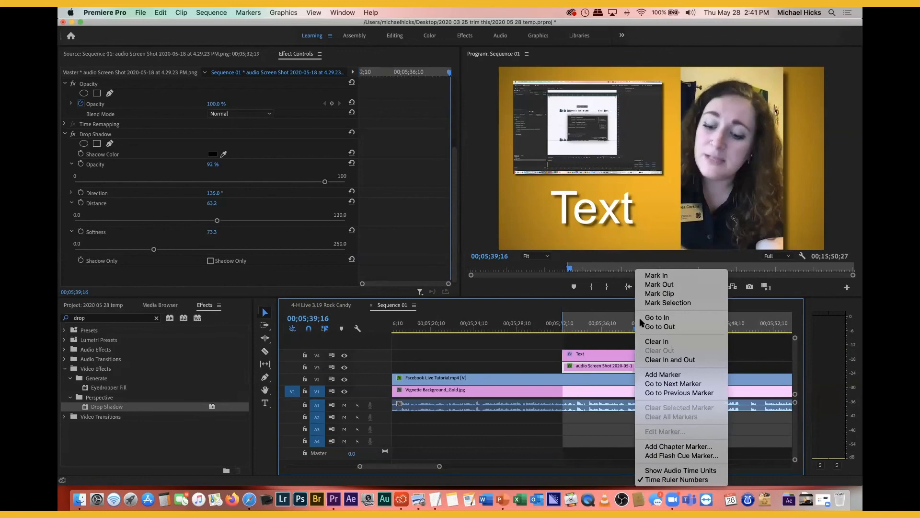
pyautogui.click(659, 285)
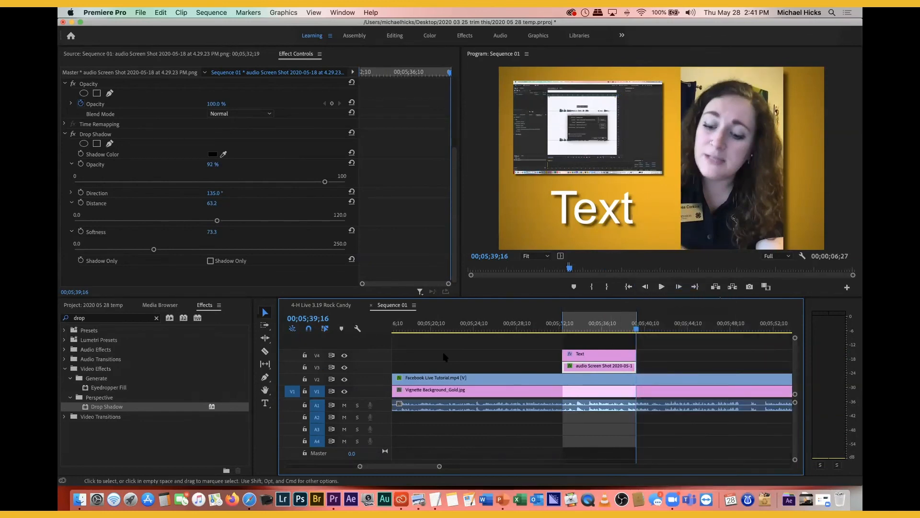
# Step: Try exporting Sequence 01 as media with the source range set to Entire Sequence, cancelling the encoding and the export settings
pyautogui.click(140, 13)
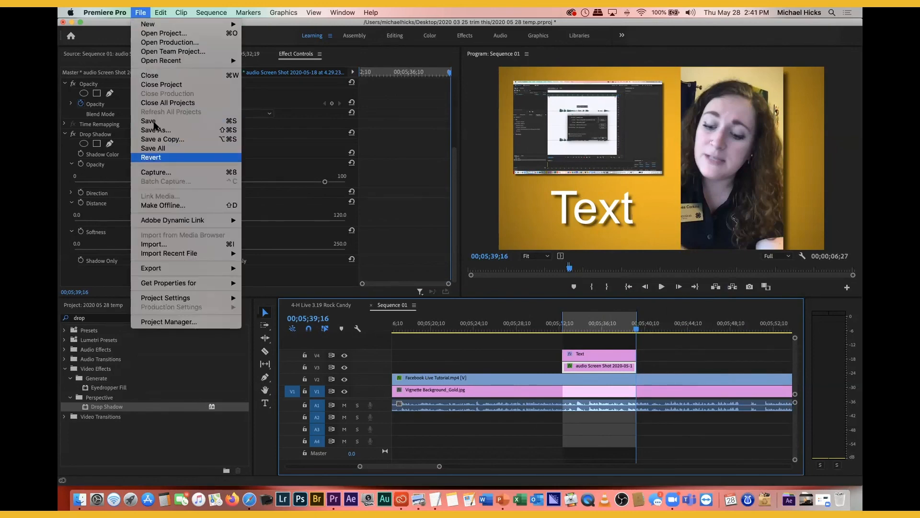
pyautogui.moveTo(189, 272)
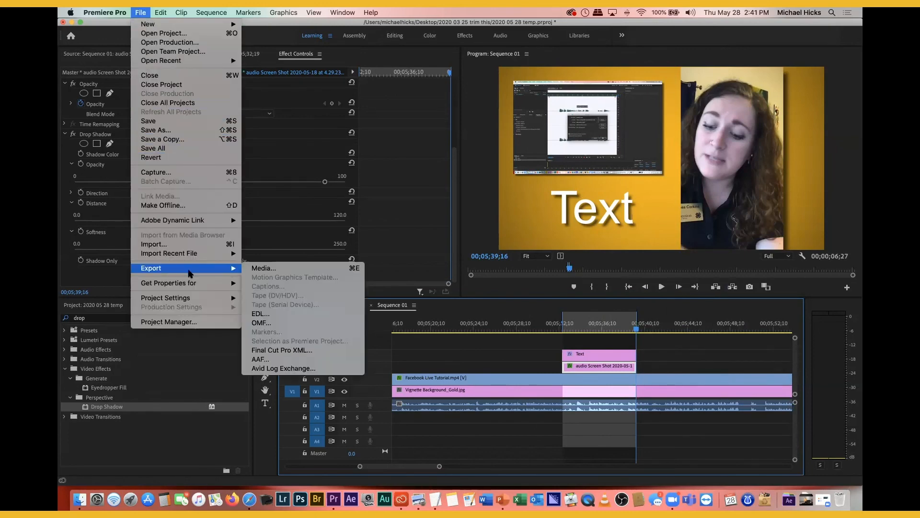
pyautogui.click(269, 271)
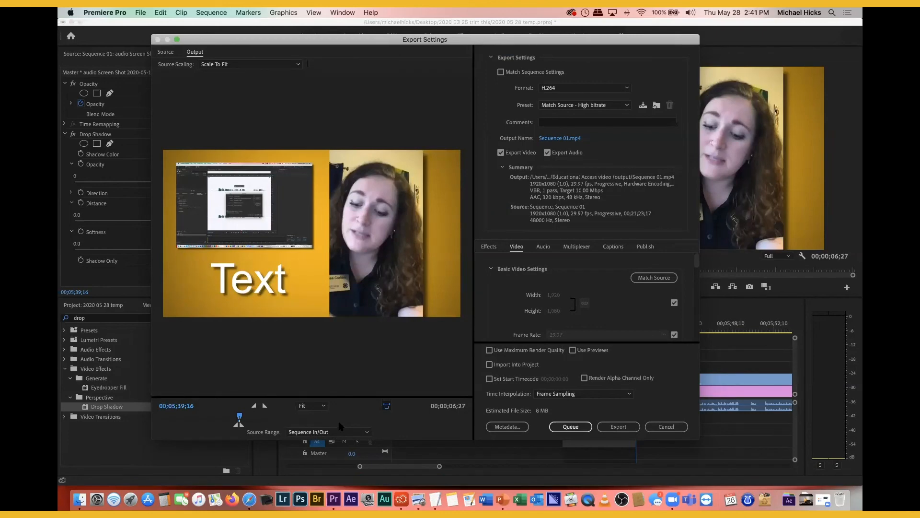
pyautogui.click(348, 430)
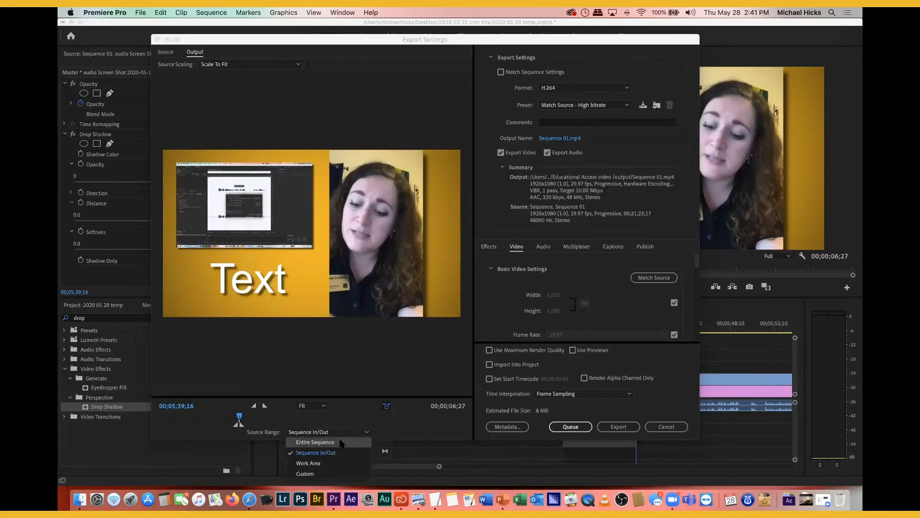
pyautogui.click(341, 439)
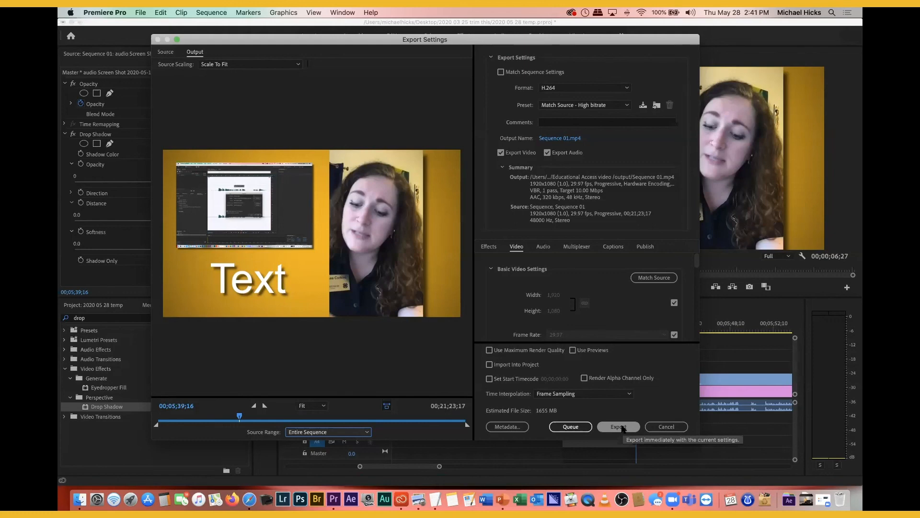
pyautogui.click(620, 427)
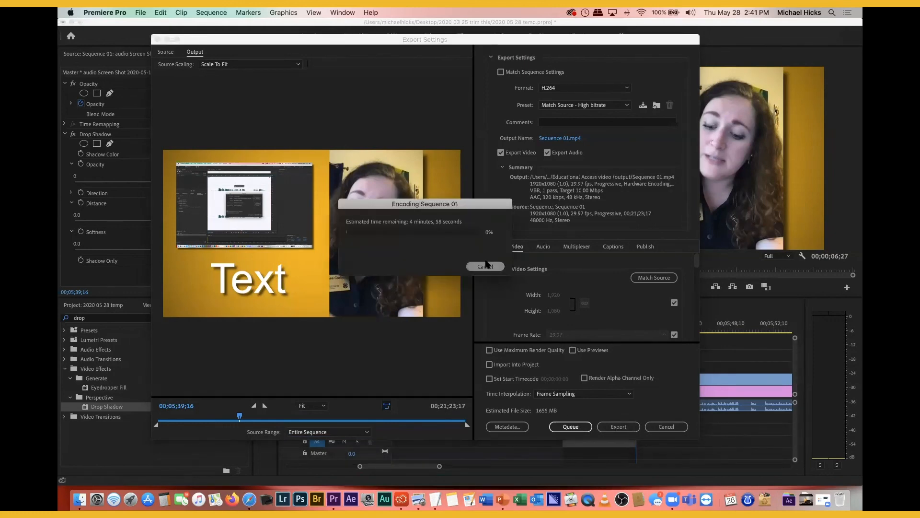
pyautogui.click(486, 266)
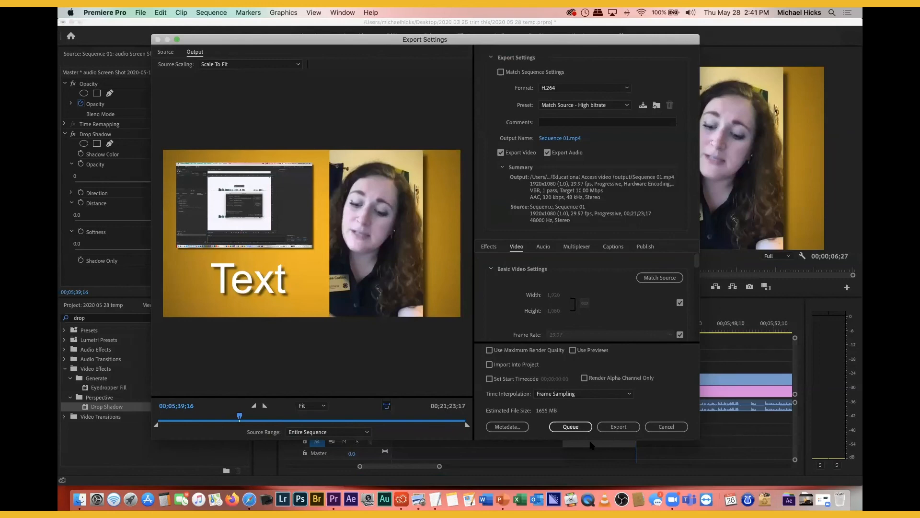
pyautogui.click(678, 428)
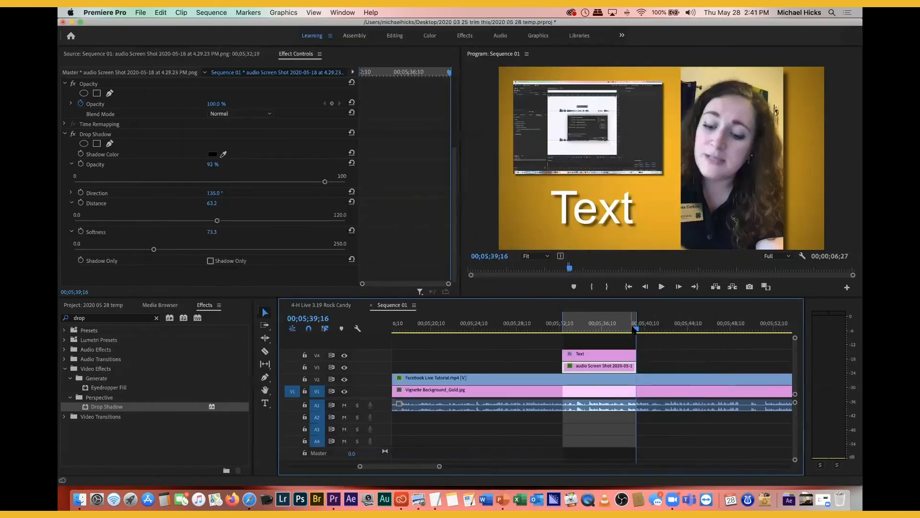
# Step: Move the playhead to 00;05;36;02, inside the marked in/out range
pyautogui.moveTo(637, 328); pyautogui.dragTo(598, 329)
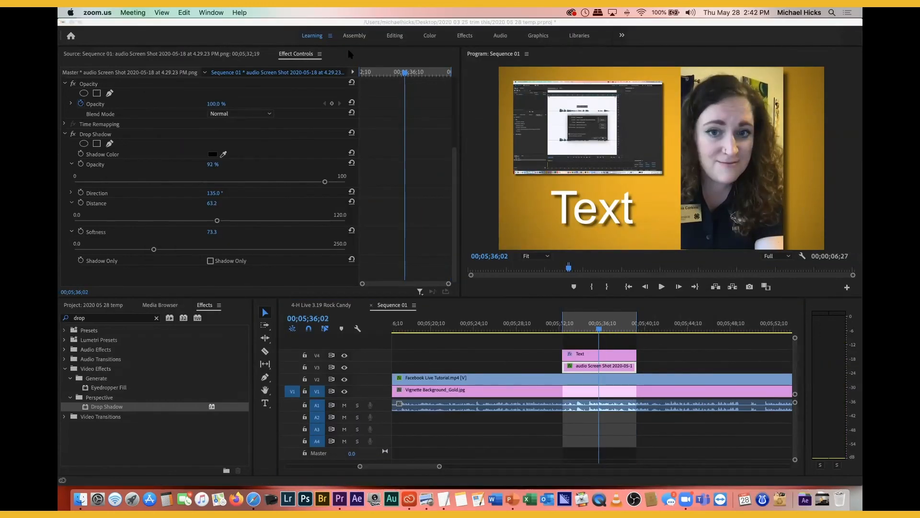